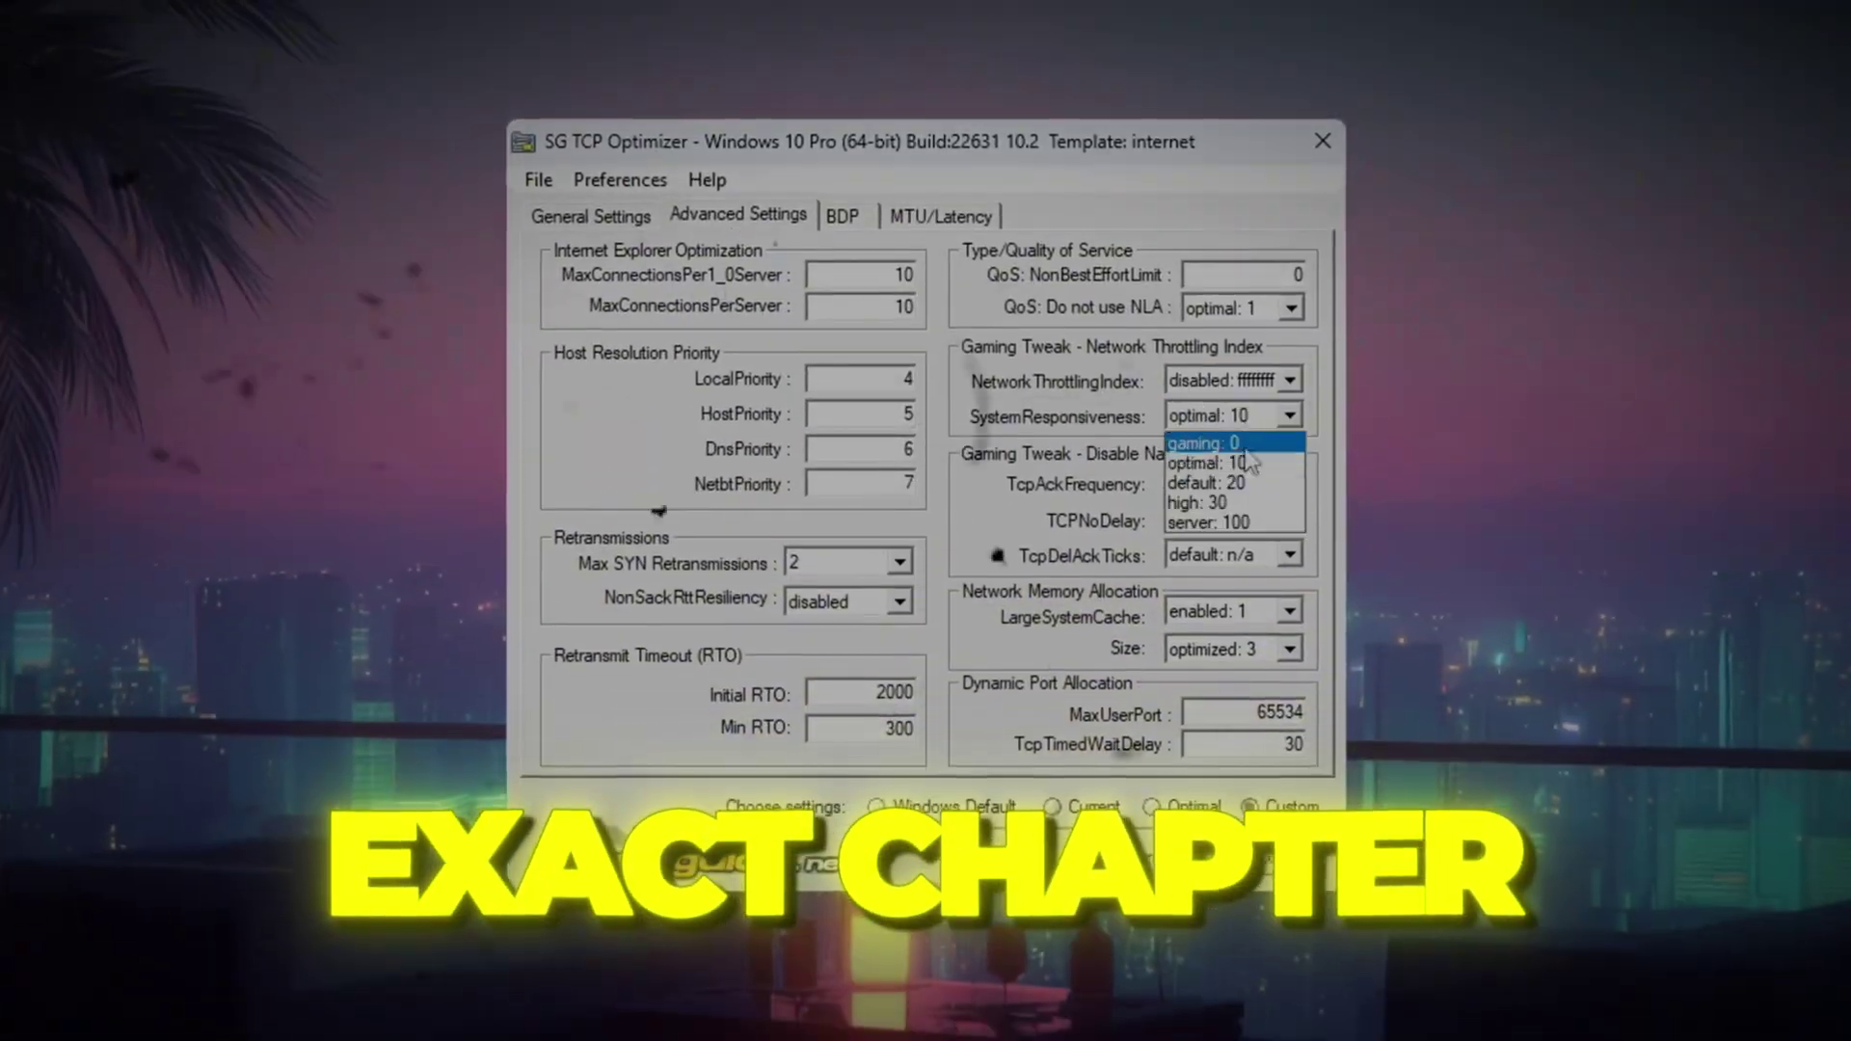
Choose 'gaming: 0' for SystemResponsiveness in SG TCP Optimizer's Advanced Settings
left_click(1243, 449)
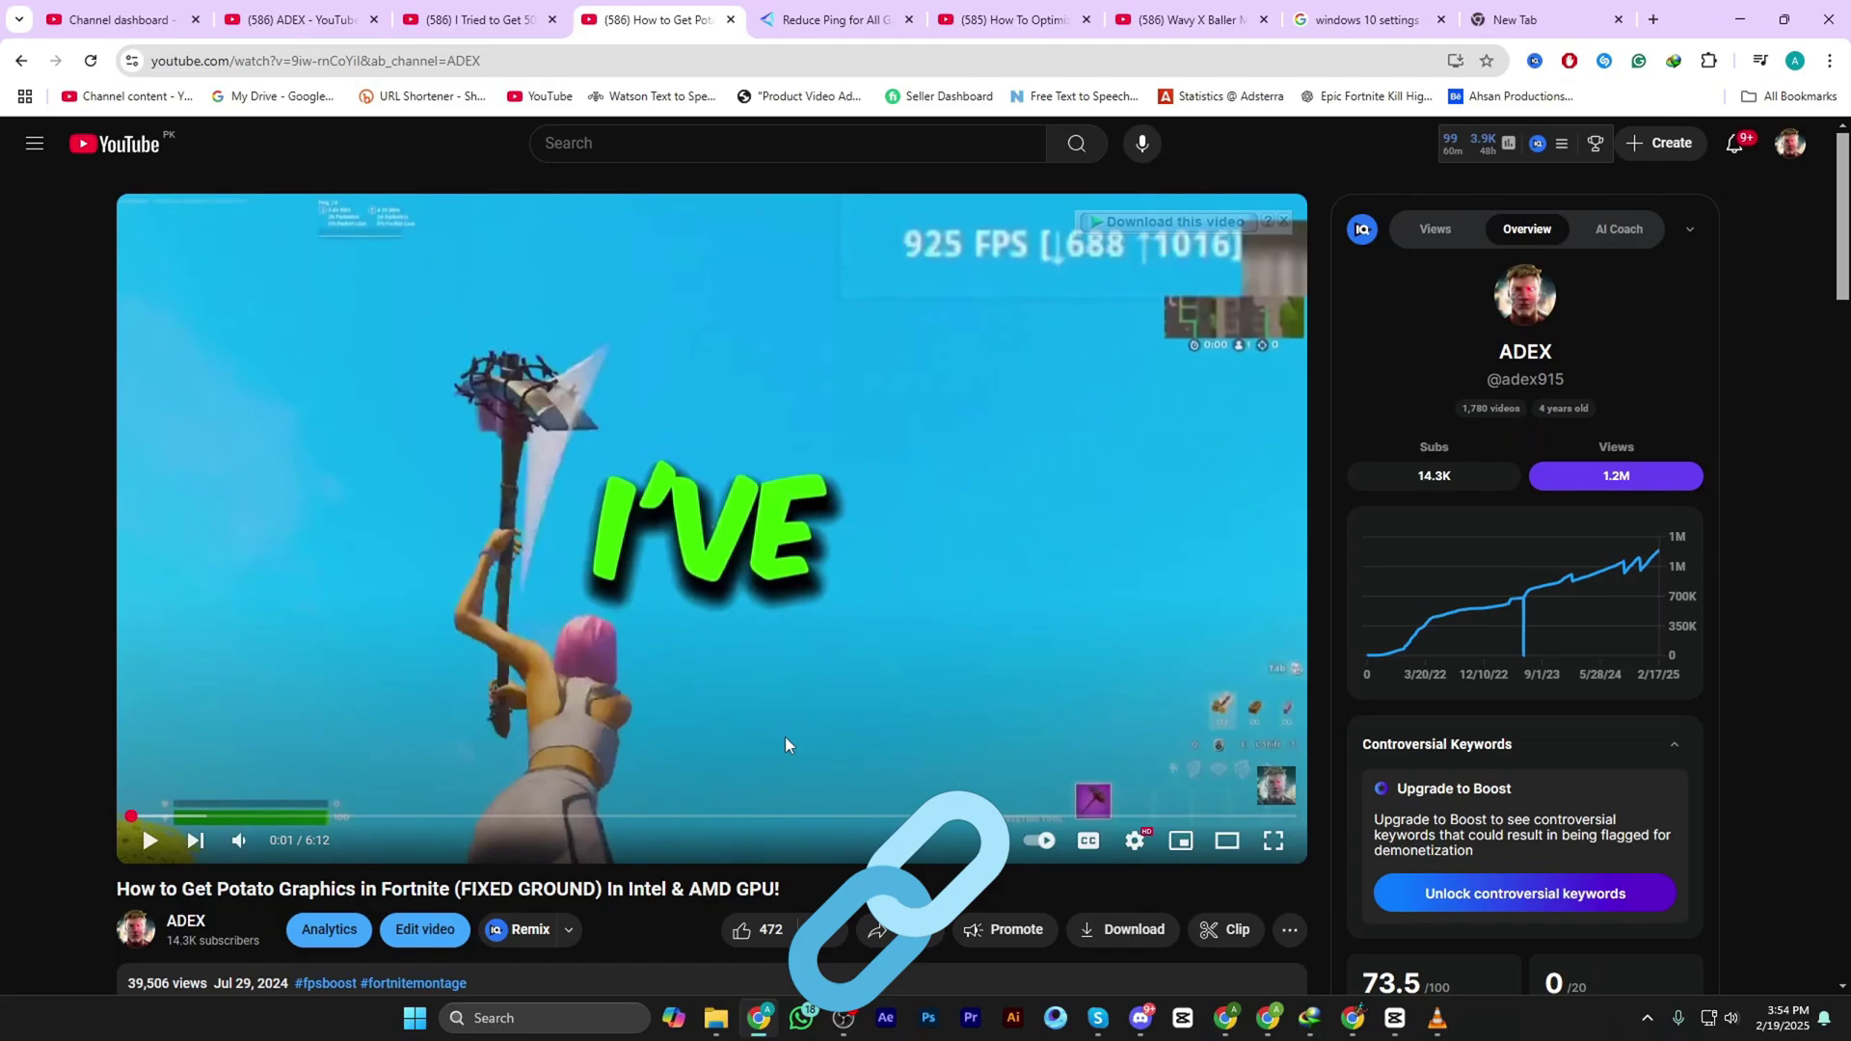
Scroll down GearUP Booster's Games catalogue to browse the supported titles
scroll(784, 733, "down", 5)
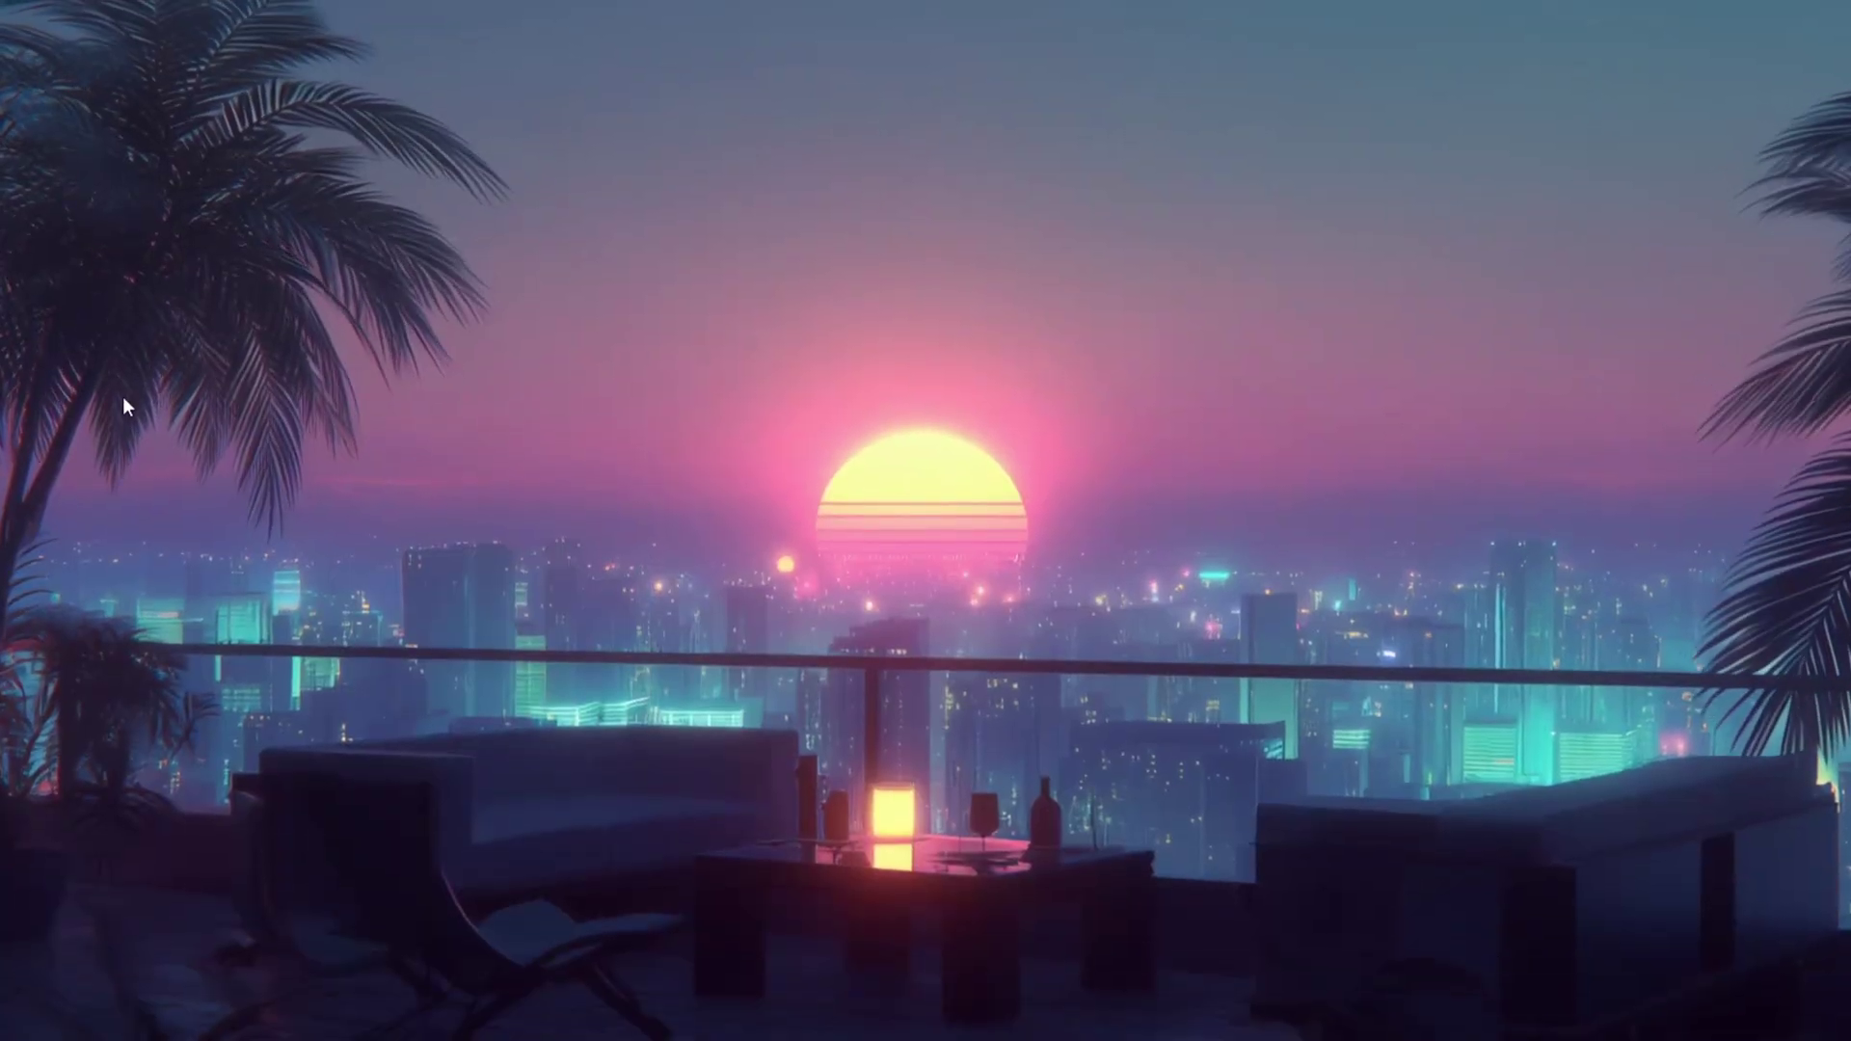
Leave Fortnite and bring up the Windows Start menu
key("super")
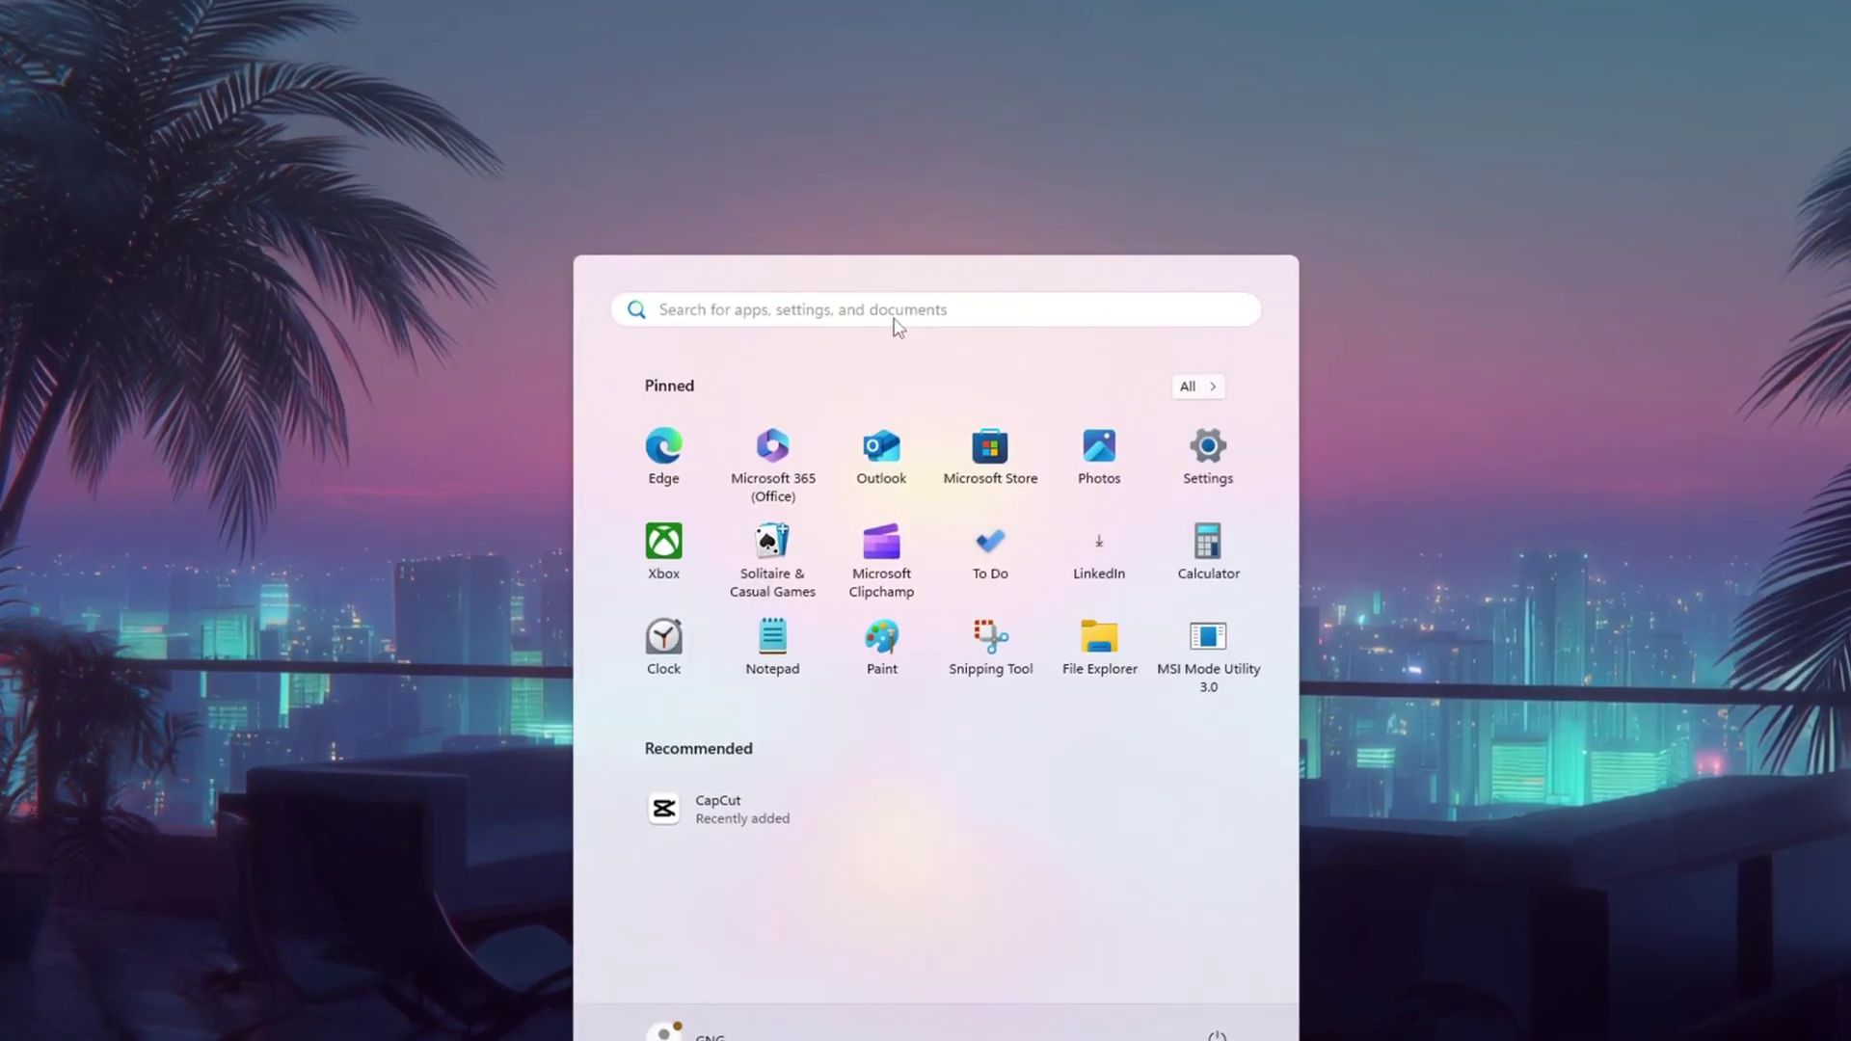
Open Device Manager via search and expand Network adapters to reach the Realtek PCIe GbE controller
type("Device")
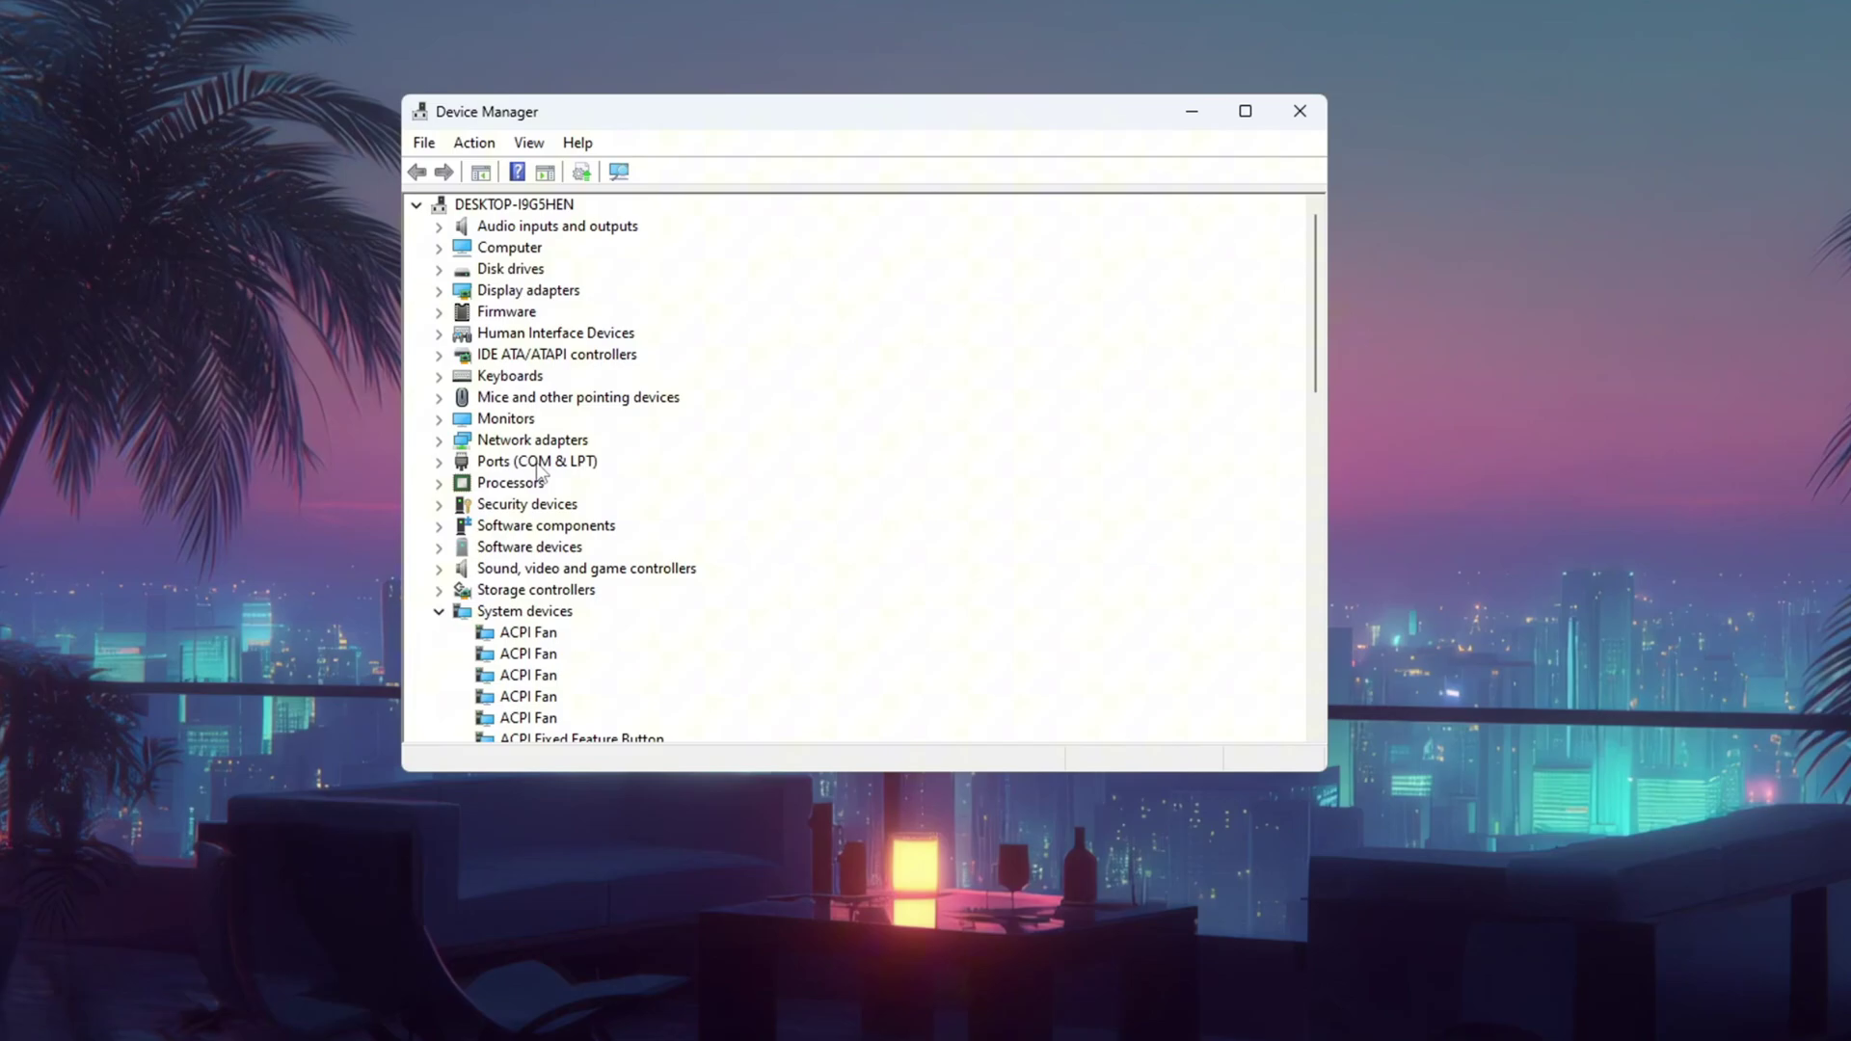
left_click(439, 441)
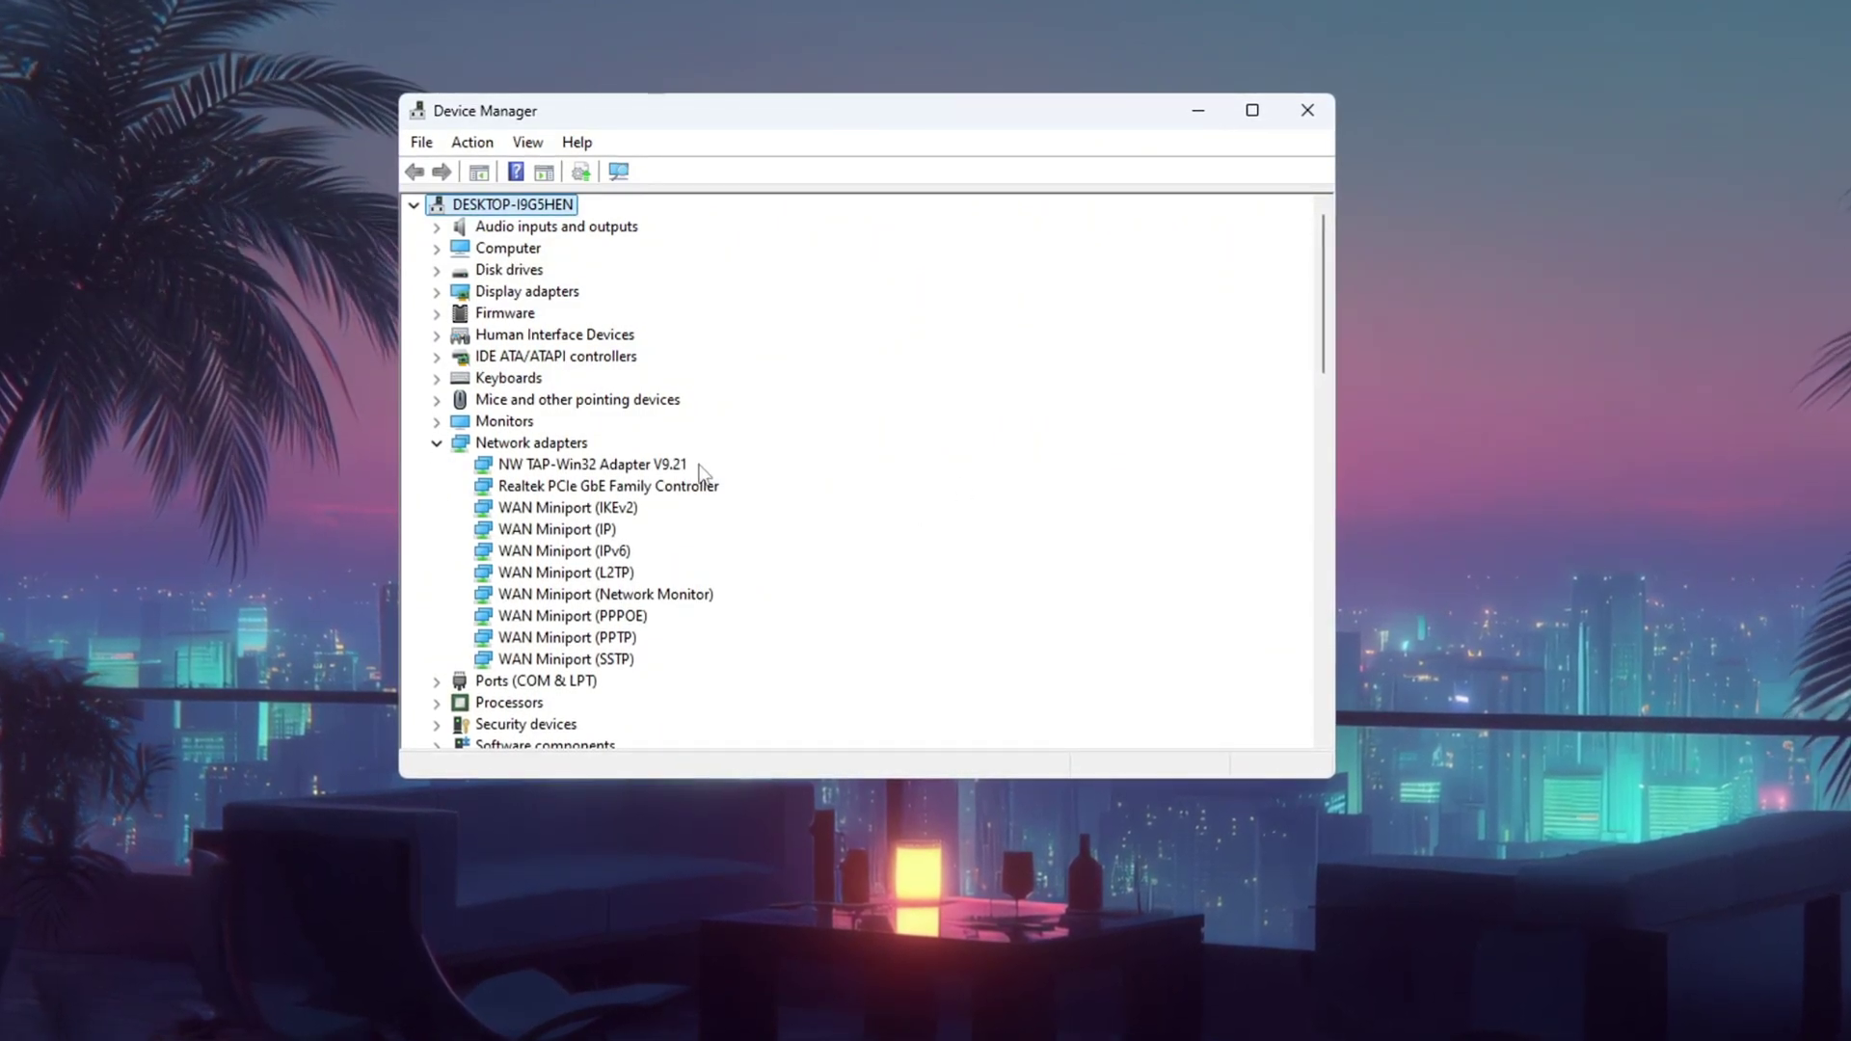
scroll(702, 540, "down", 4)
scroll(995, 391, "up", 3)
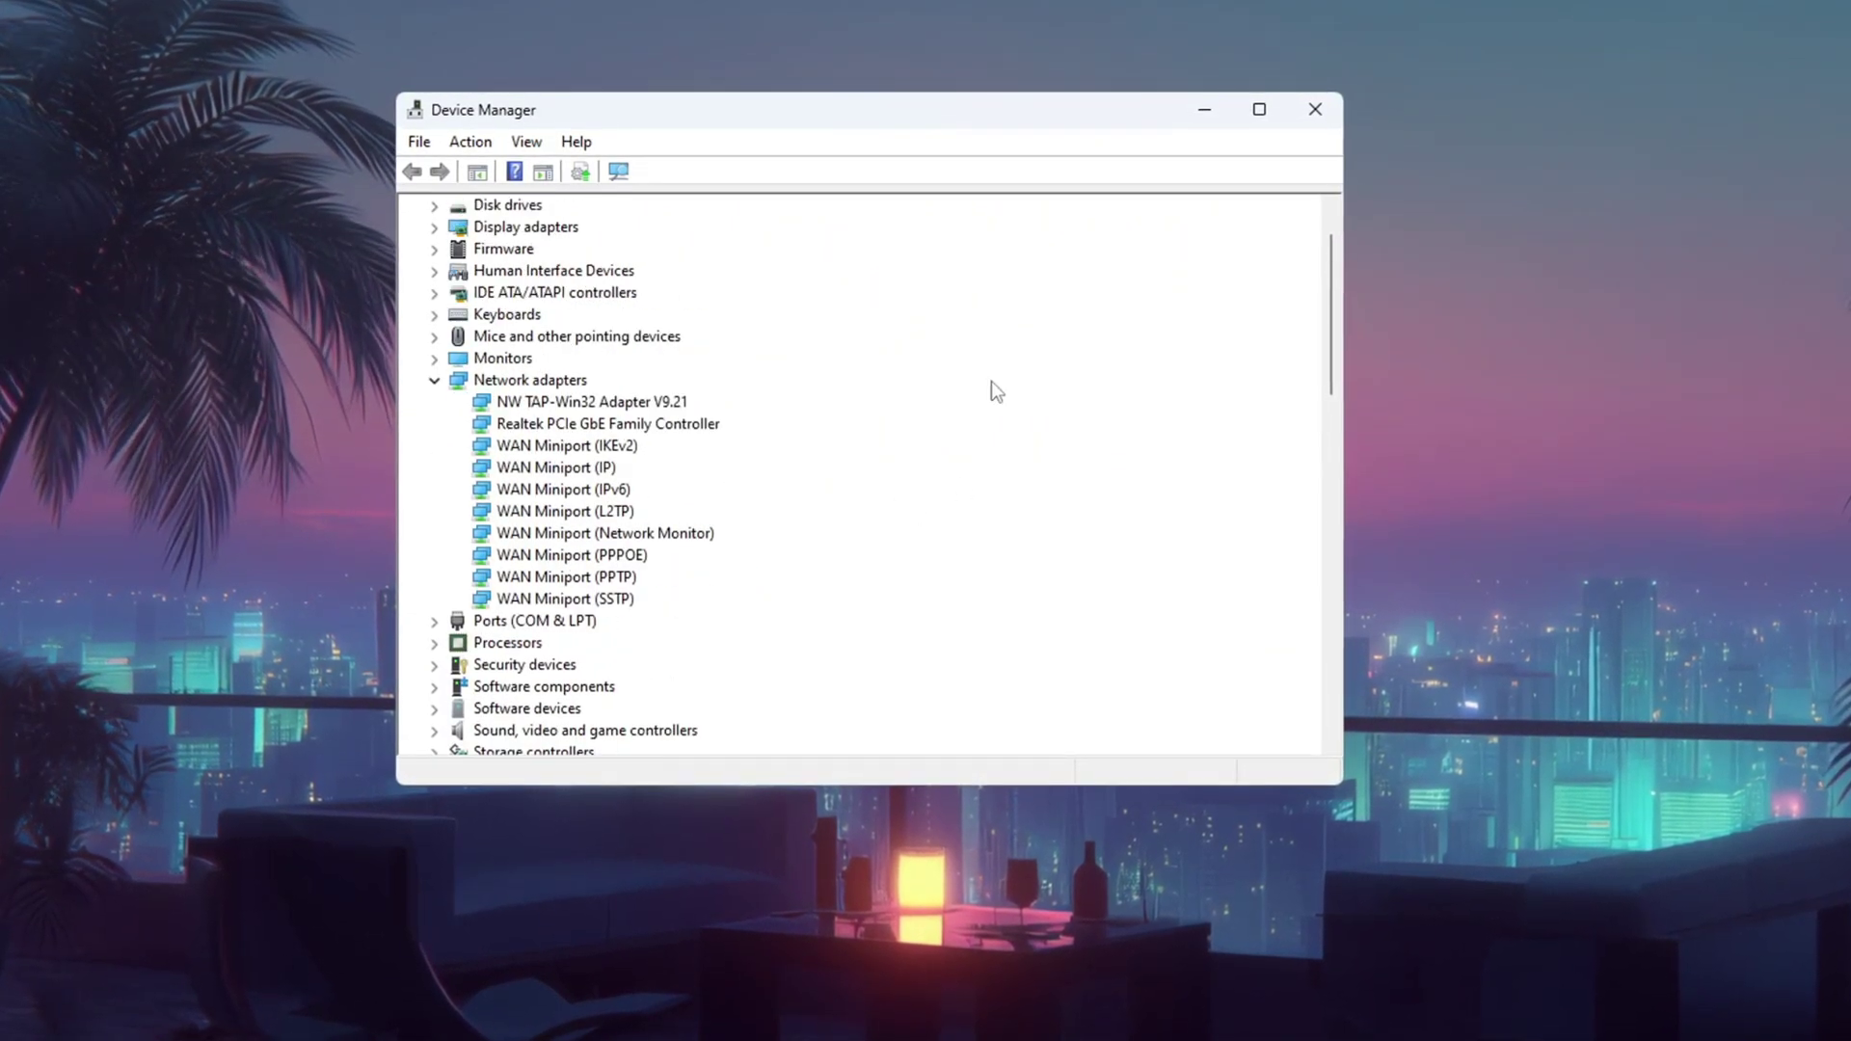
left_click(579, 423)
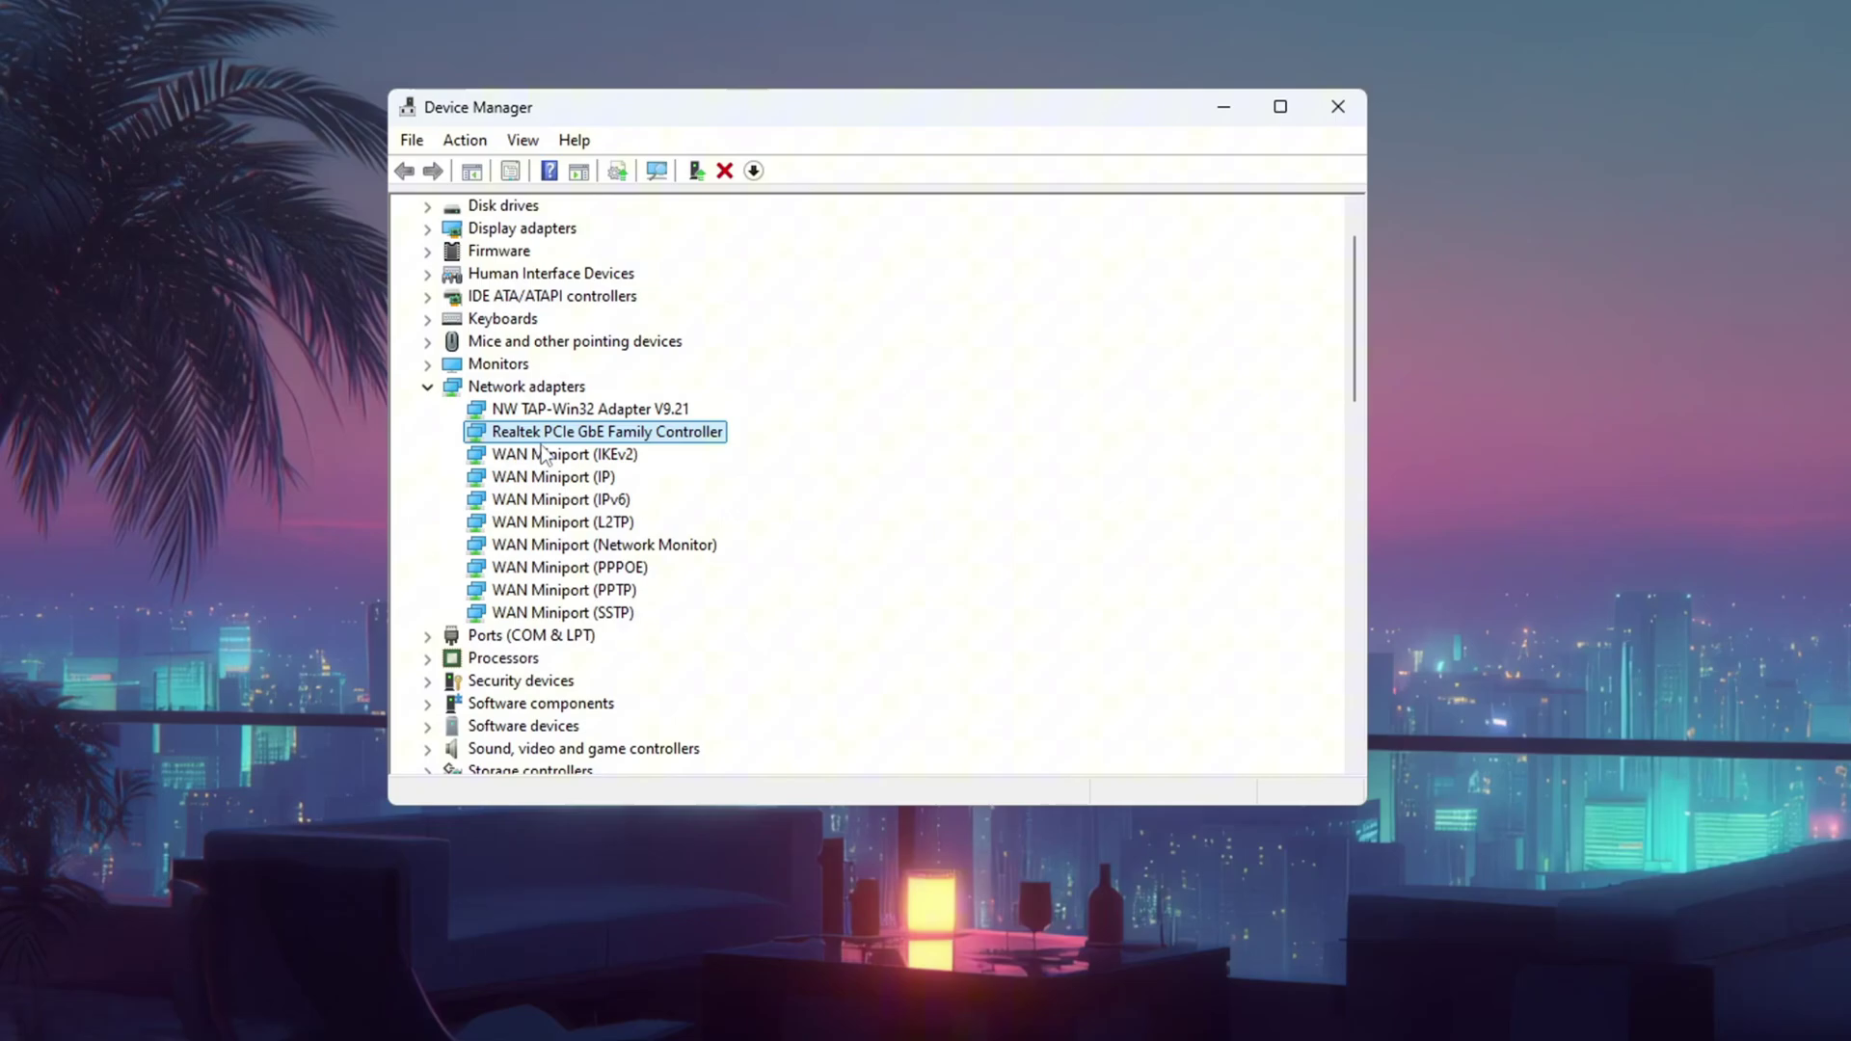
key("Up")
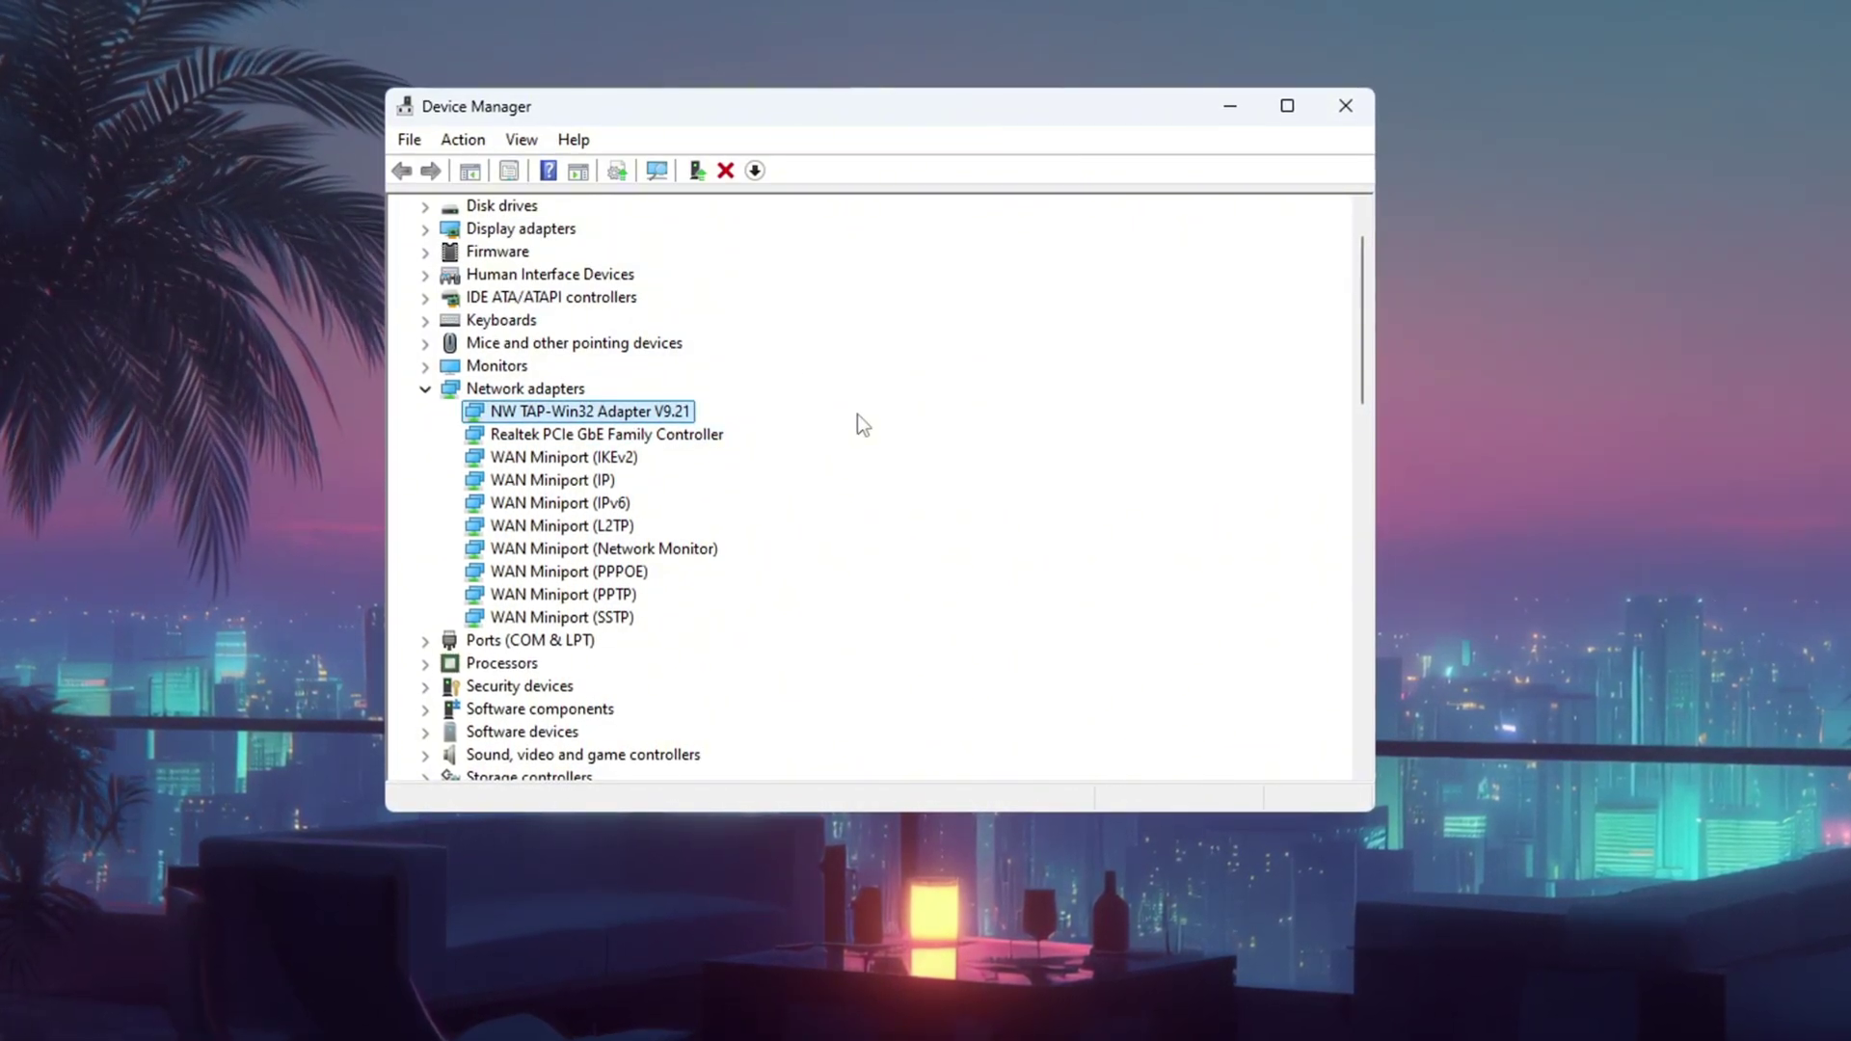
Search automatically for a newer Realtek PCIe GbE driver; the best one is already installed
left_click(584, 439)
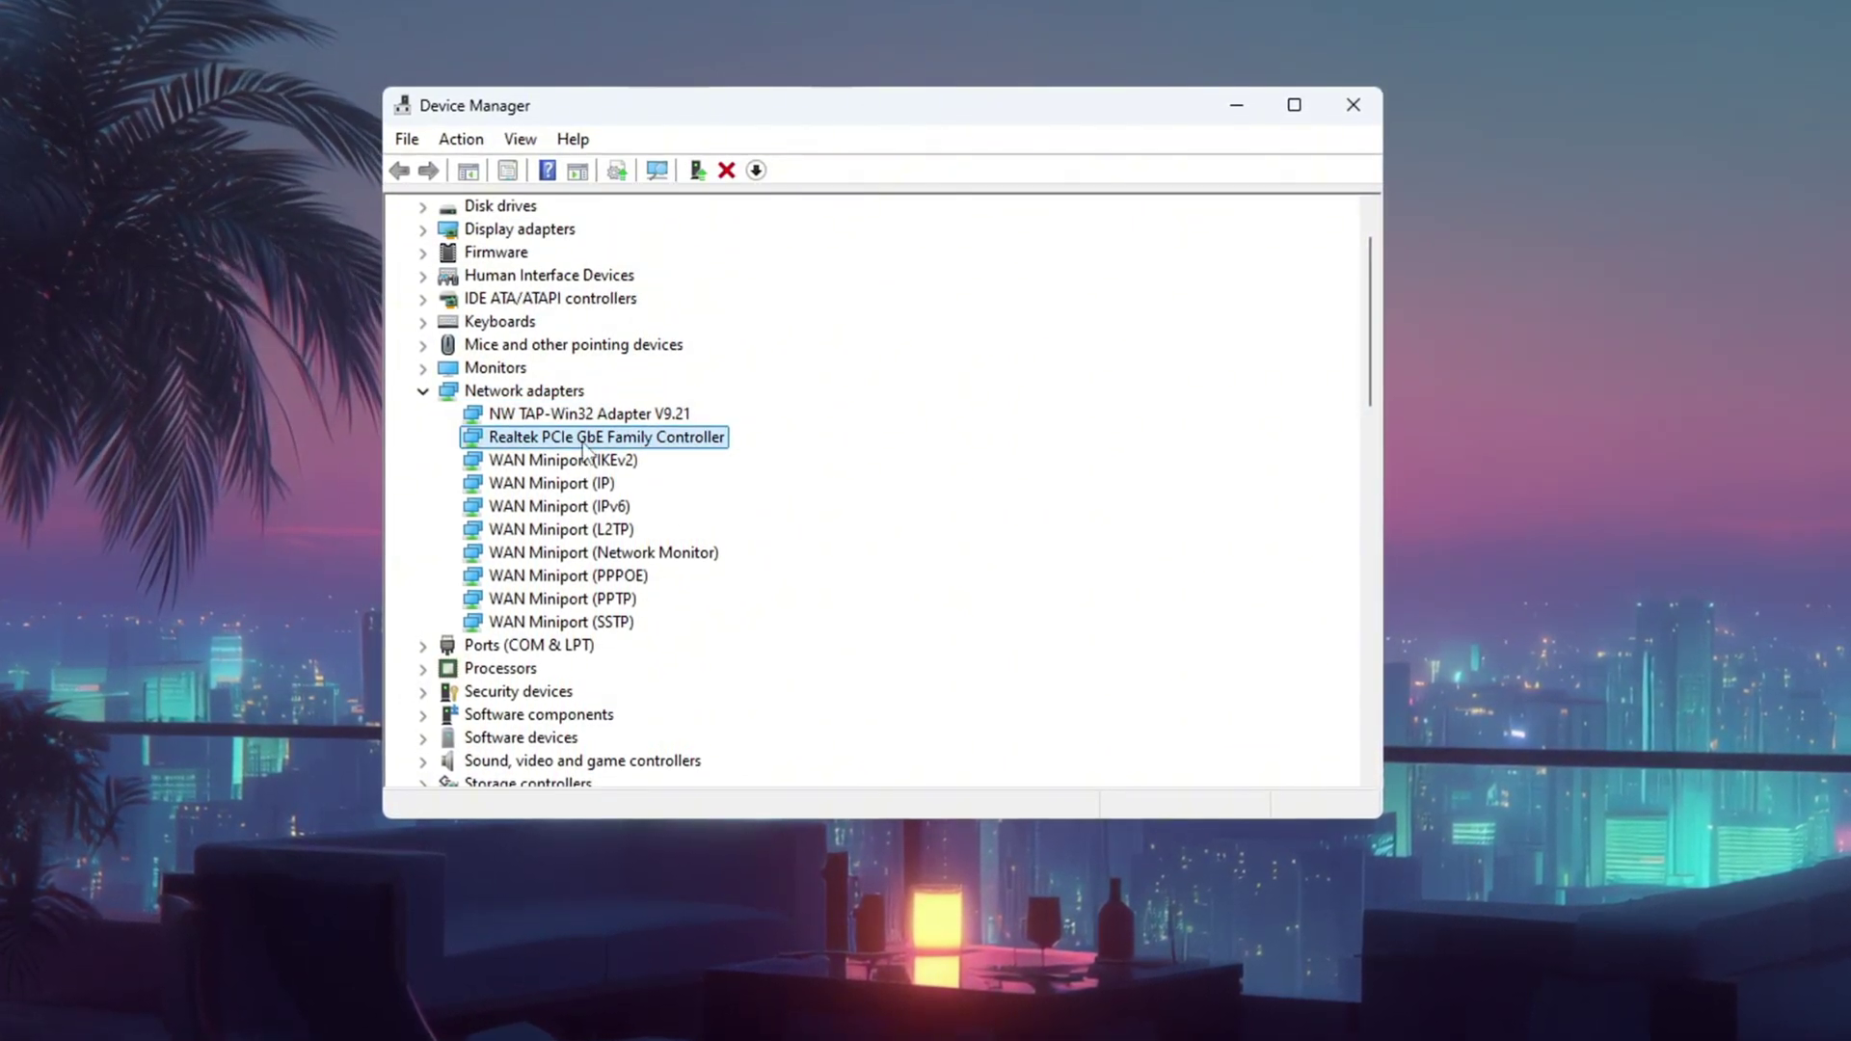
right_click(723, 441)
left_click(725, 459)
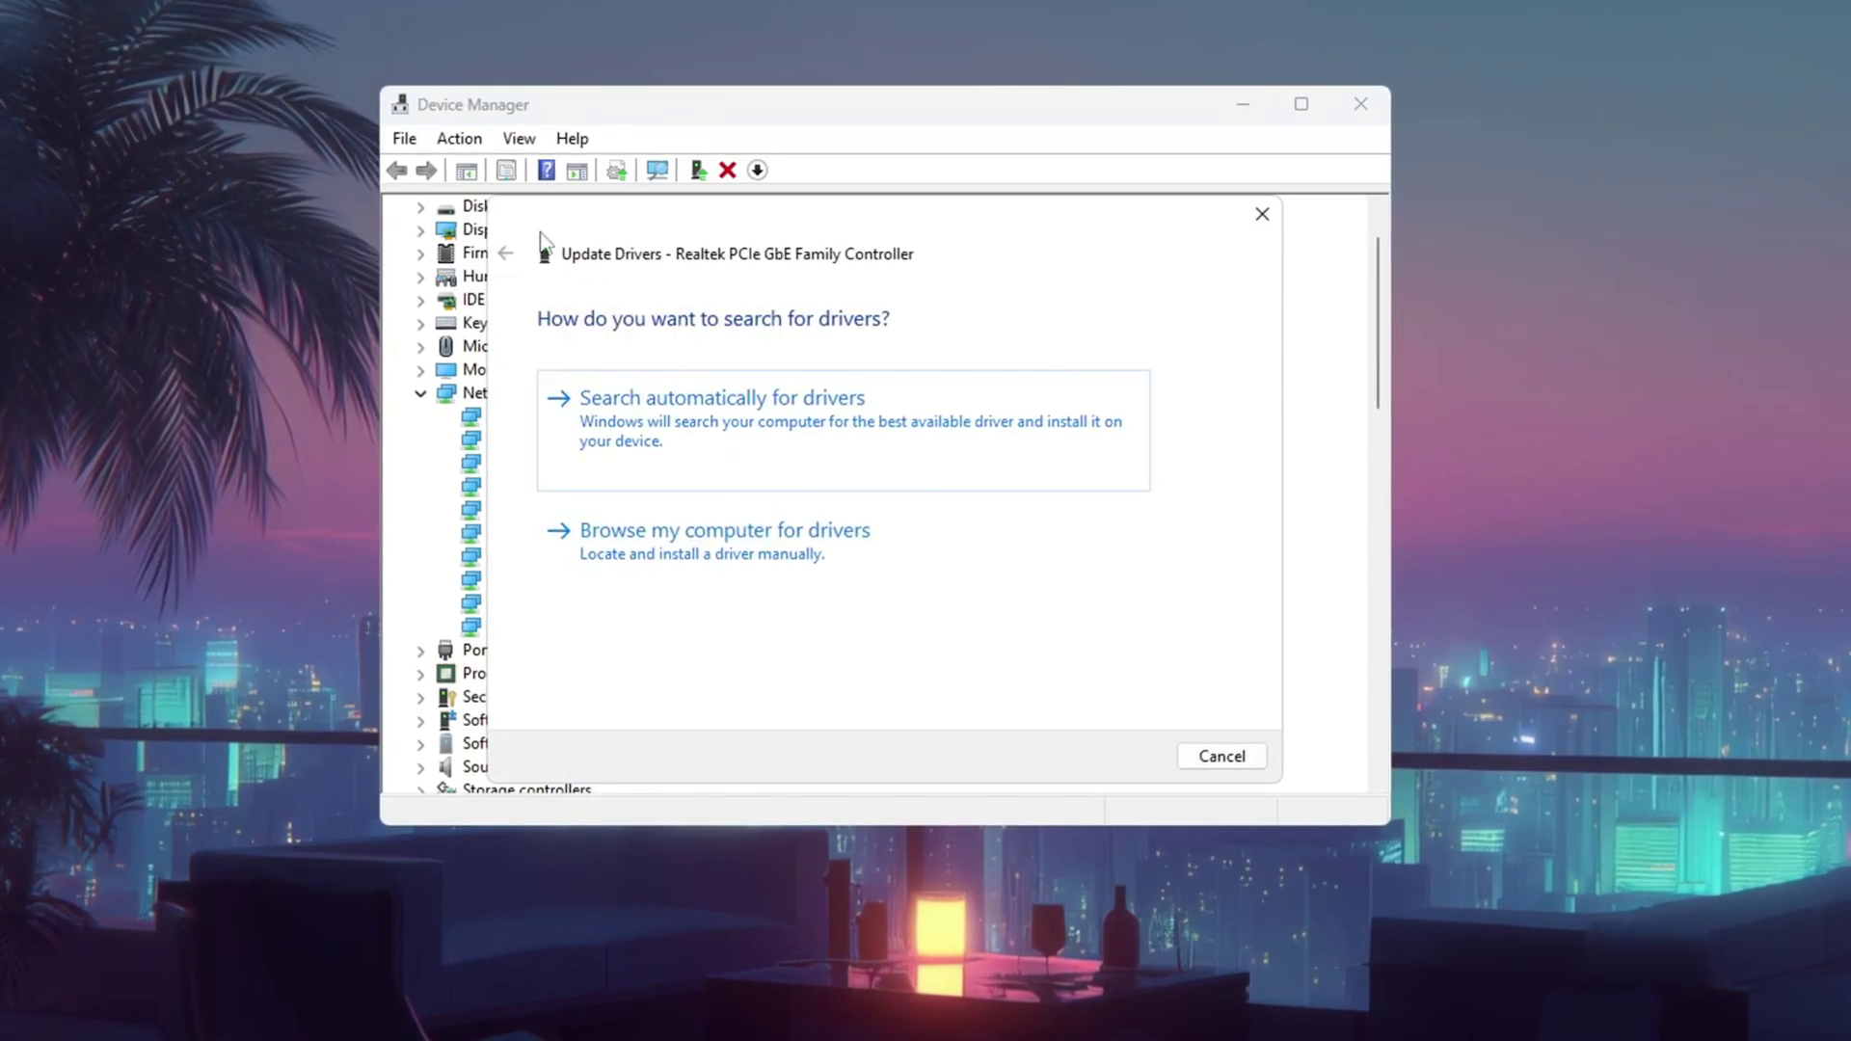
left_click(795, 429)
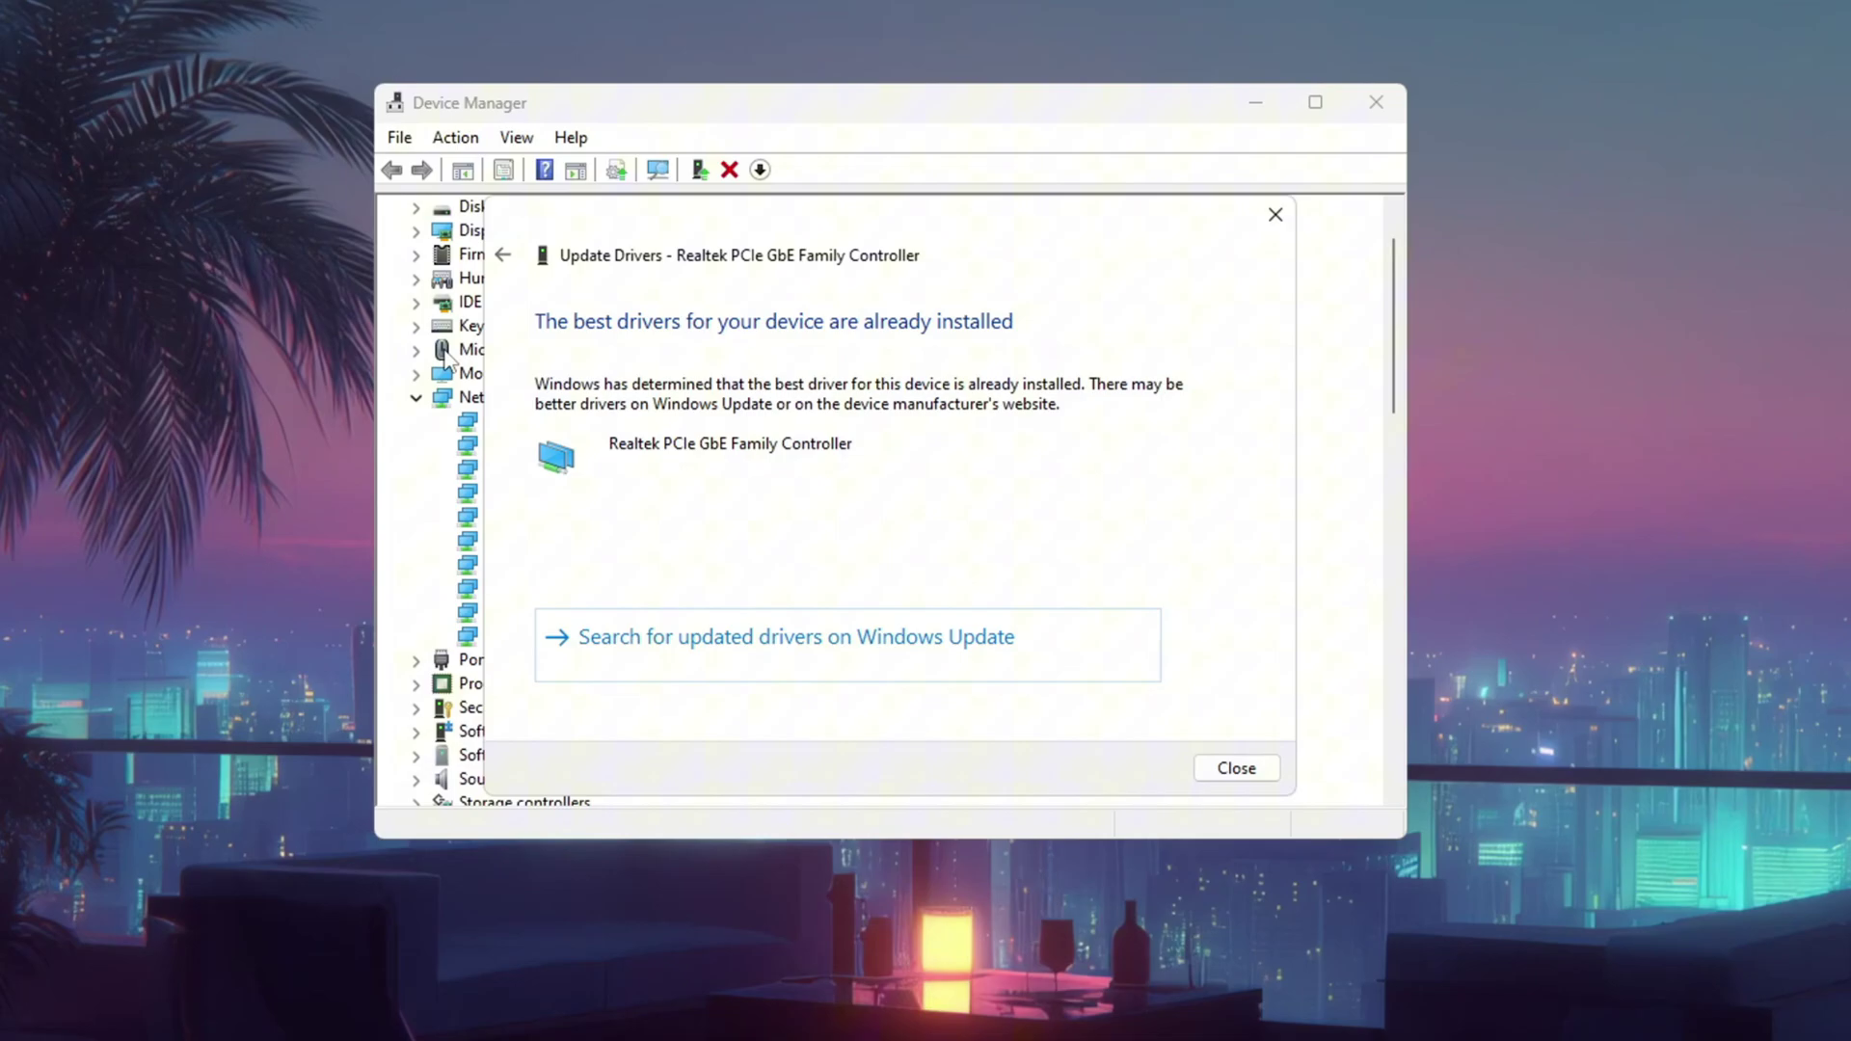
left_click(1239, 778)
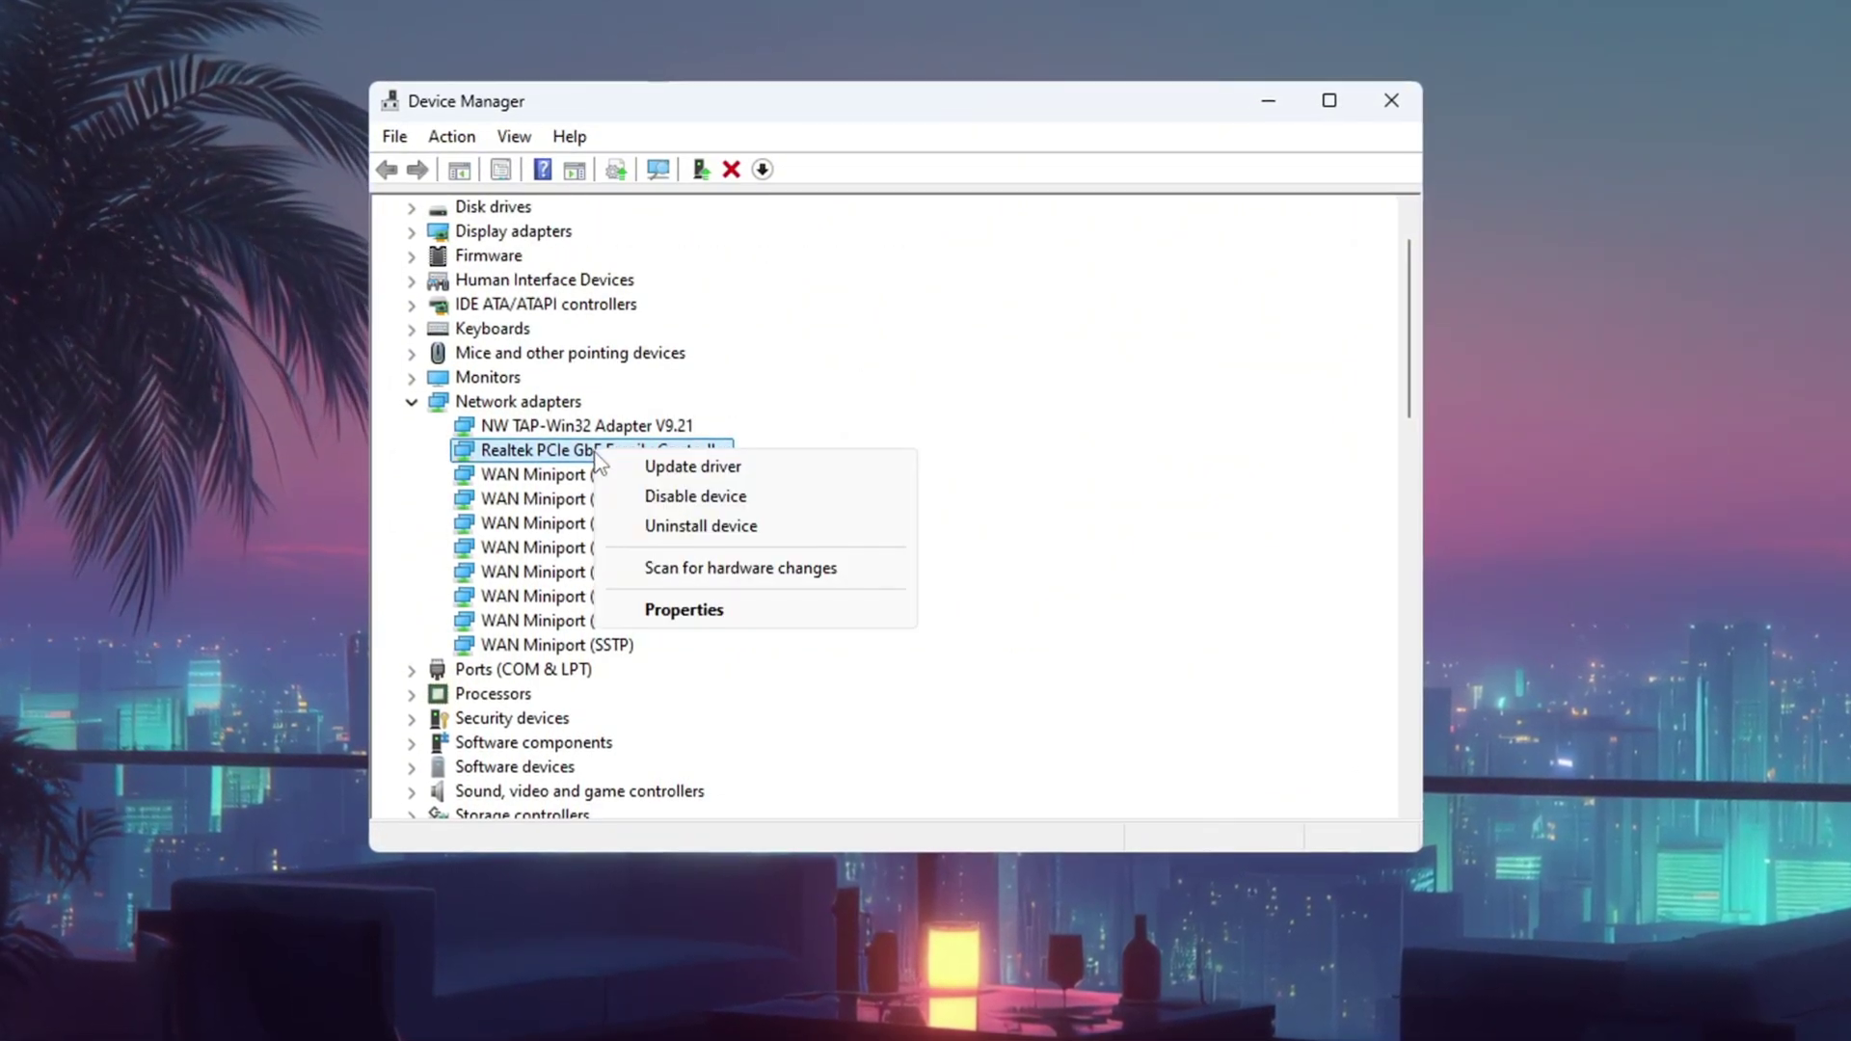
Show the Realtek adapter's Power Management properties, with power-saving turn-off left disabled
left_click(687, 614)
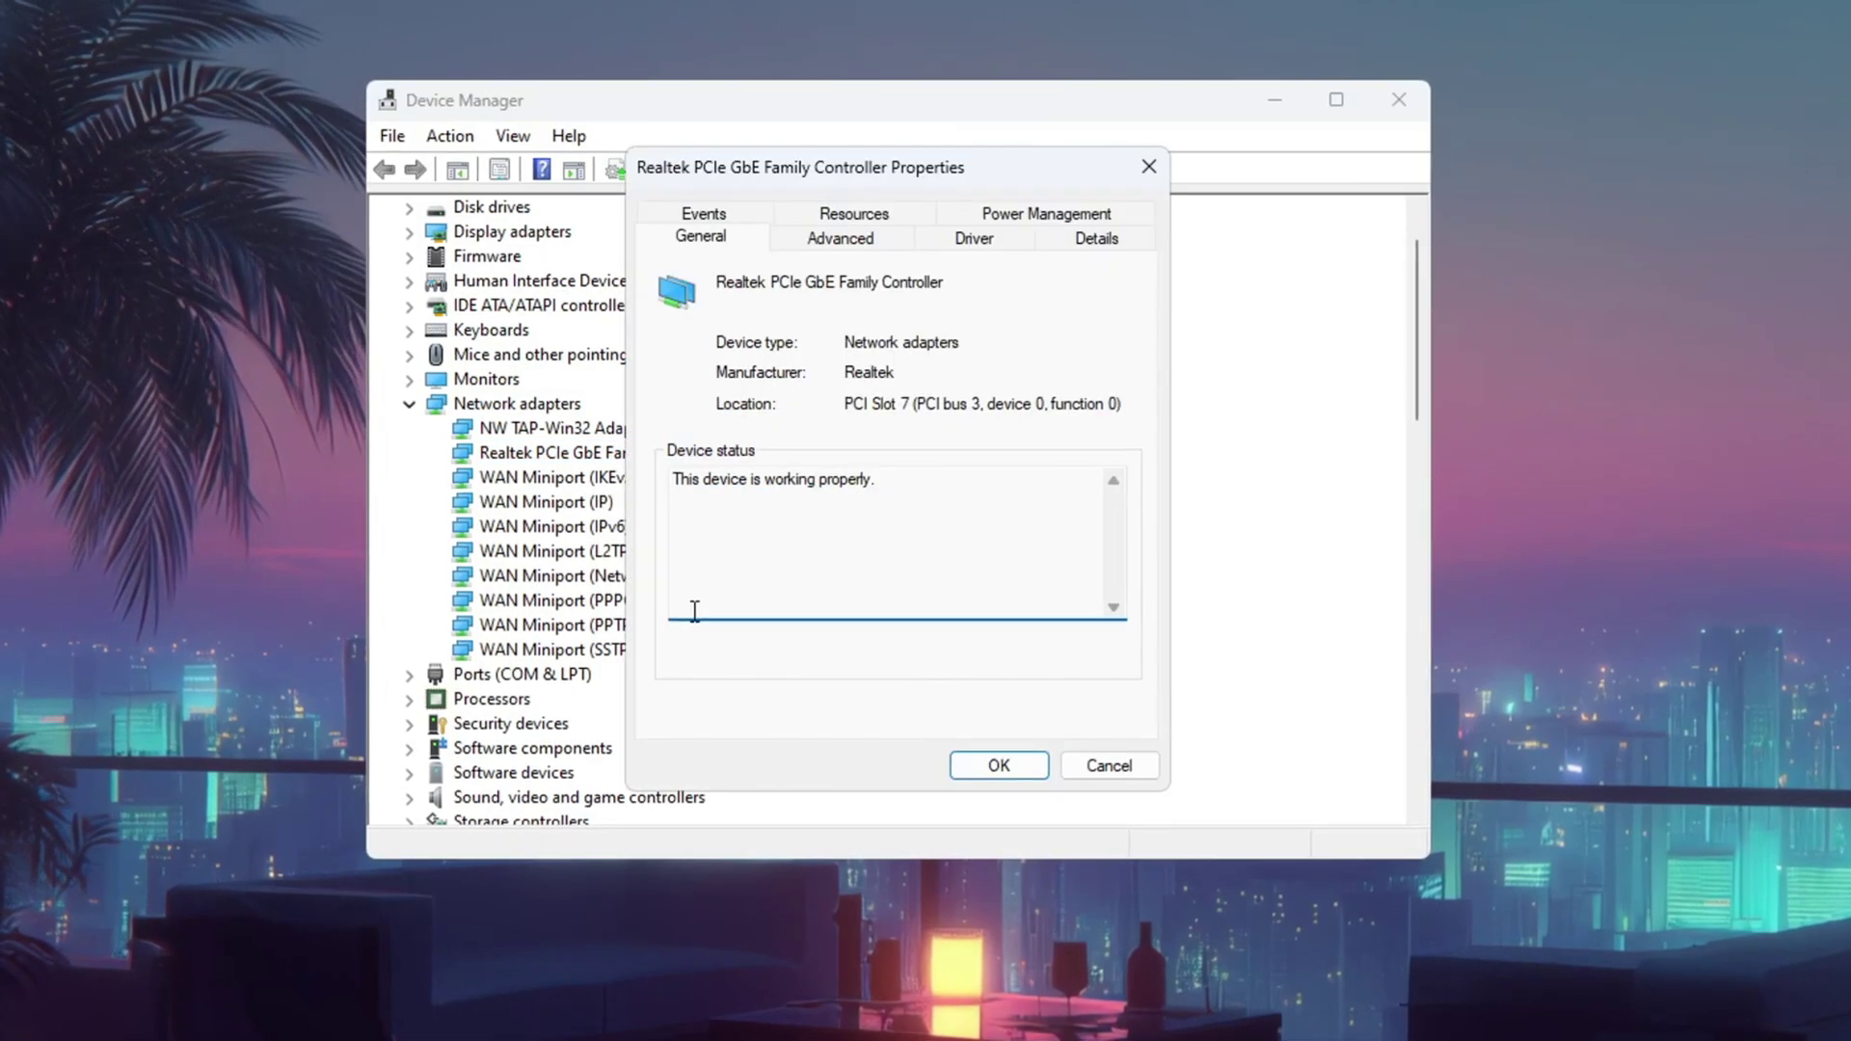
left_click(1077, 218)
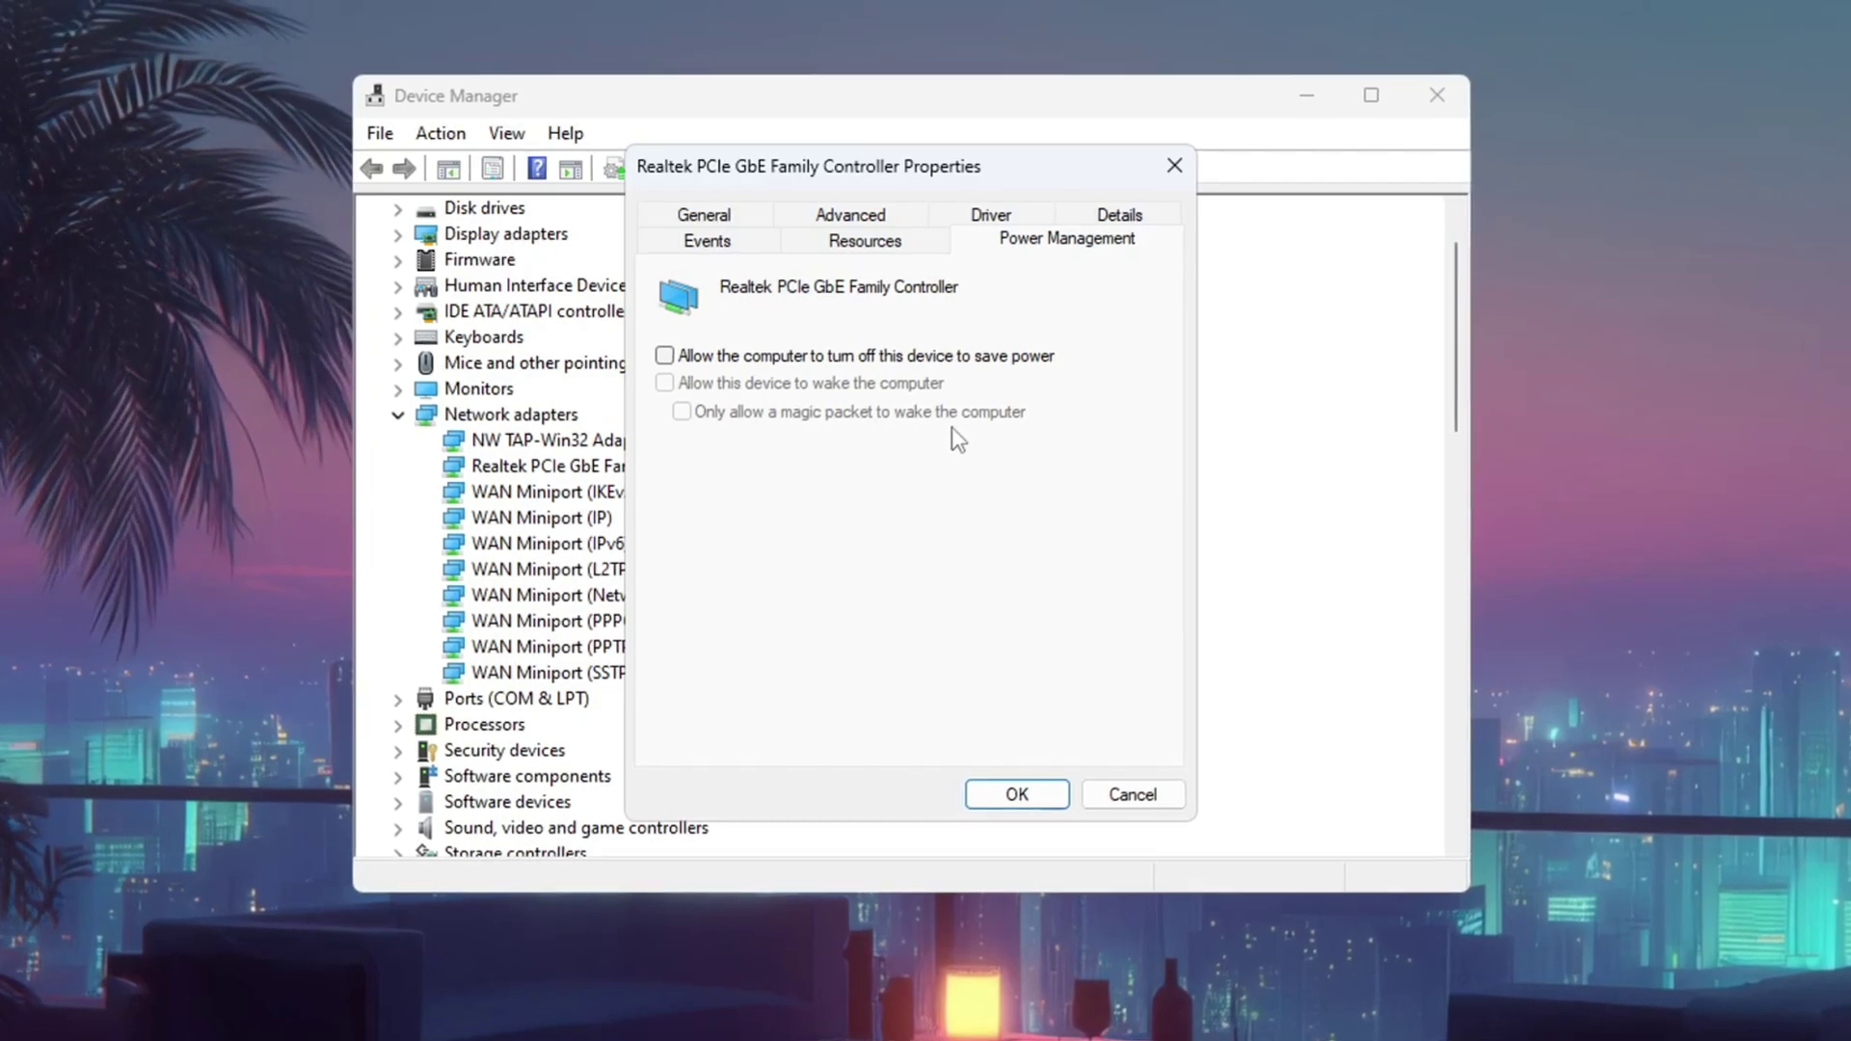
Try Speed & Duplex at 1.0 Gbps Full Duplex, revert to Auto Negotiation, and confirm with OK
left_click(850, 214)
scroll(725, 427, "down", 5)
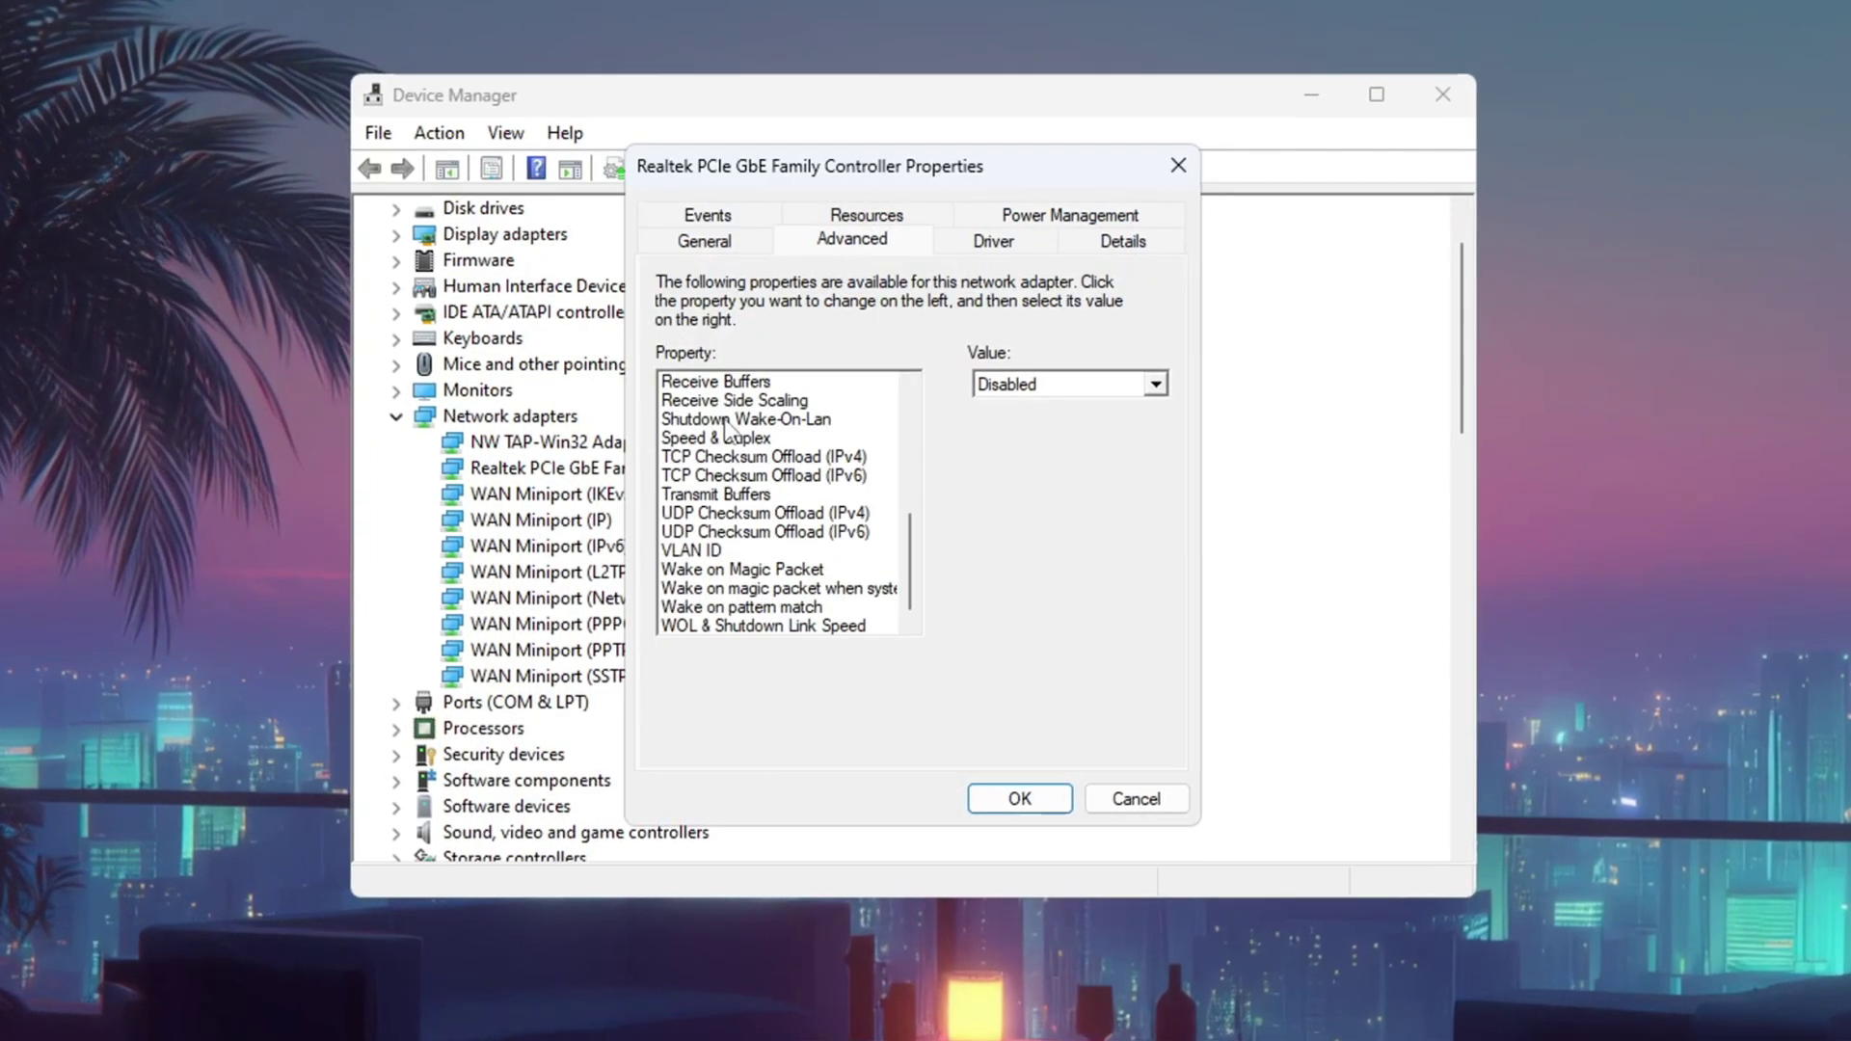
left_click(1158, 385)
left_click(1149, 409)
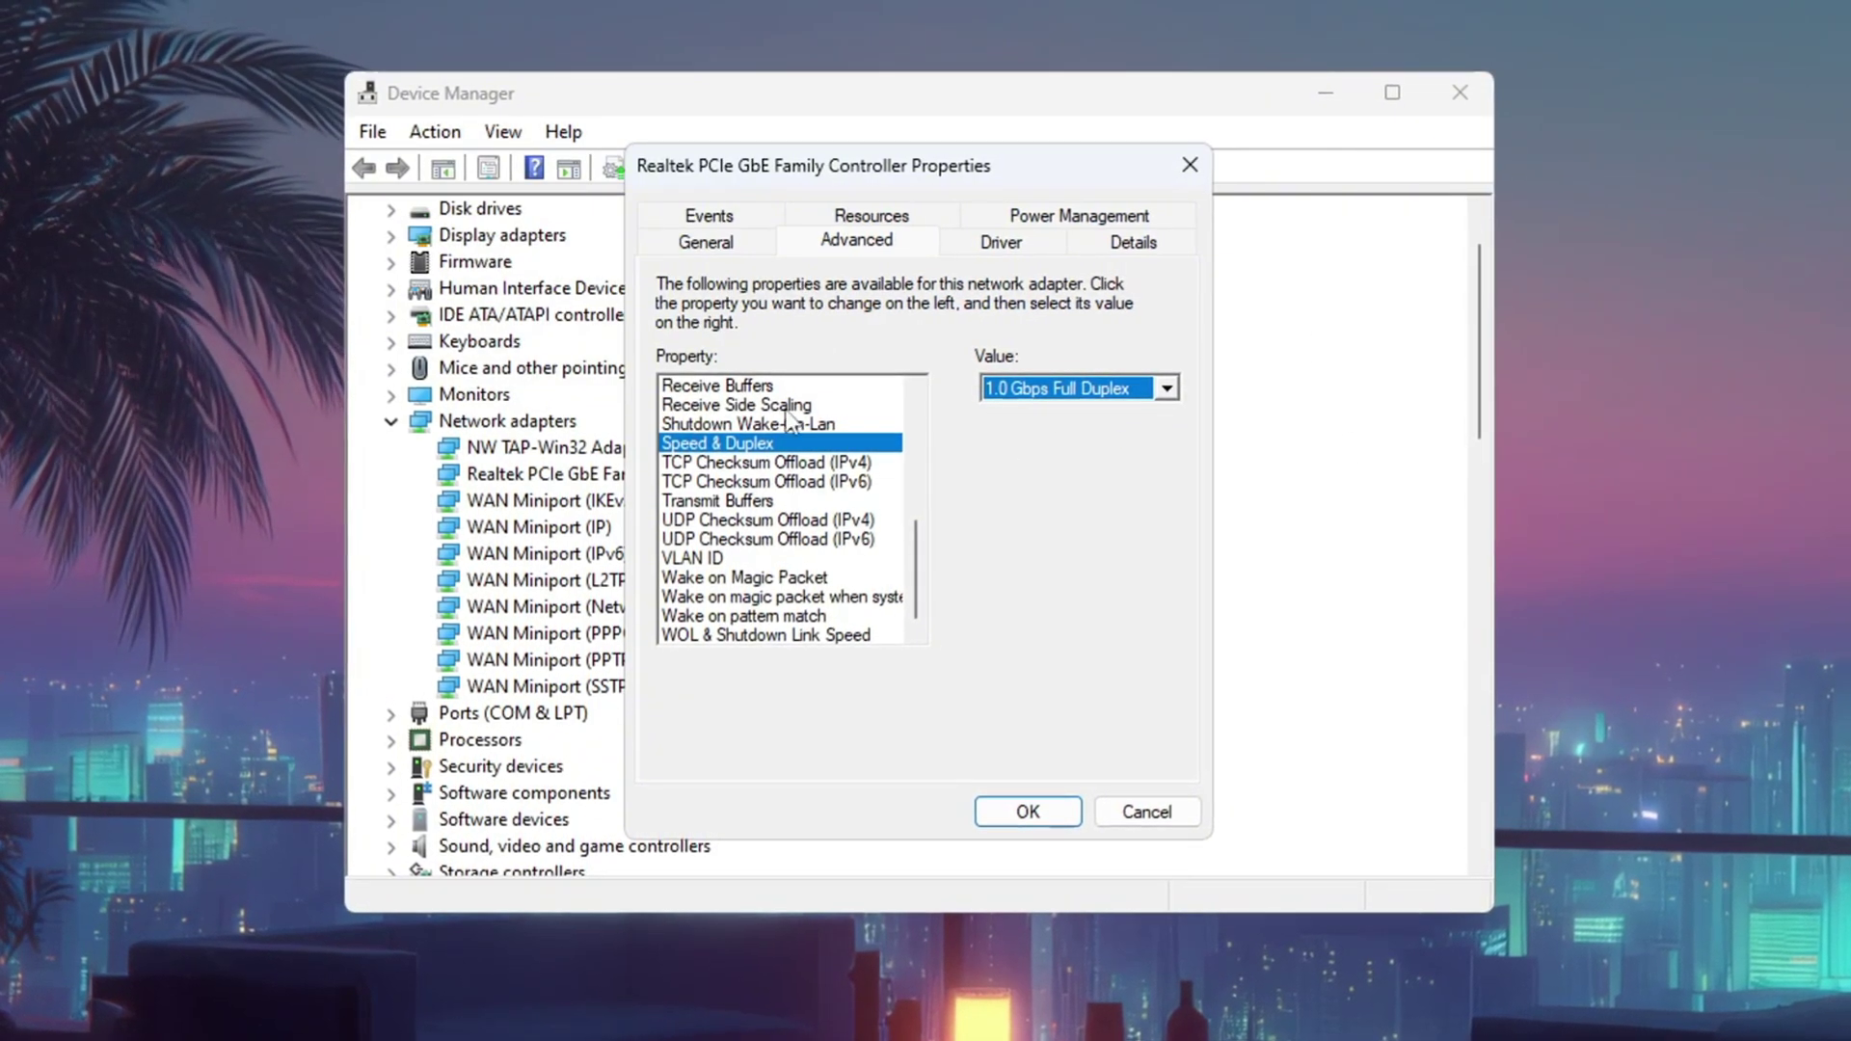
left_click(1168, 389)
left_click(1051, 512)
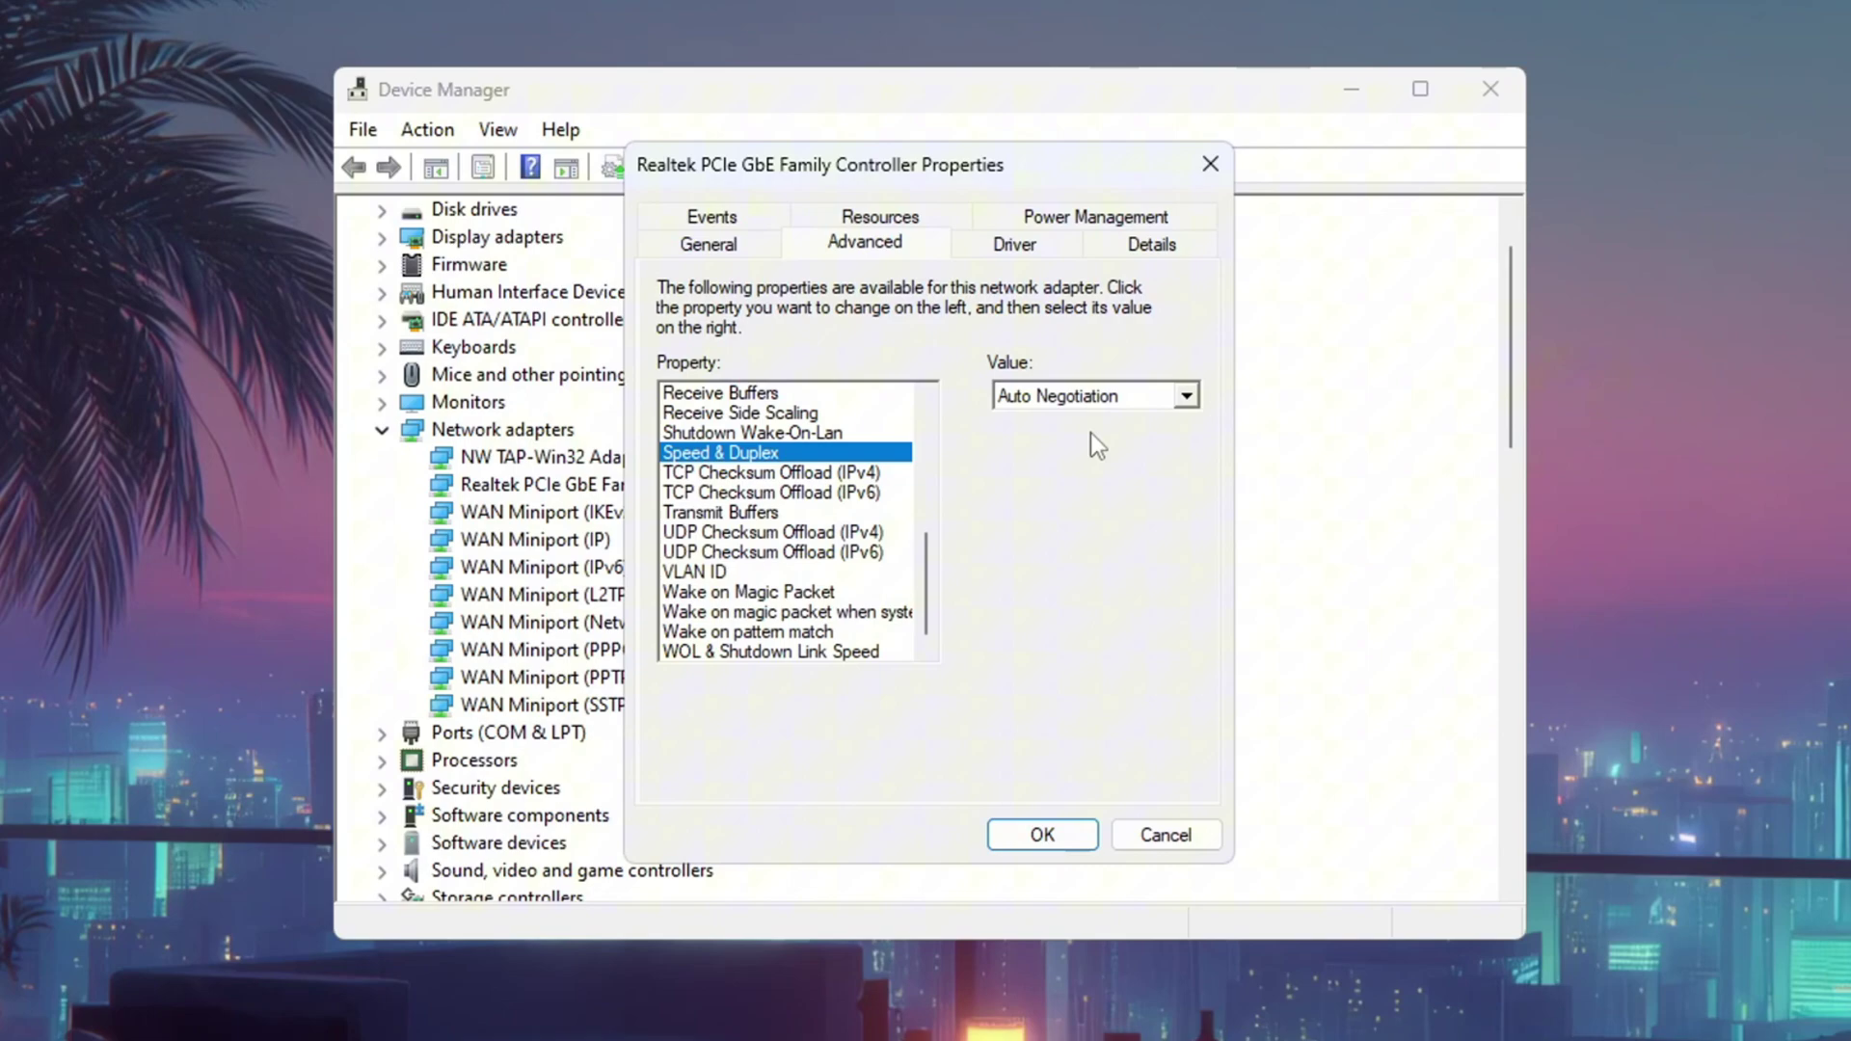
left_click(1005, 838)
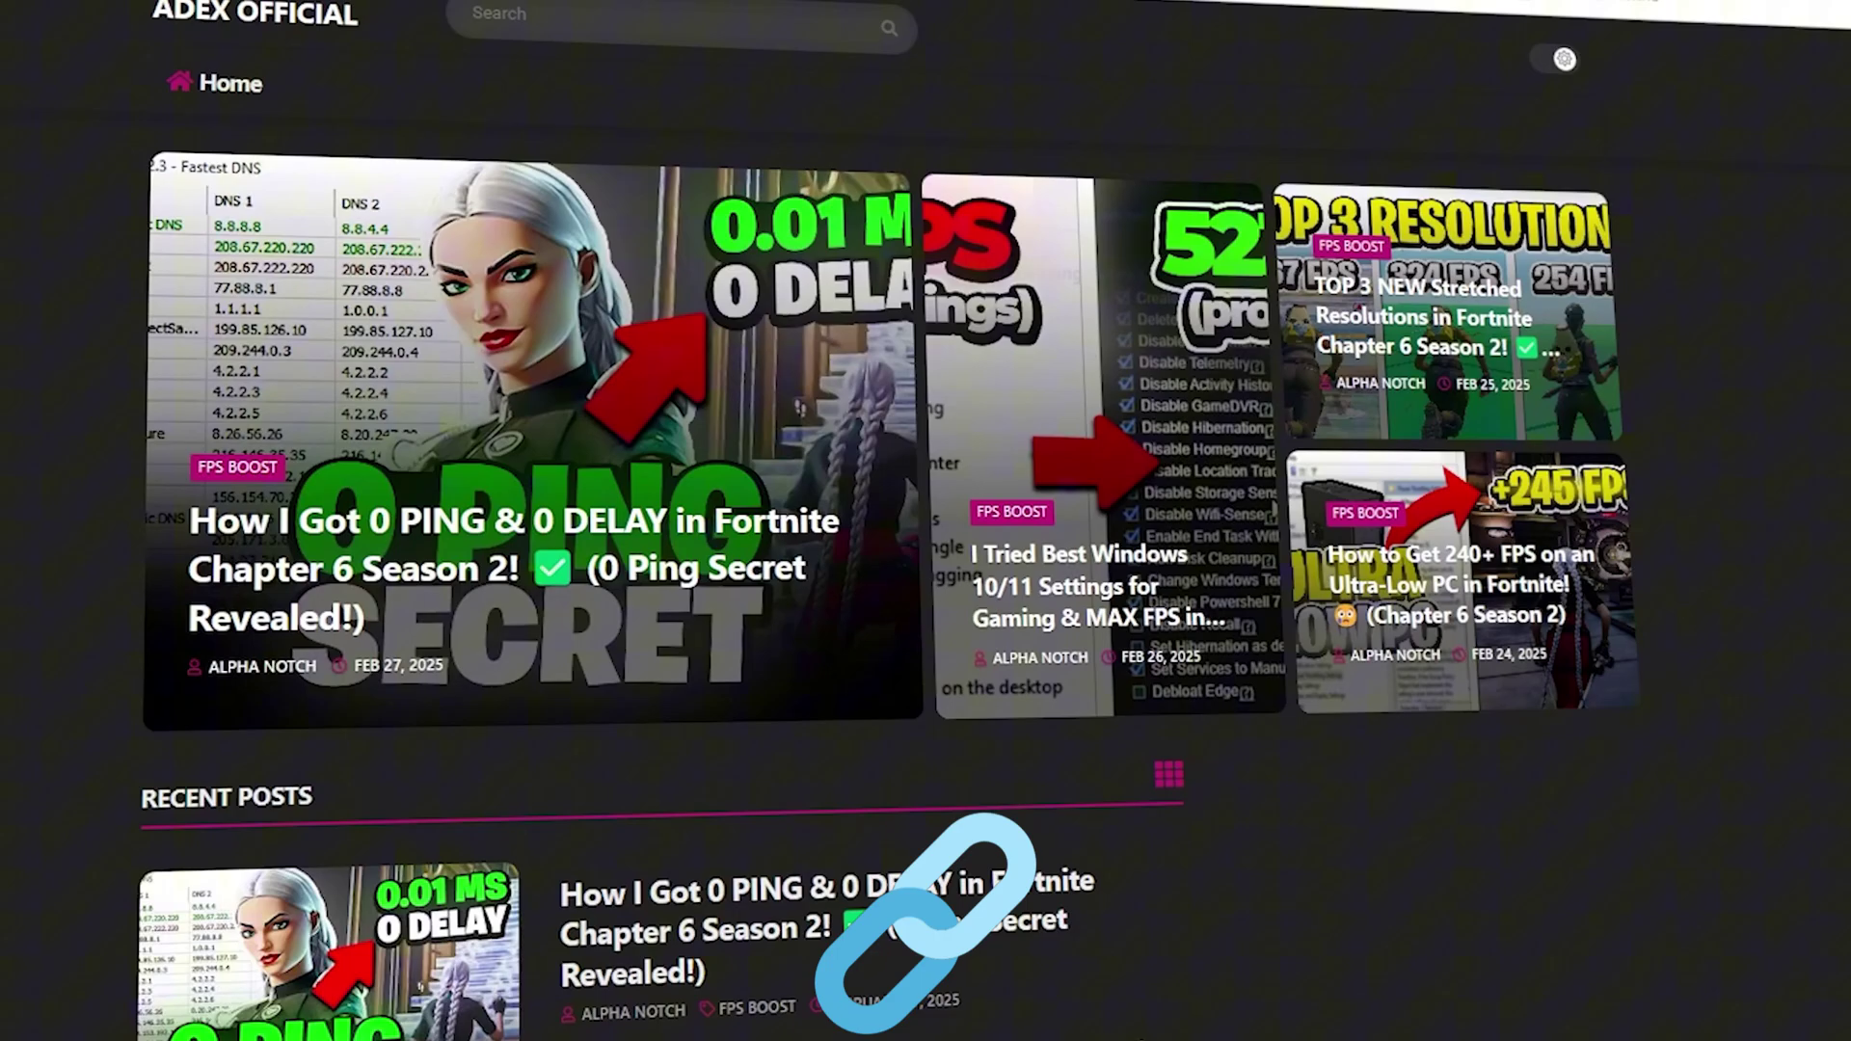
Scroll the ADEX OFFICIAL blog down to Recent Posts, including the 0 PING & 0 DELAY guide
scroll(646, 578, "down", 8)
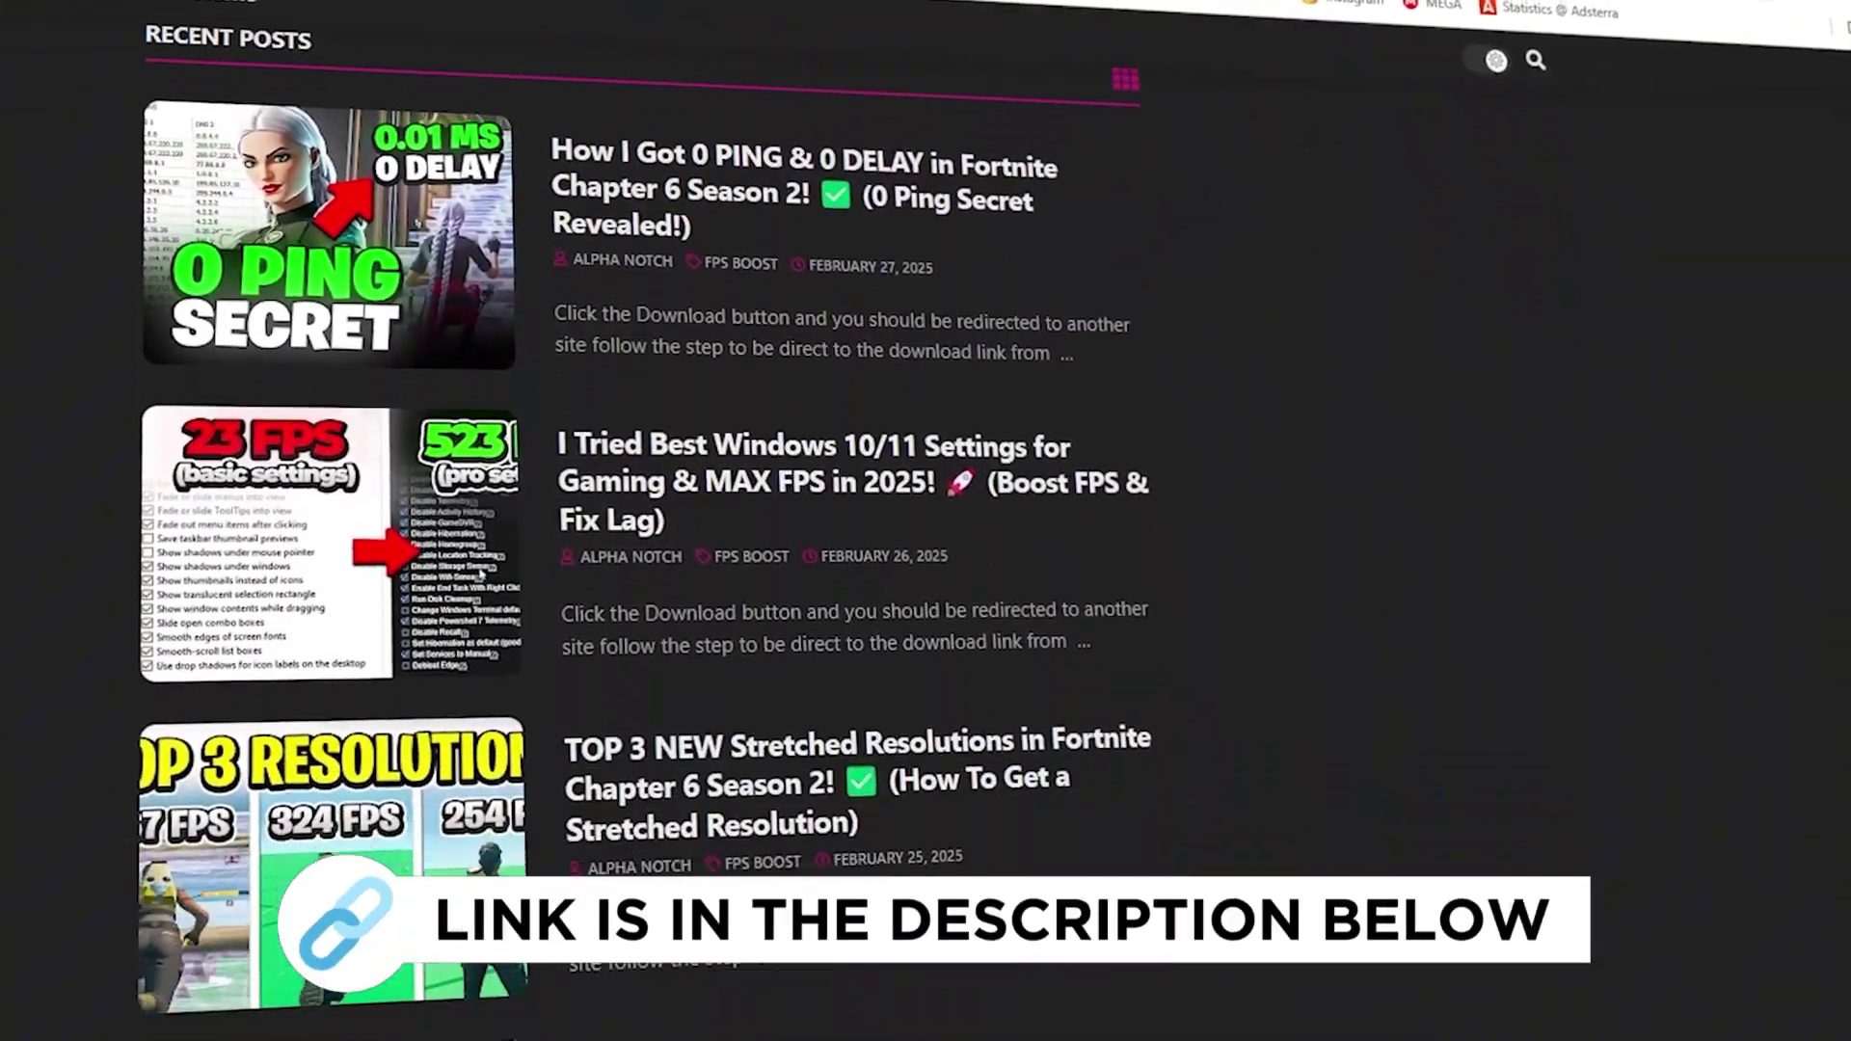
scroll(645, 579, "down", 4)
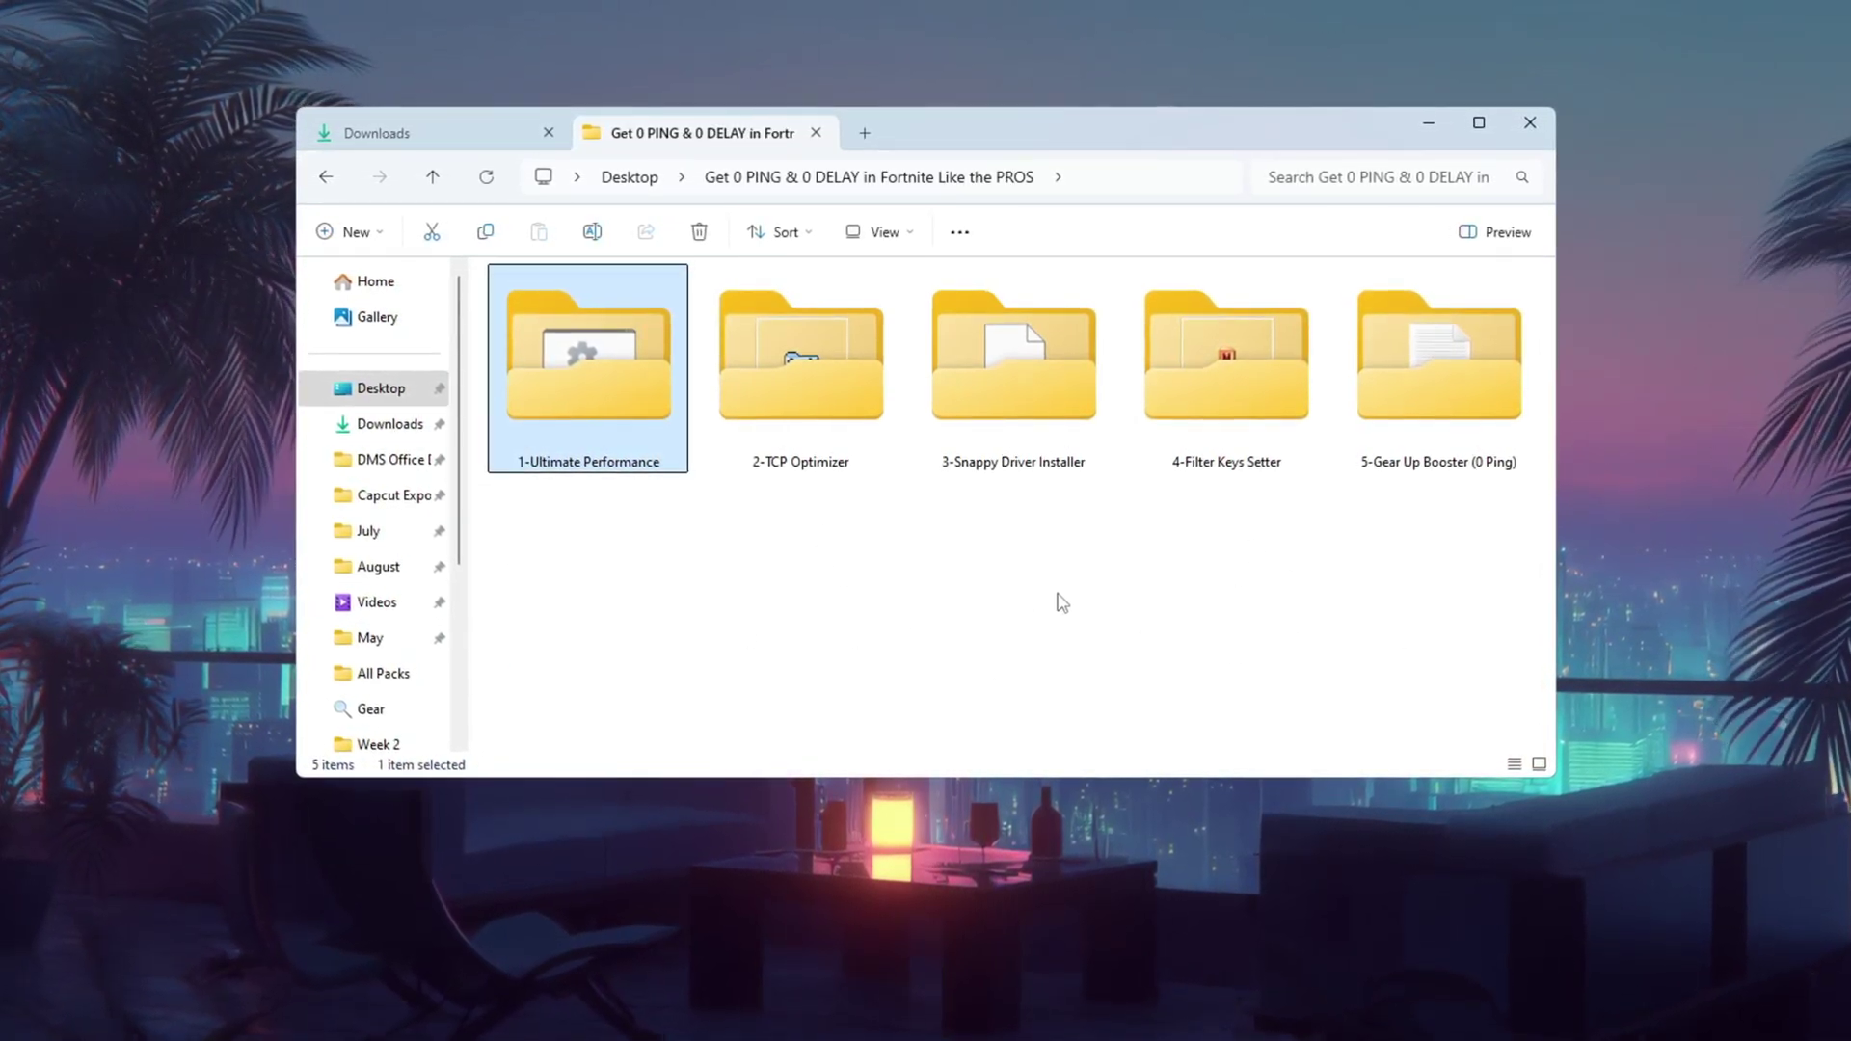
Open the 1-Ultimate Performance folder to reveal Enable Ultimate Performance.bat
double_click(606, 391)
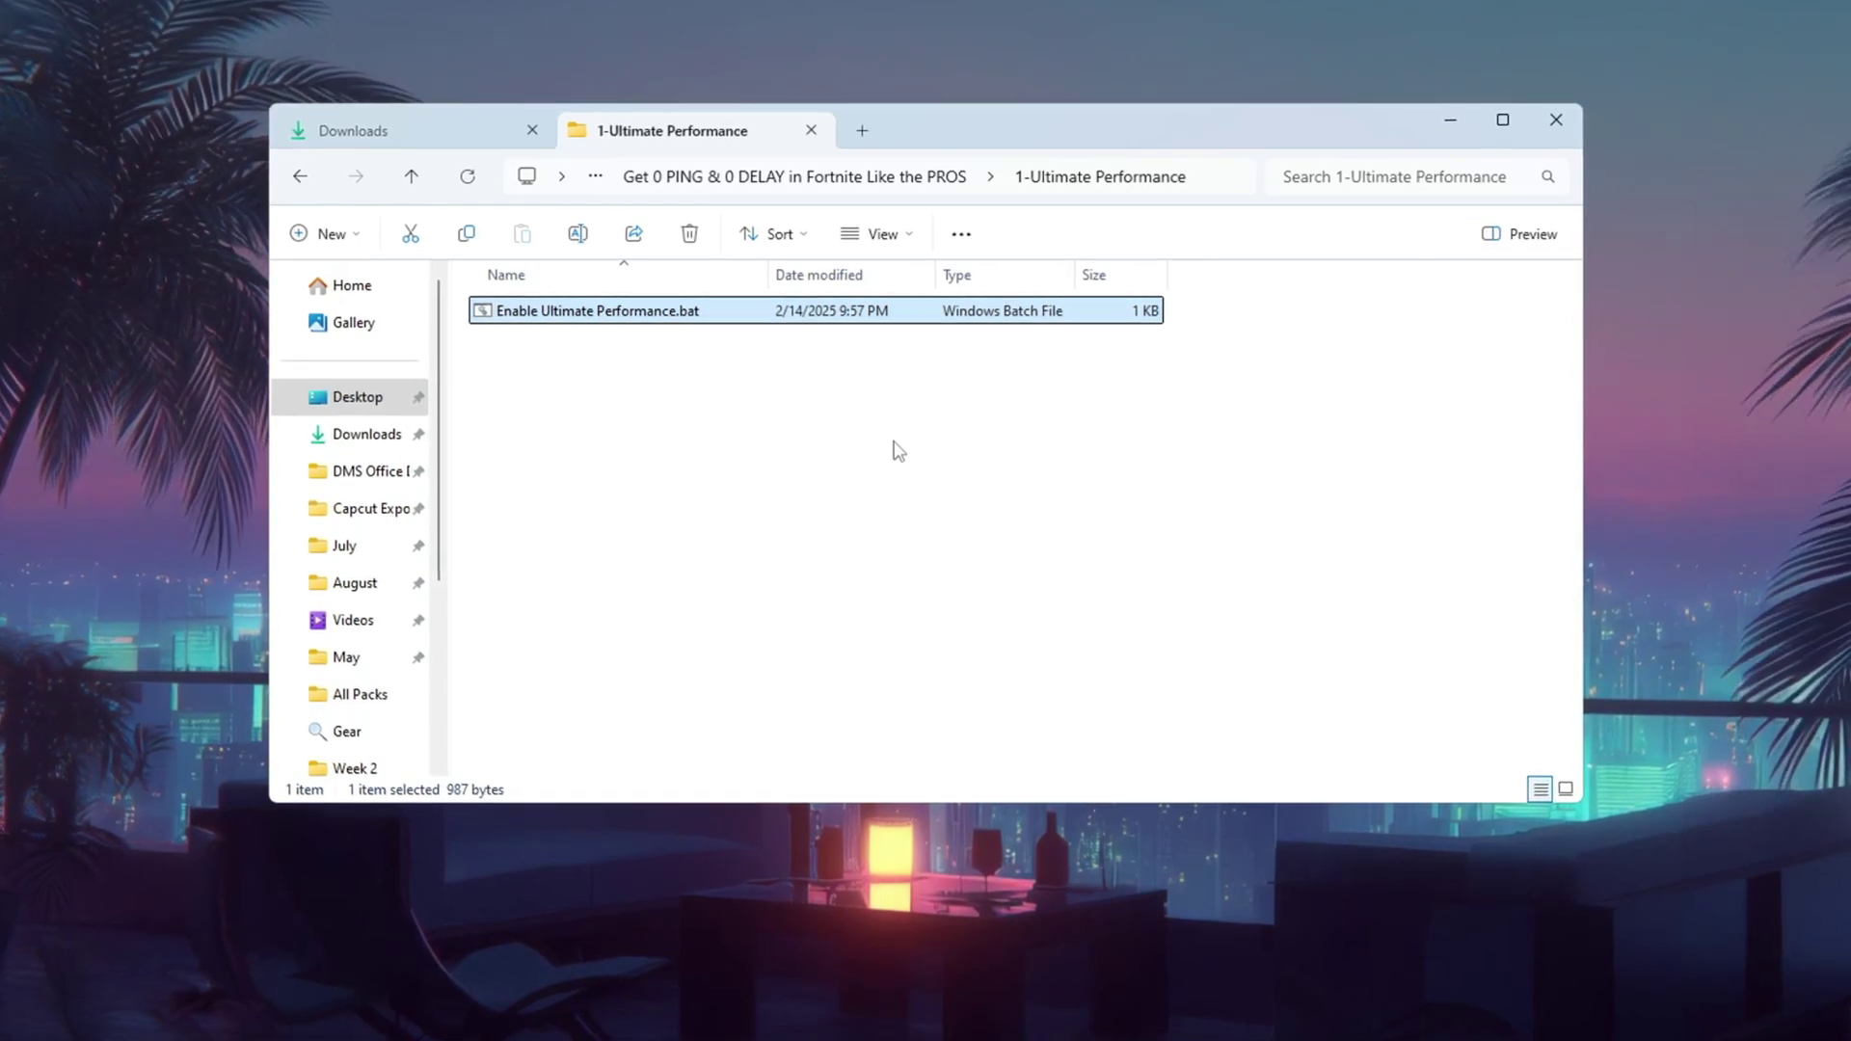
Review the Ultimate Performance power plans in 'Choose a power plan', then return to the batch-file folder
key("super")
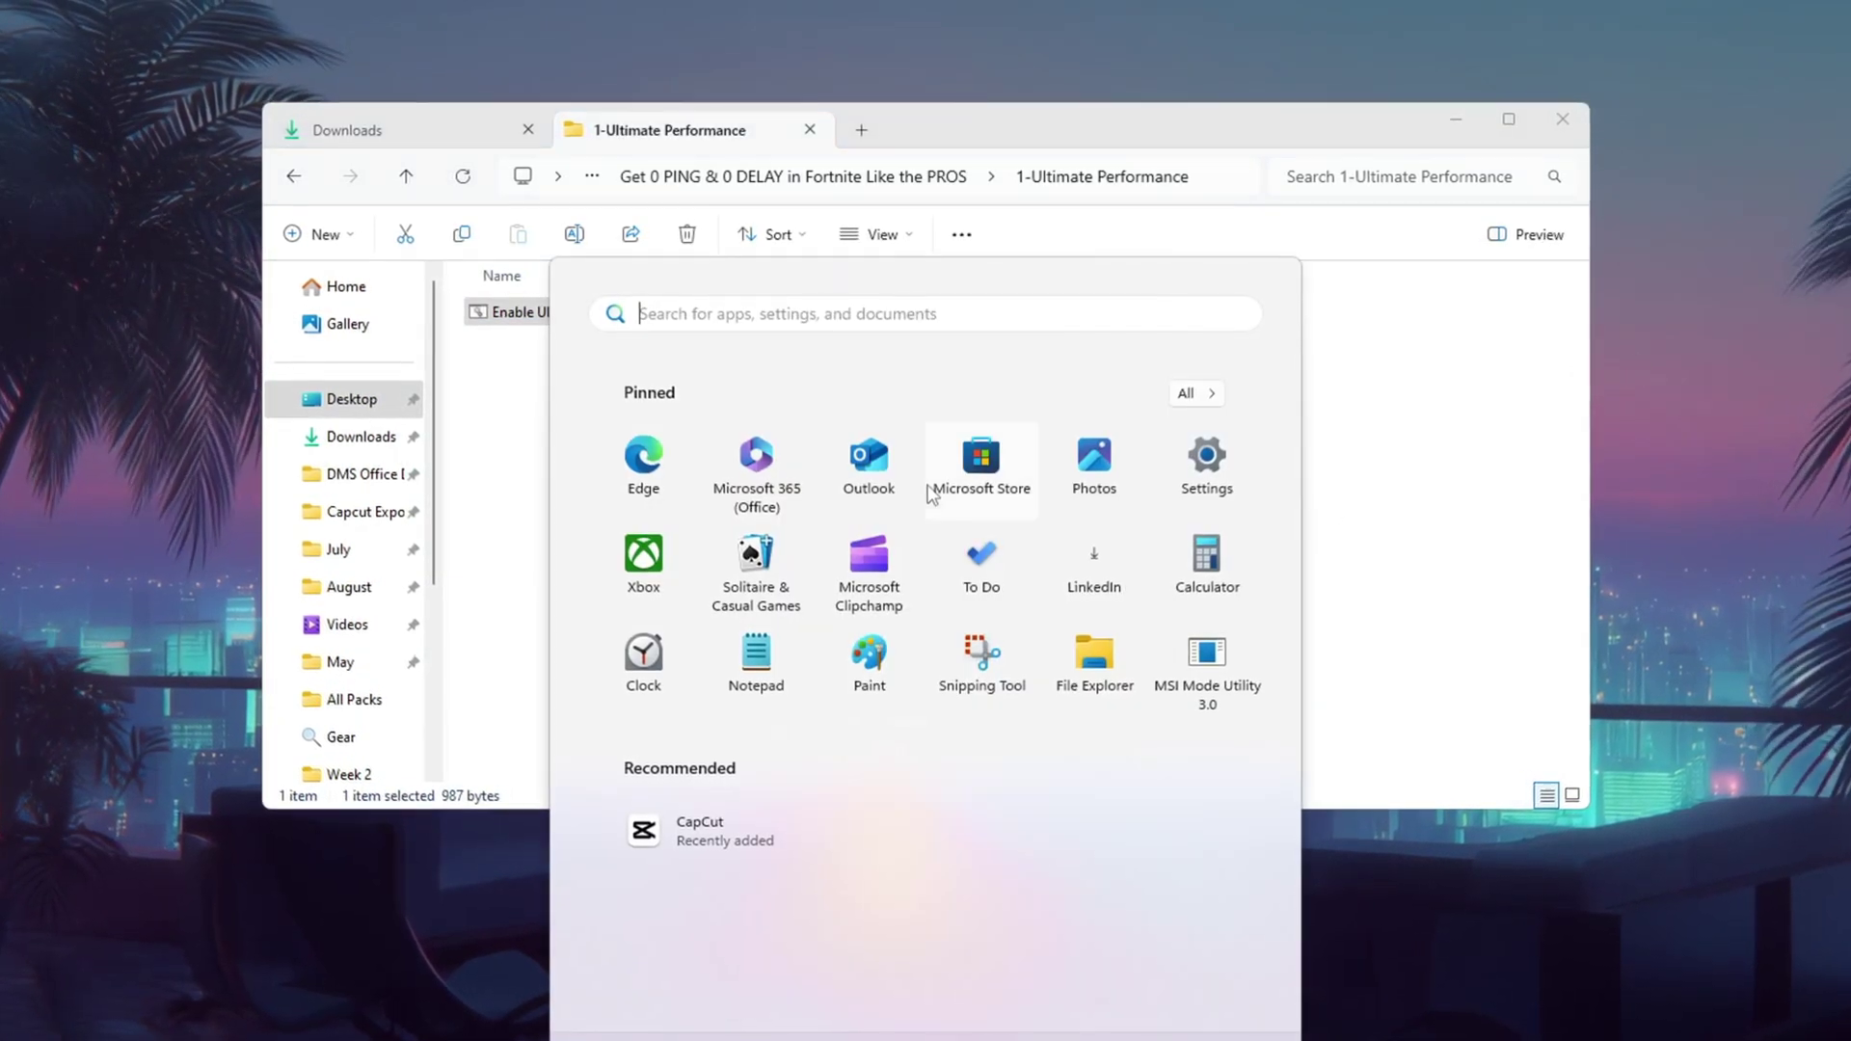
type("choose")
key("Return")
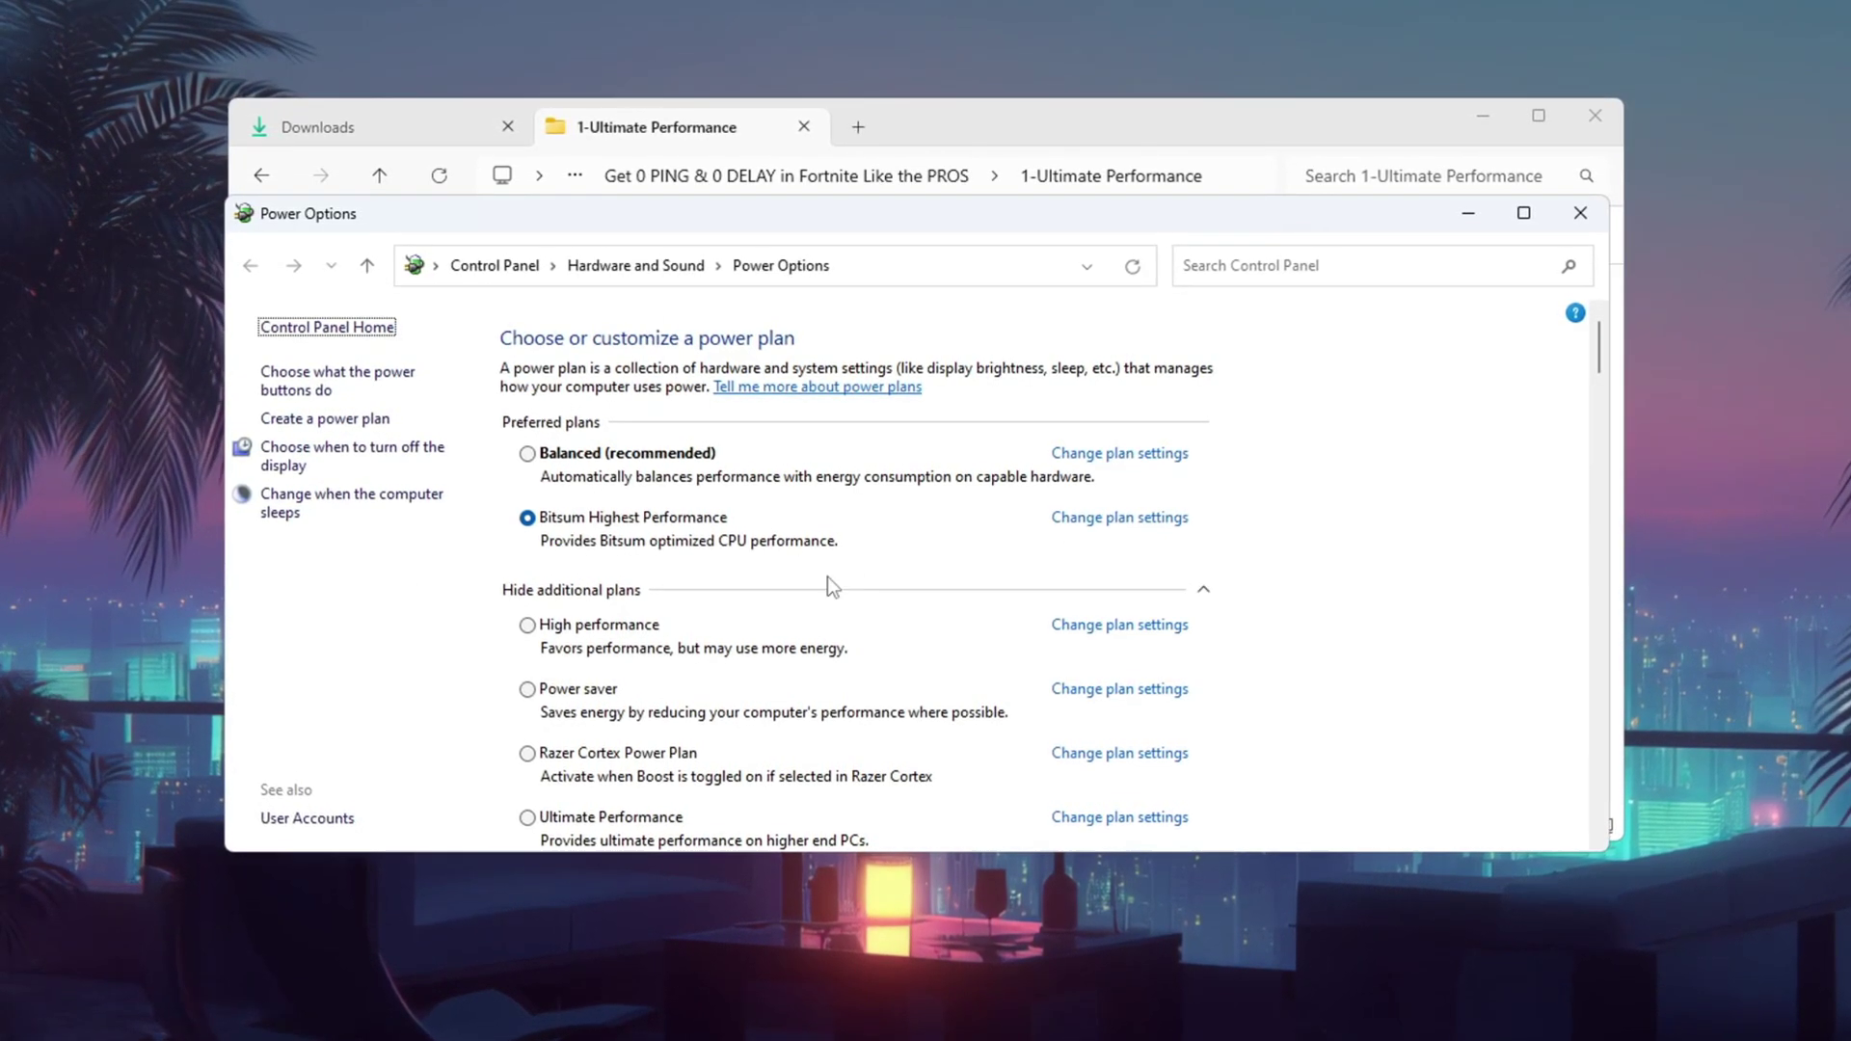
scroll(827, 576, "down", 4)
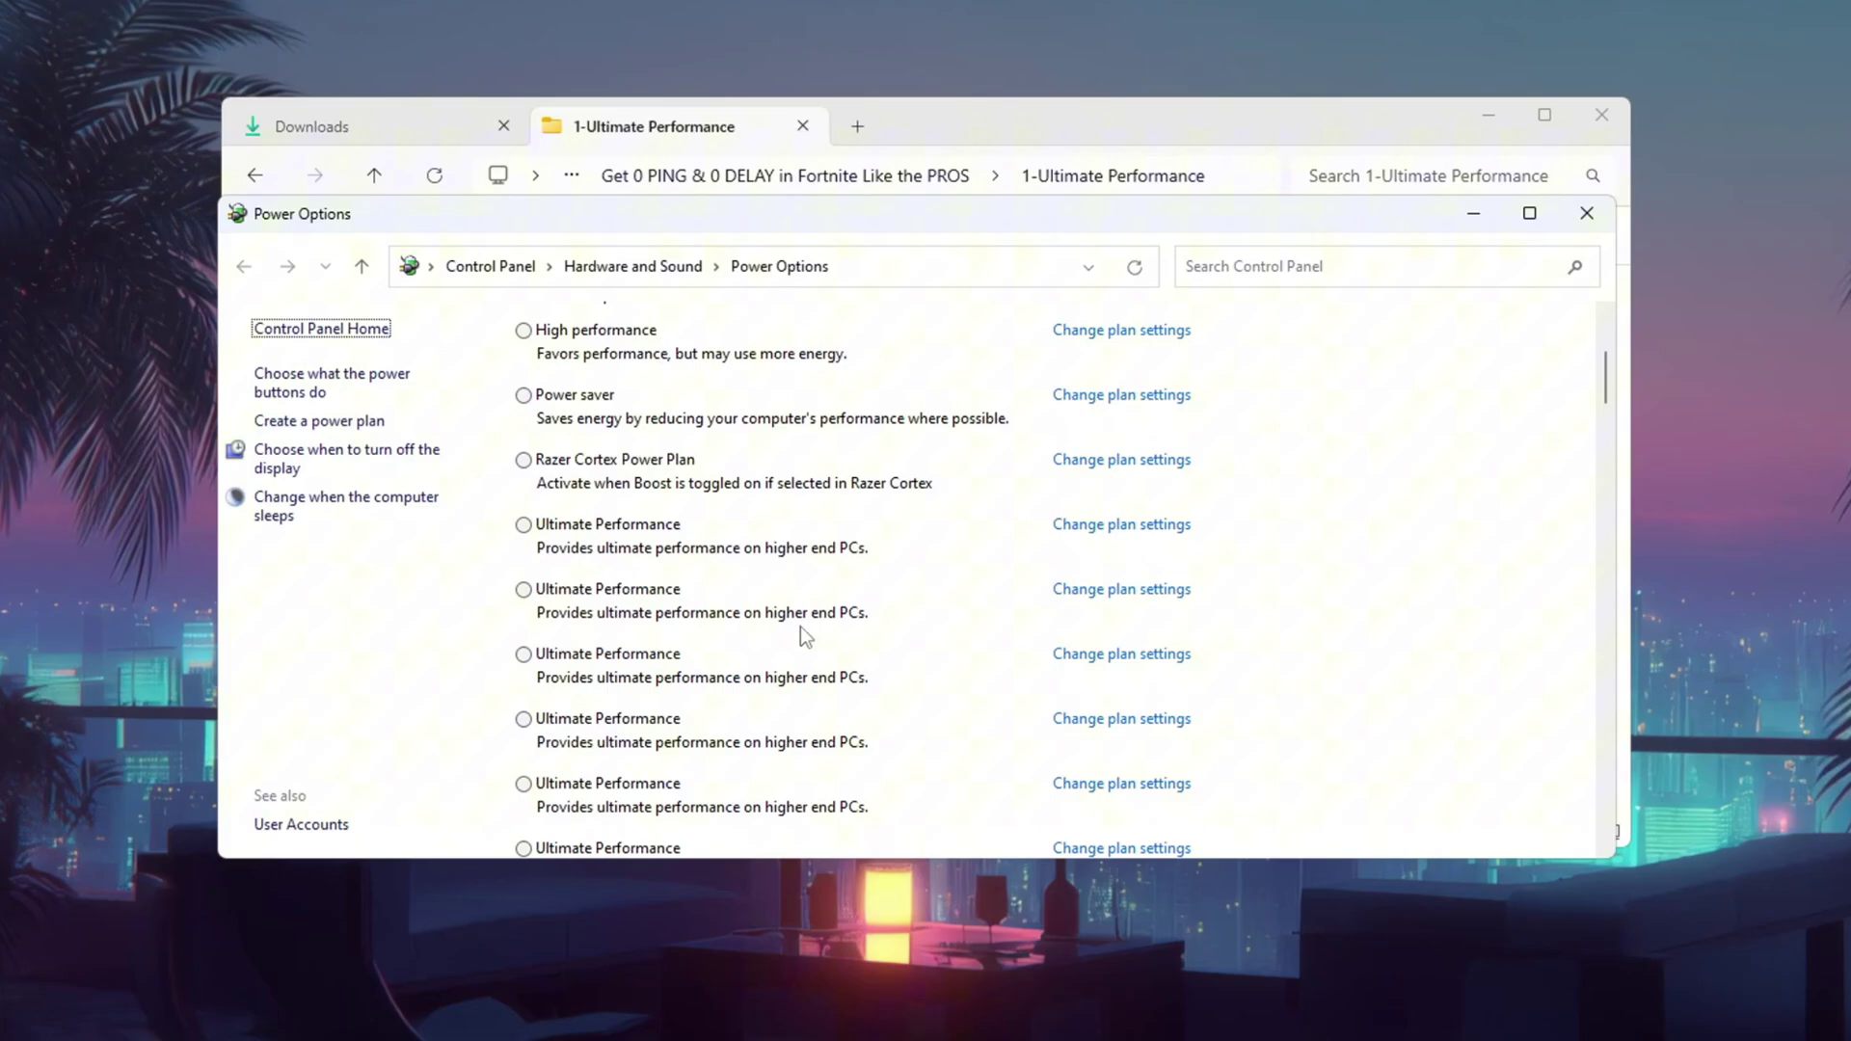
left_click(1382, 137)
scroll(789, 395, "up", 3)
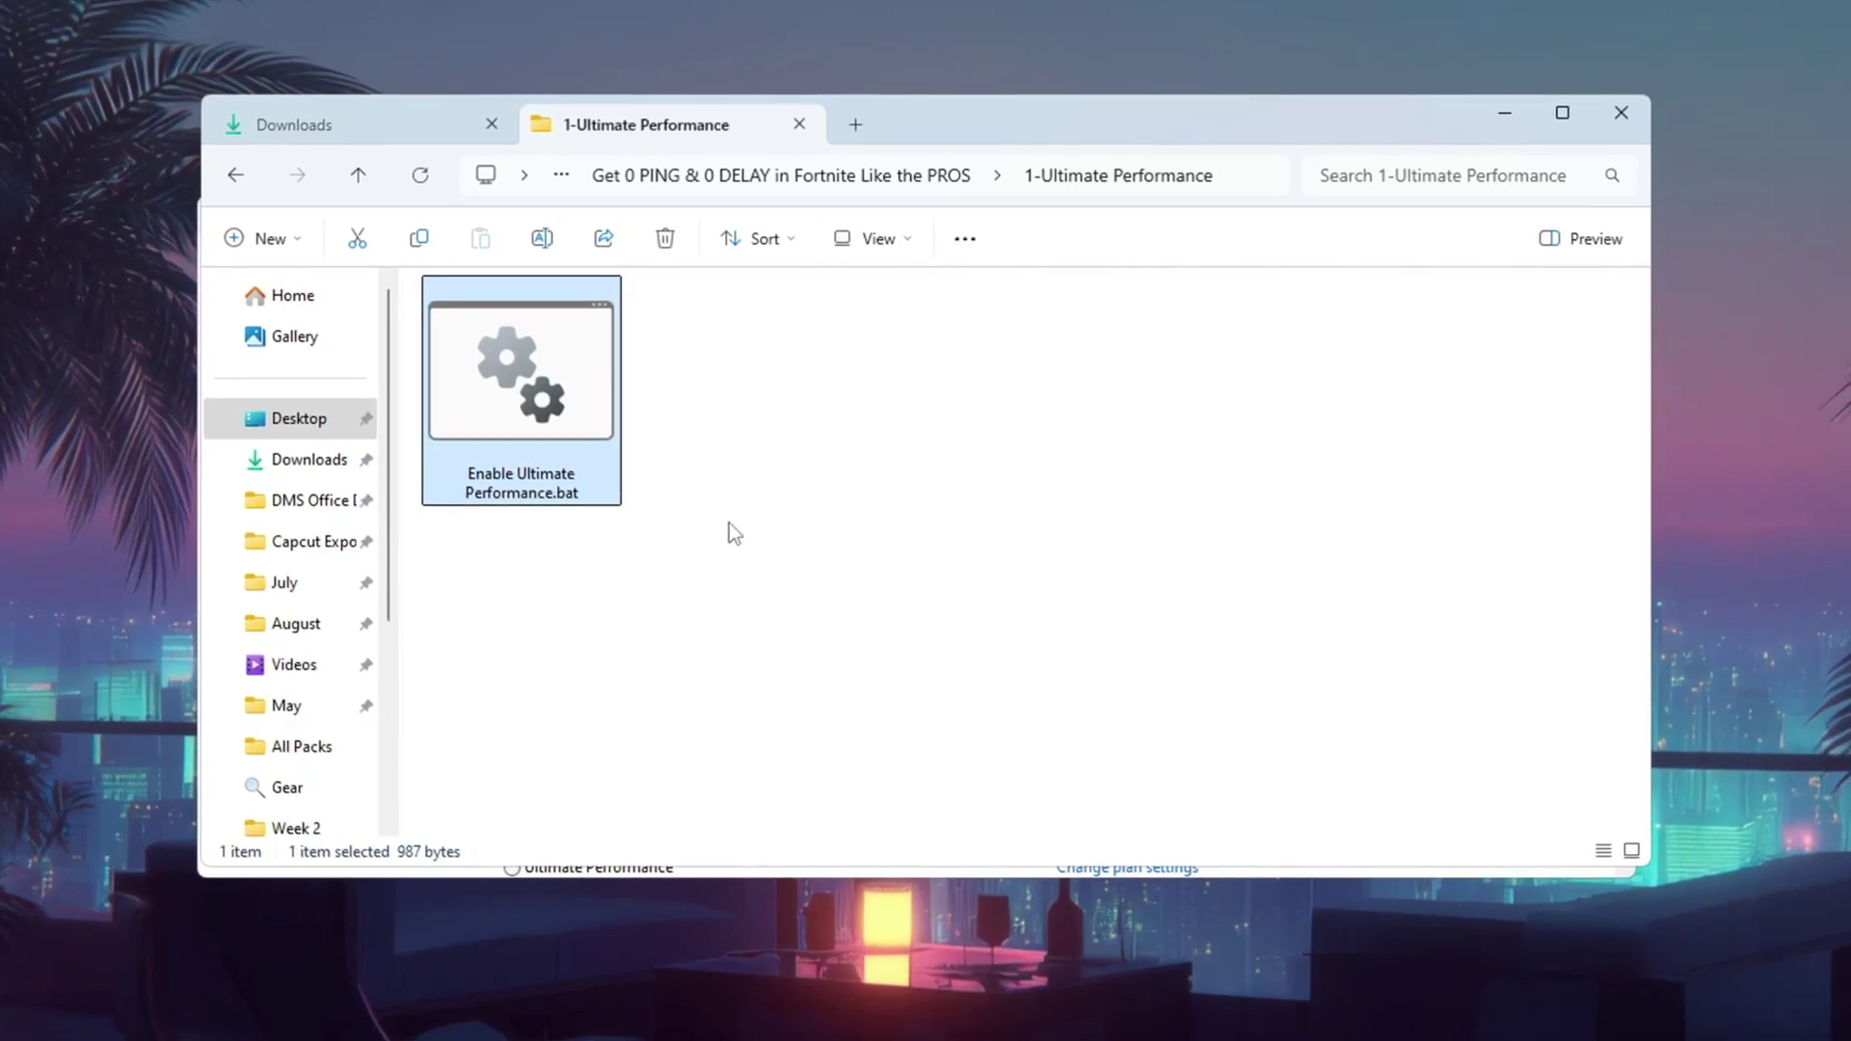
Run Enable Ultimate Performance.bat to enable the Ultimate Performance plan, and centre the console window
key("Return")
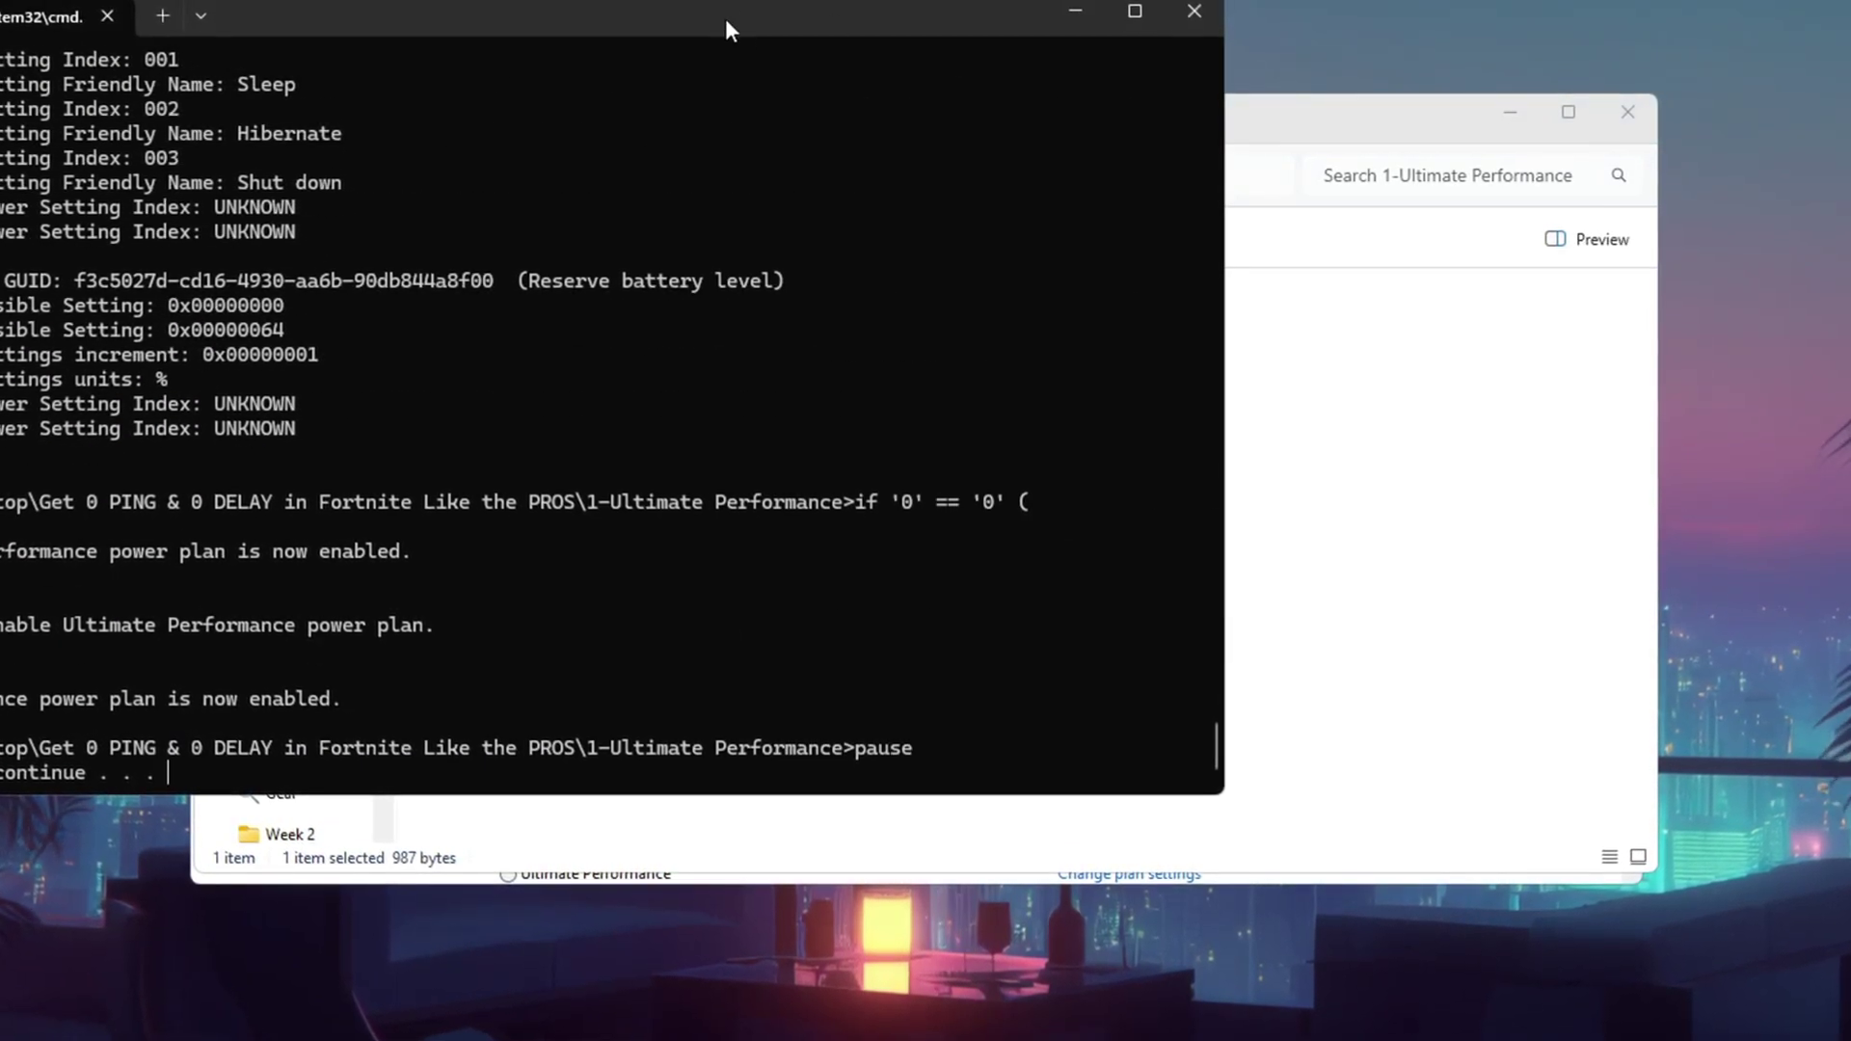
left_click_drag(725, 19, 1172, 160)
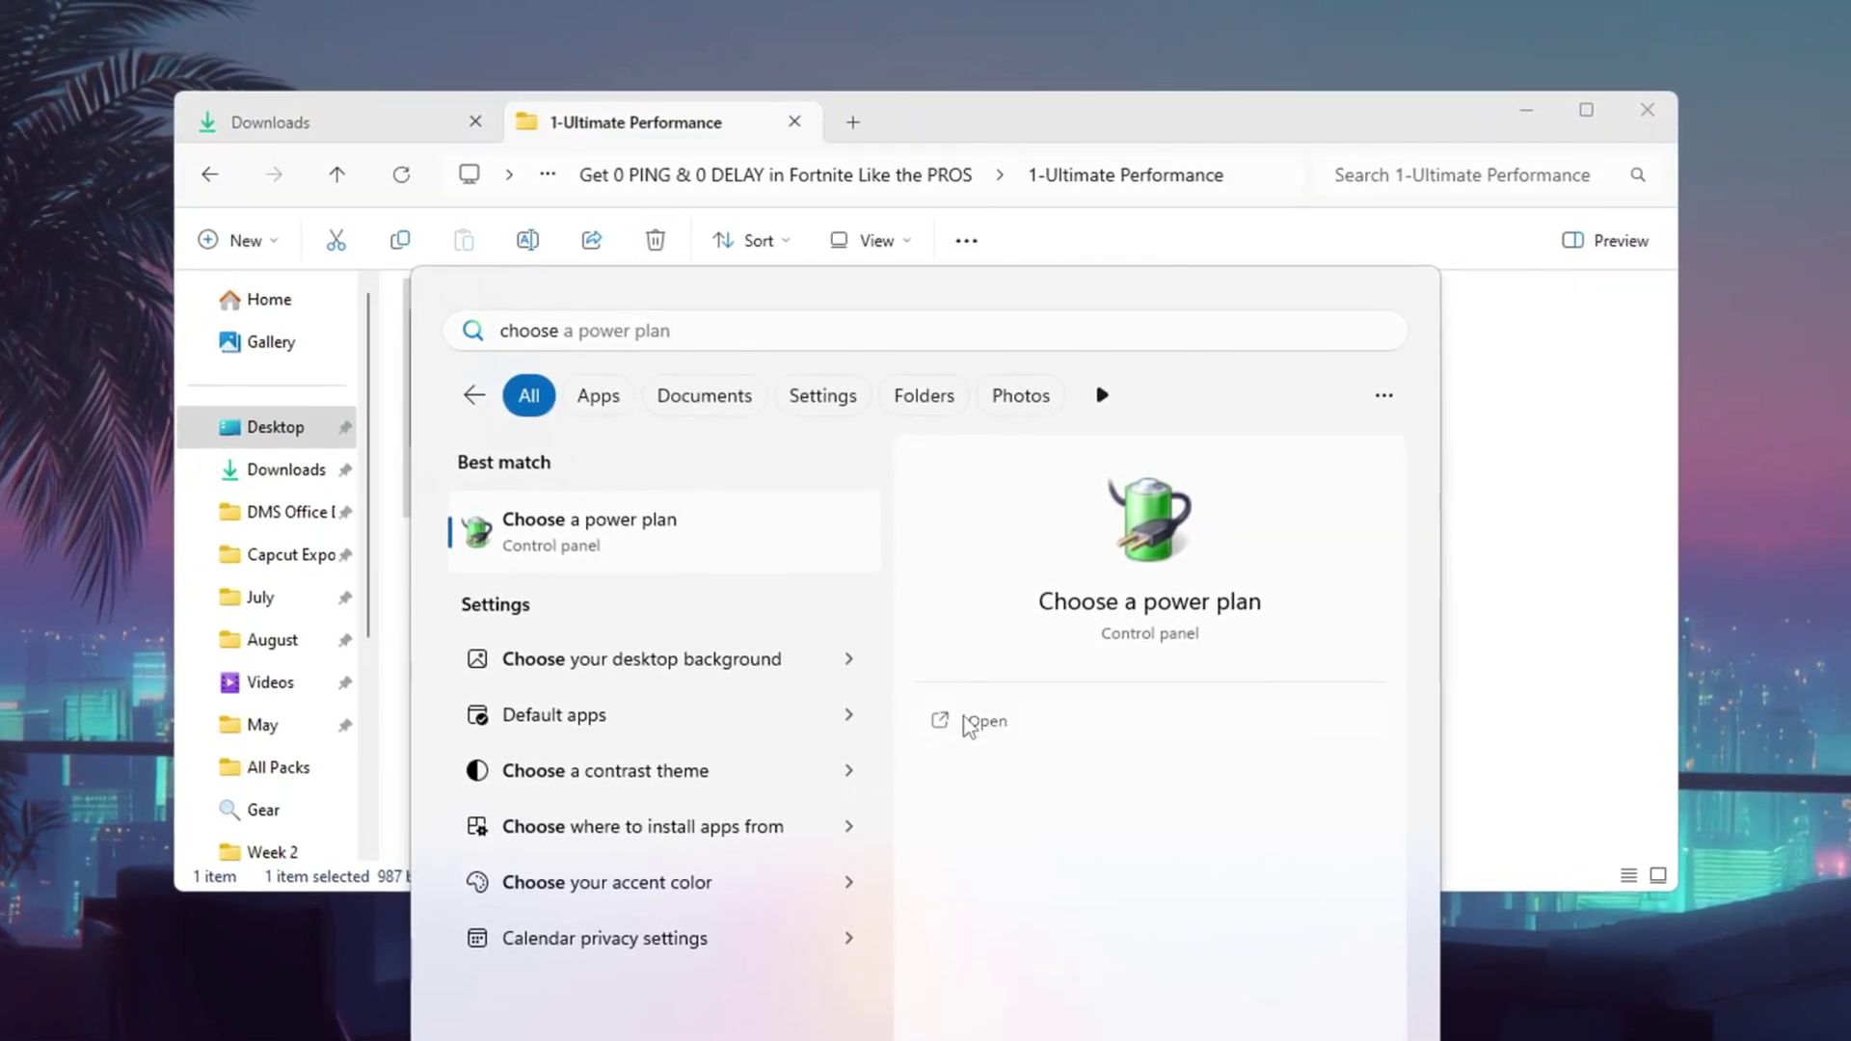
Open 'Choose a power plan' from the search results to view Power Options
left_click(963, 719)
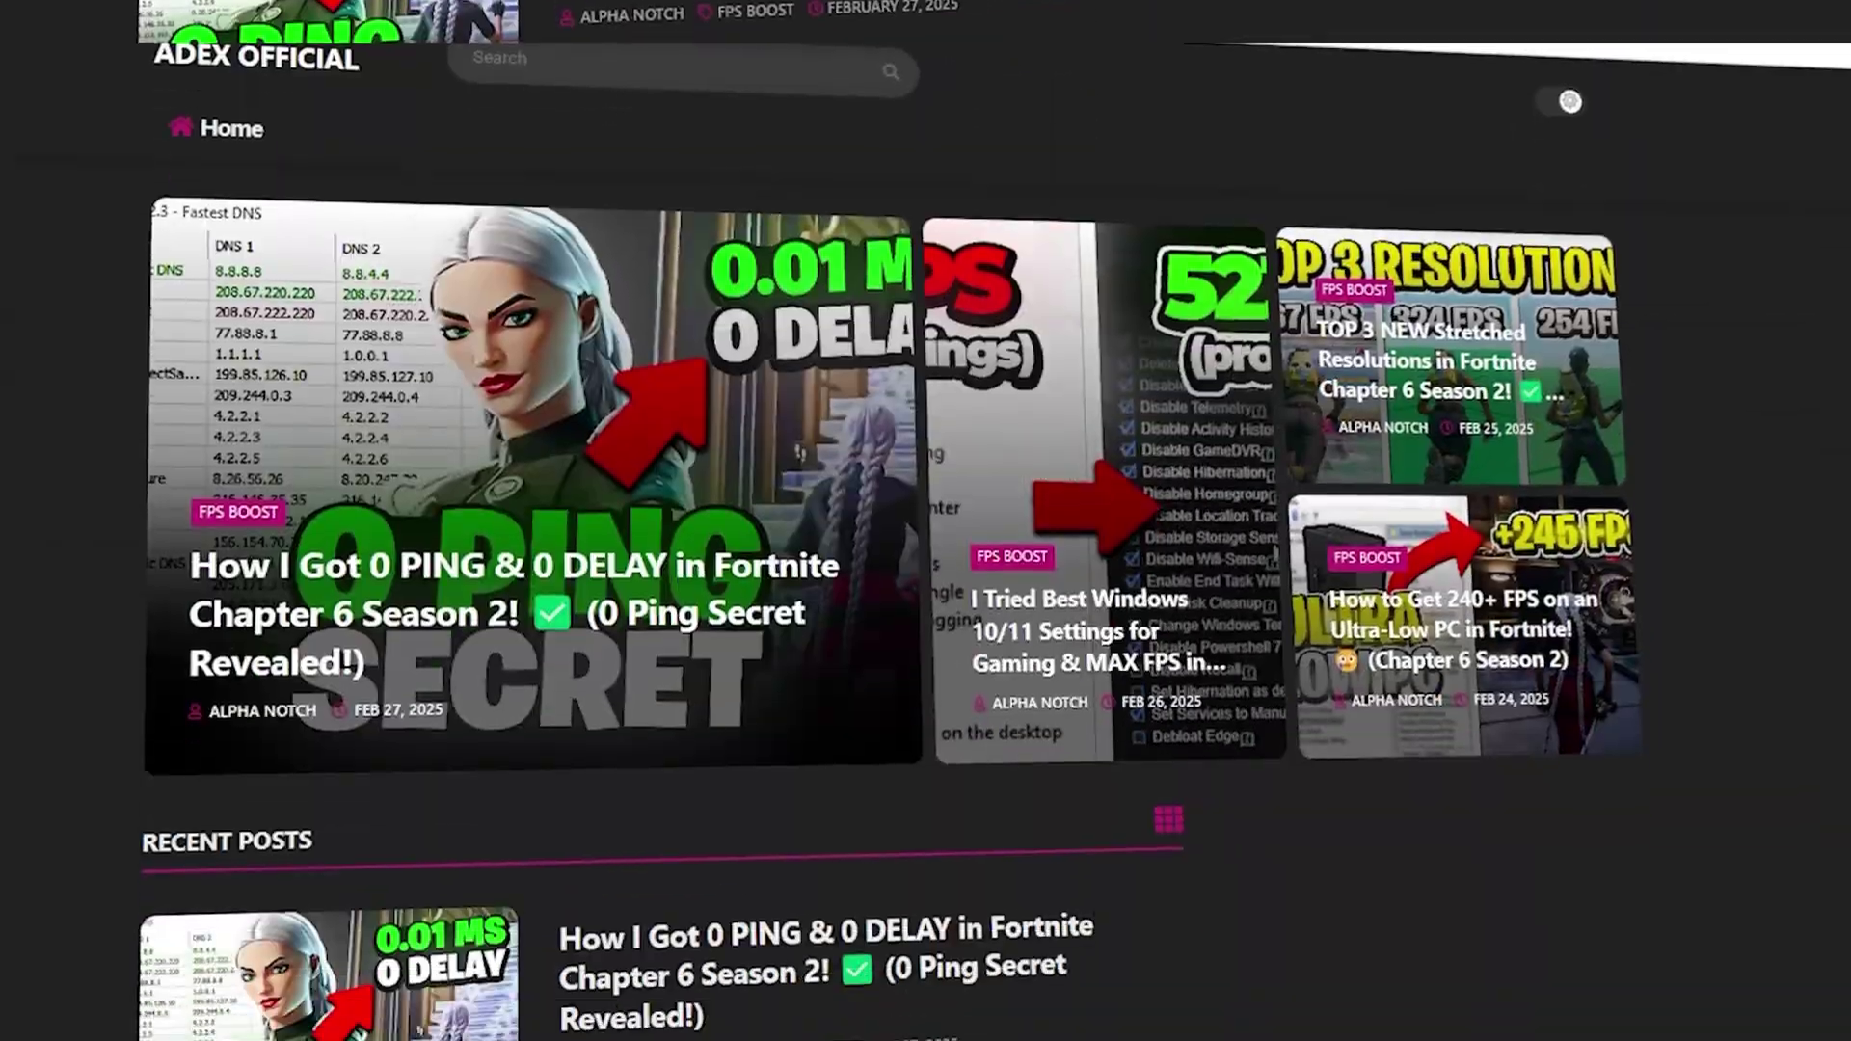
Scroll the ADEX OFFICIAL blog down through its Recent Posts guides
scroll(926, 521, "down", 7)
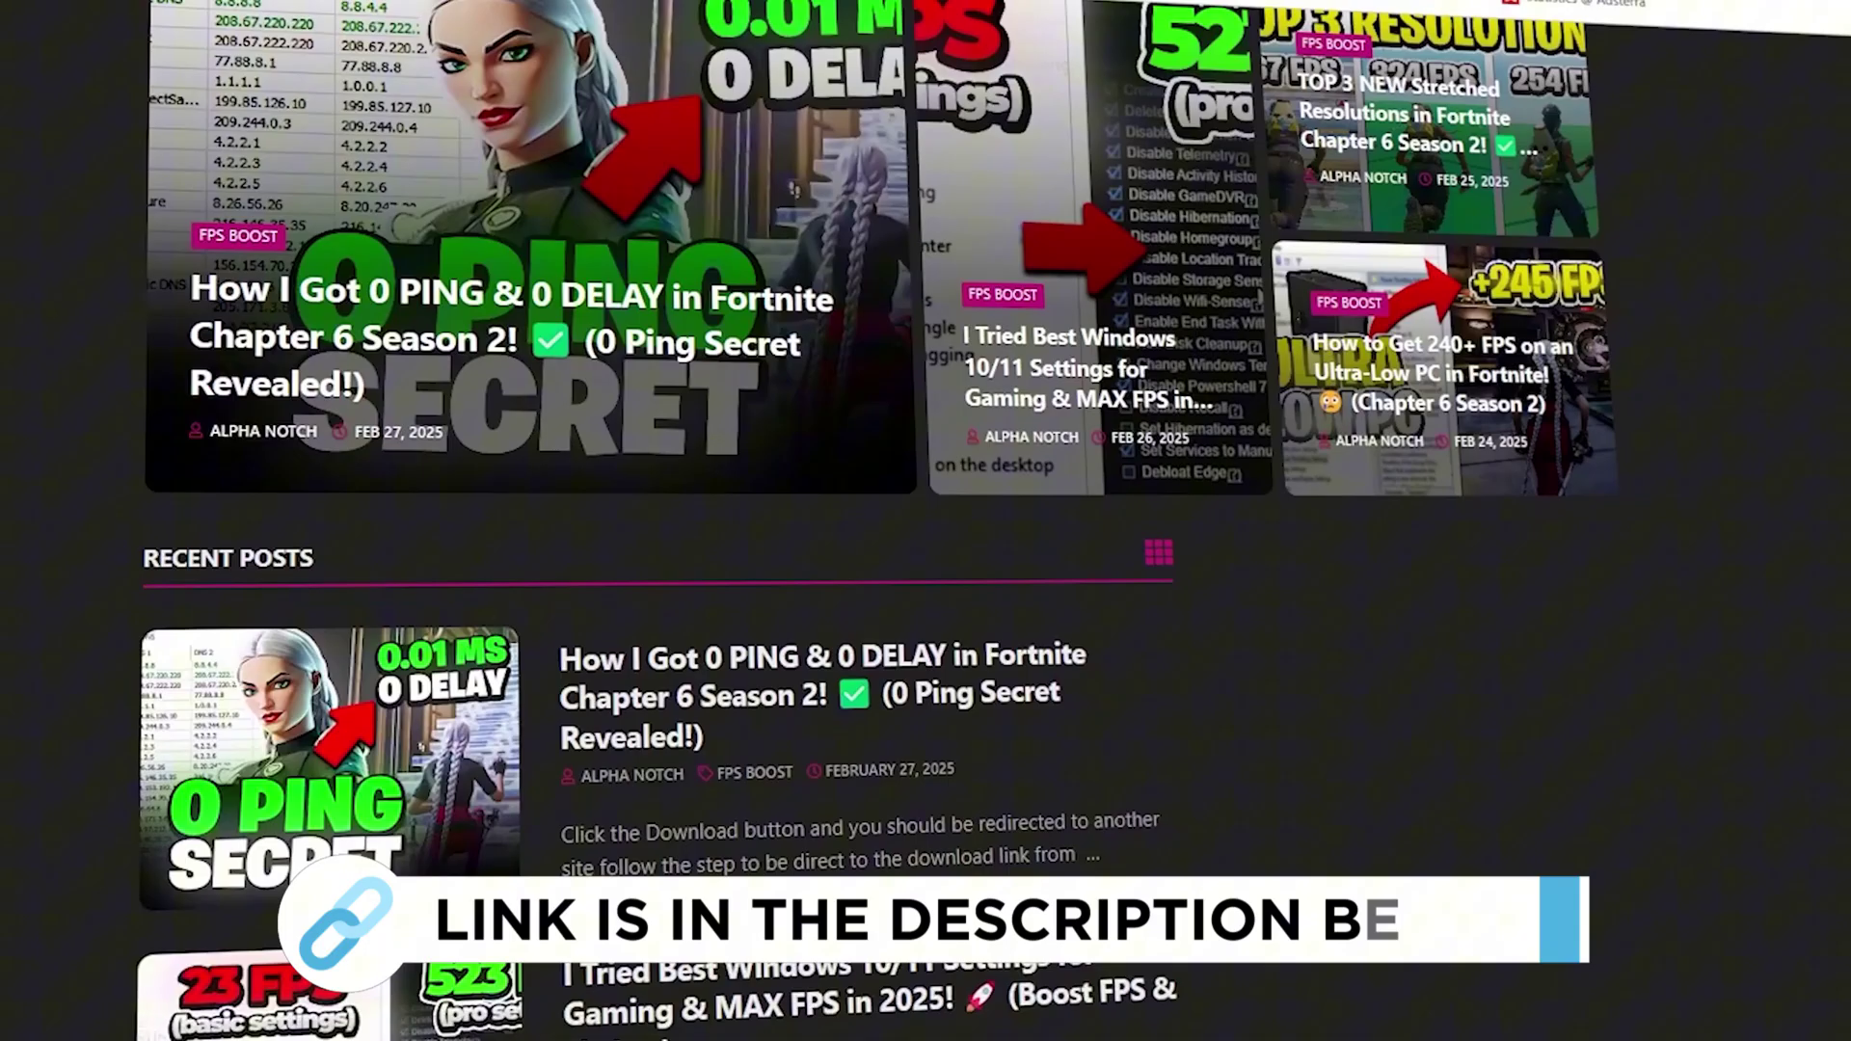
scroll(925, 521, "down", 6)
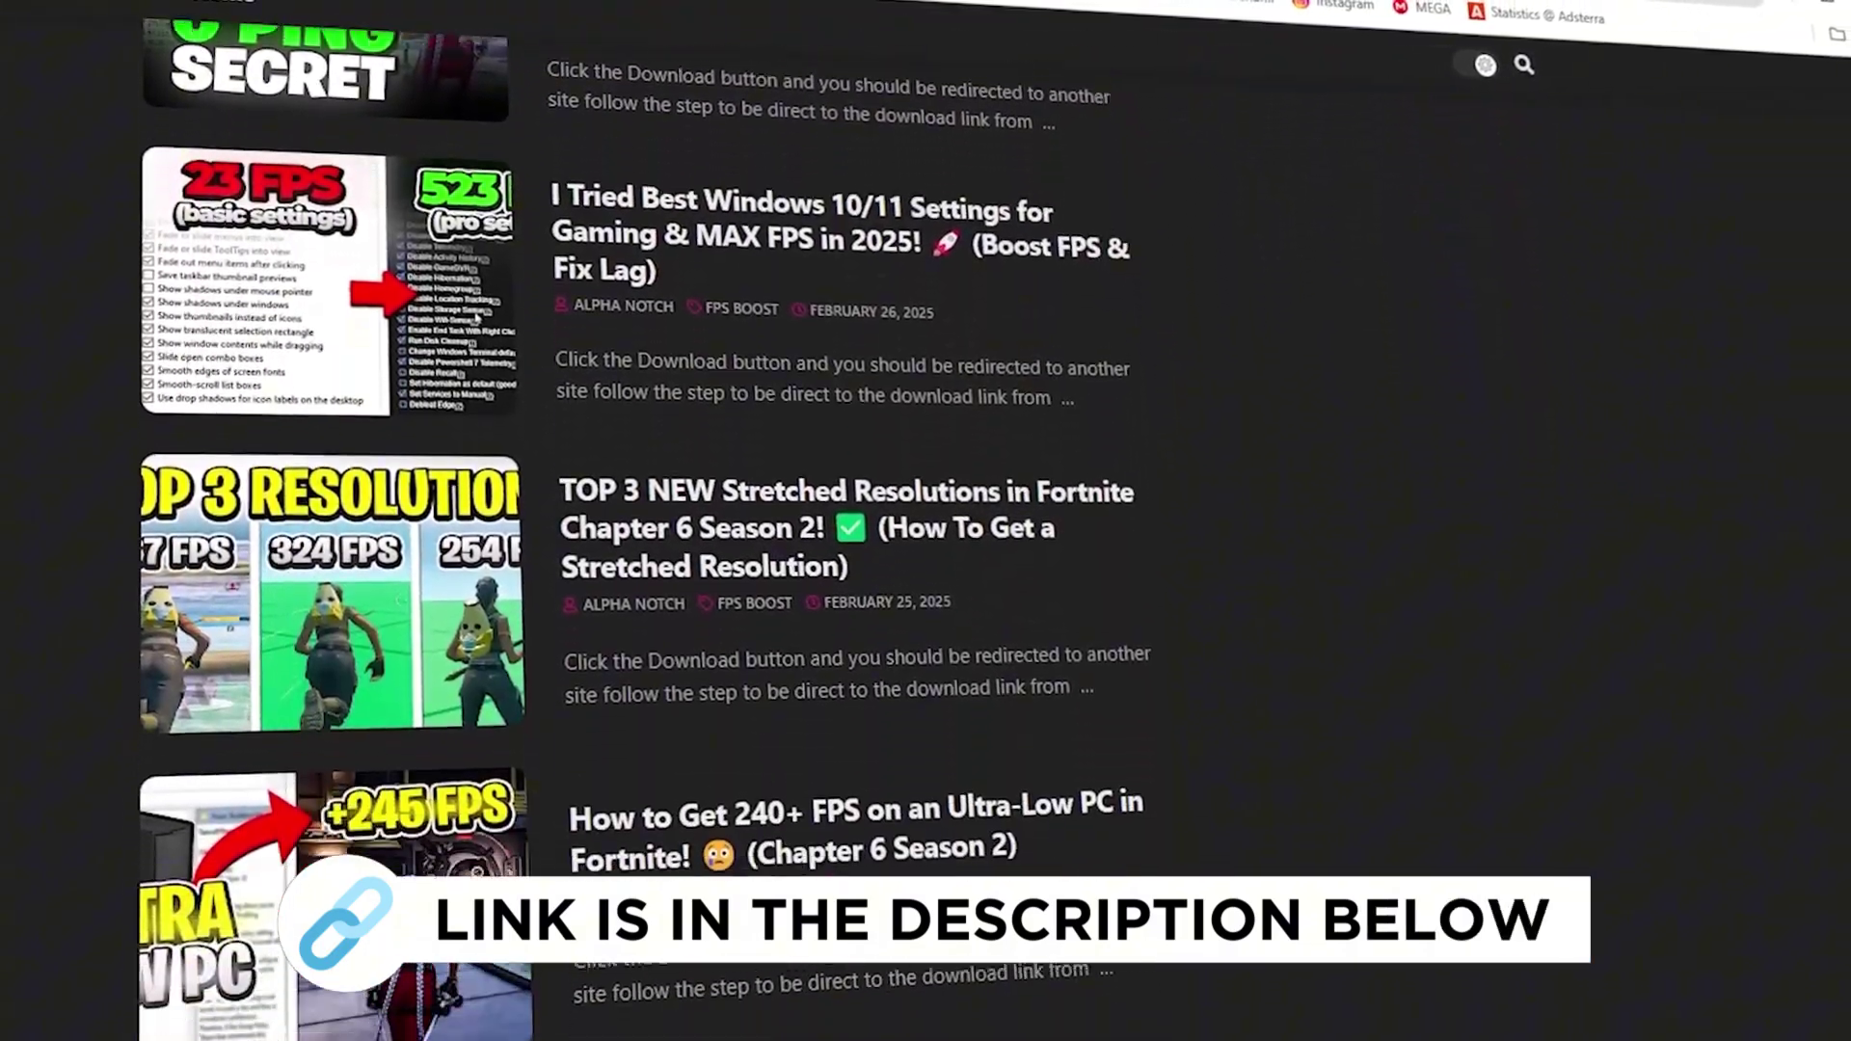
scroll(925, 521, "down", 3)
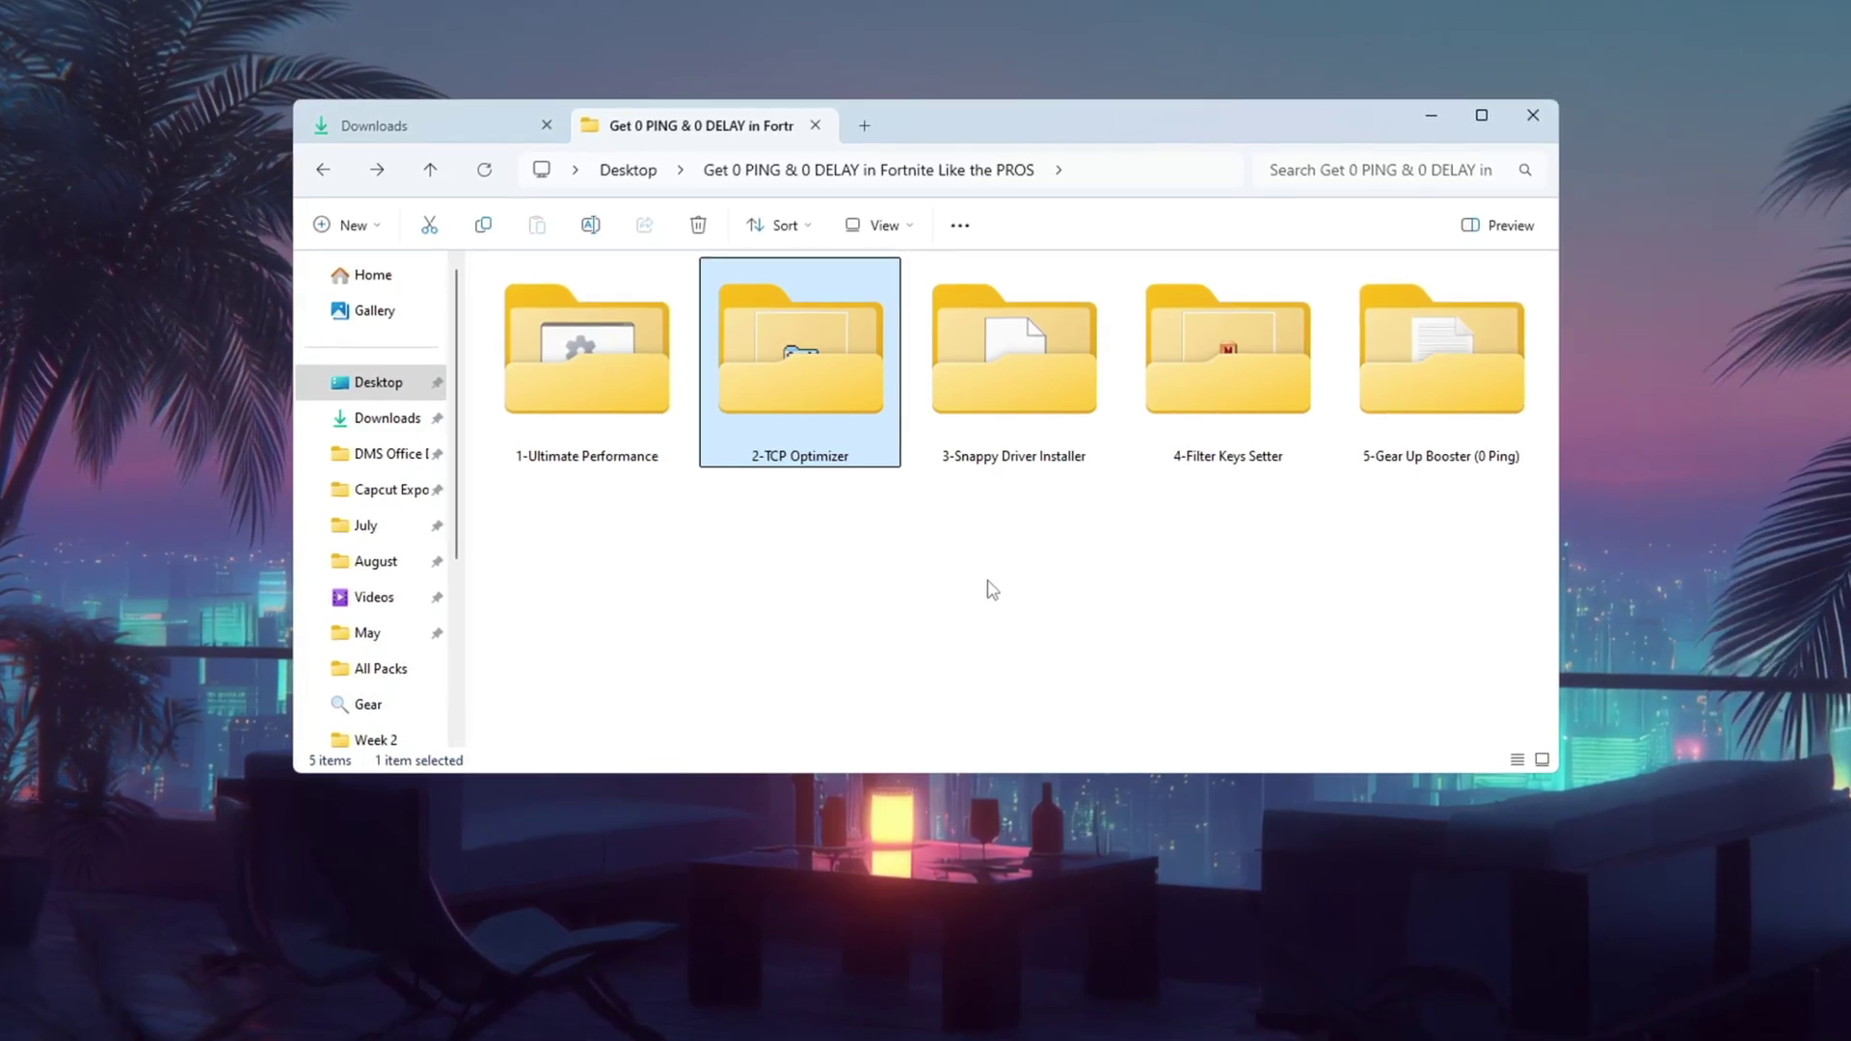
Run TCPOptimizer.exe from the 2-TCP Optimizer folder as administrator, then minimize File Explorer
double_click(808, 361)
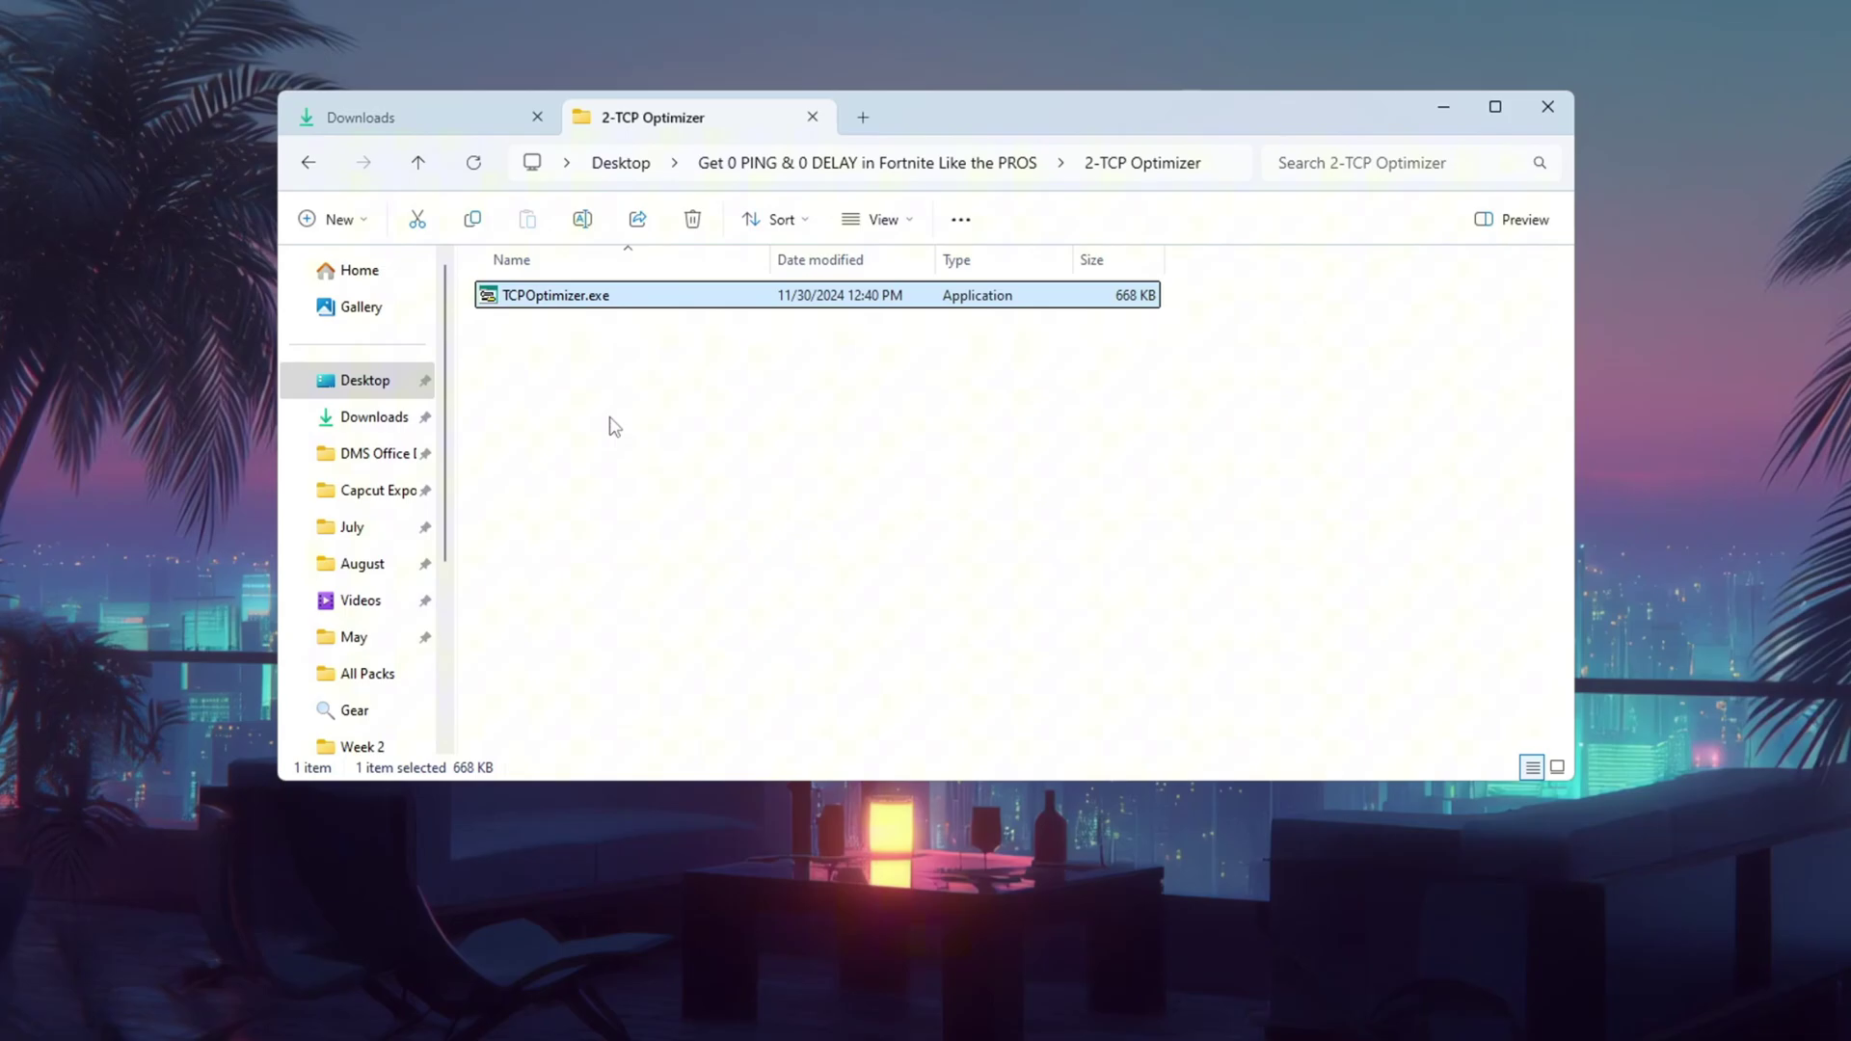
right_click(663, 303)
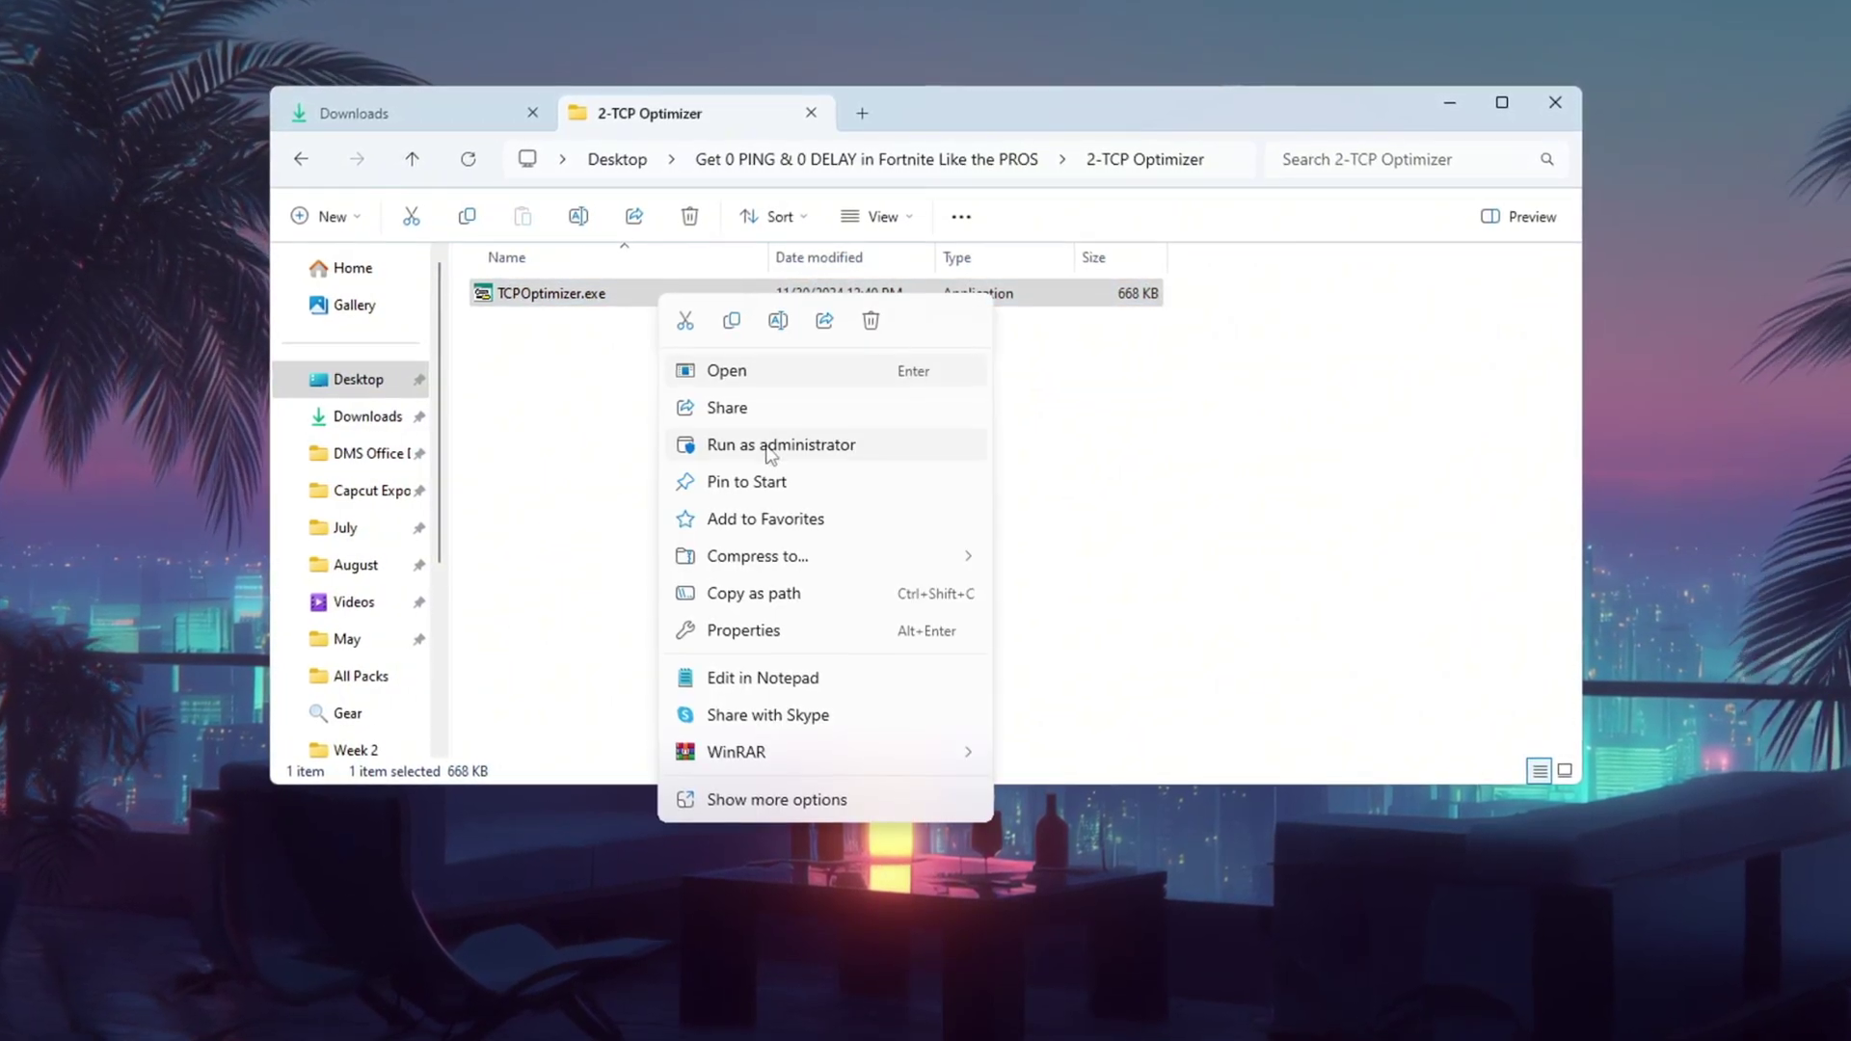
left_click(770, 454)
left_click(1451, 101)
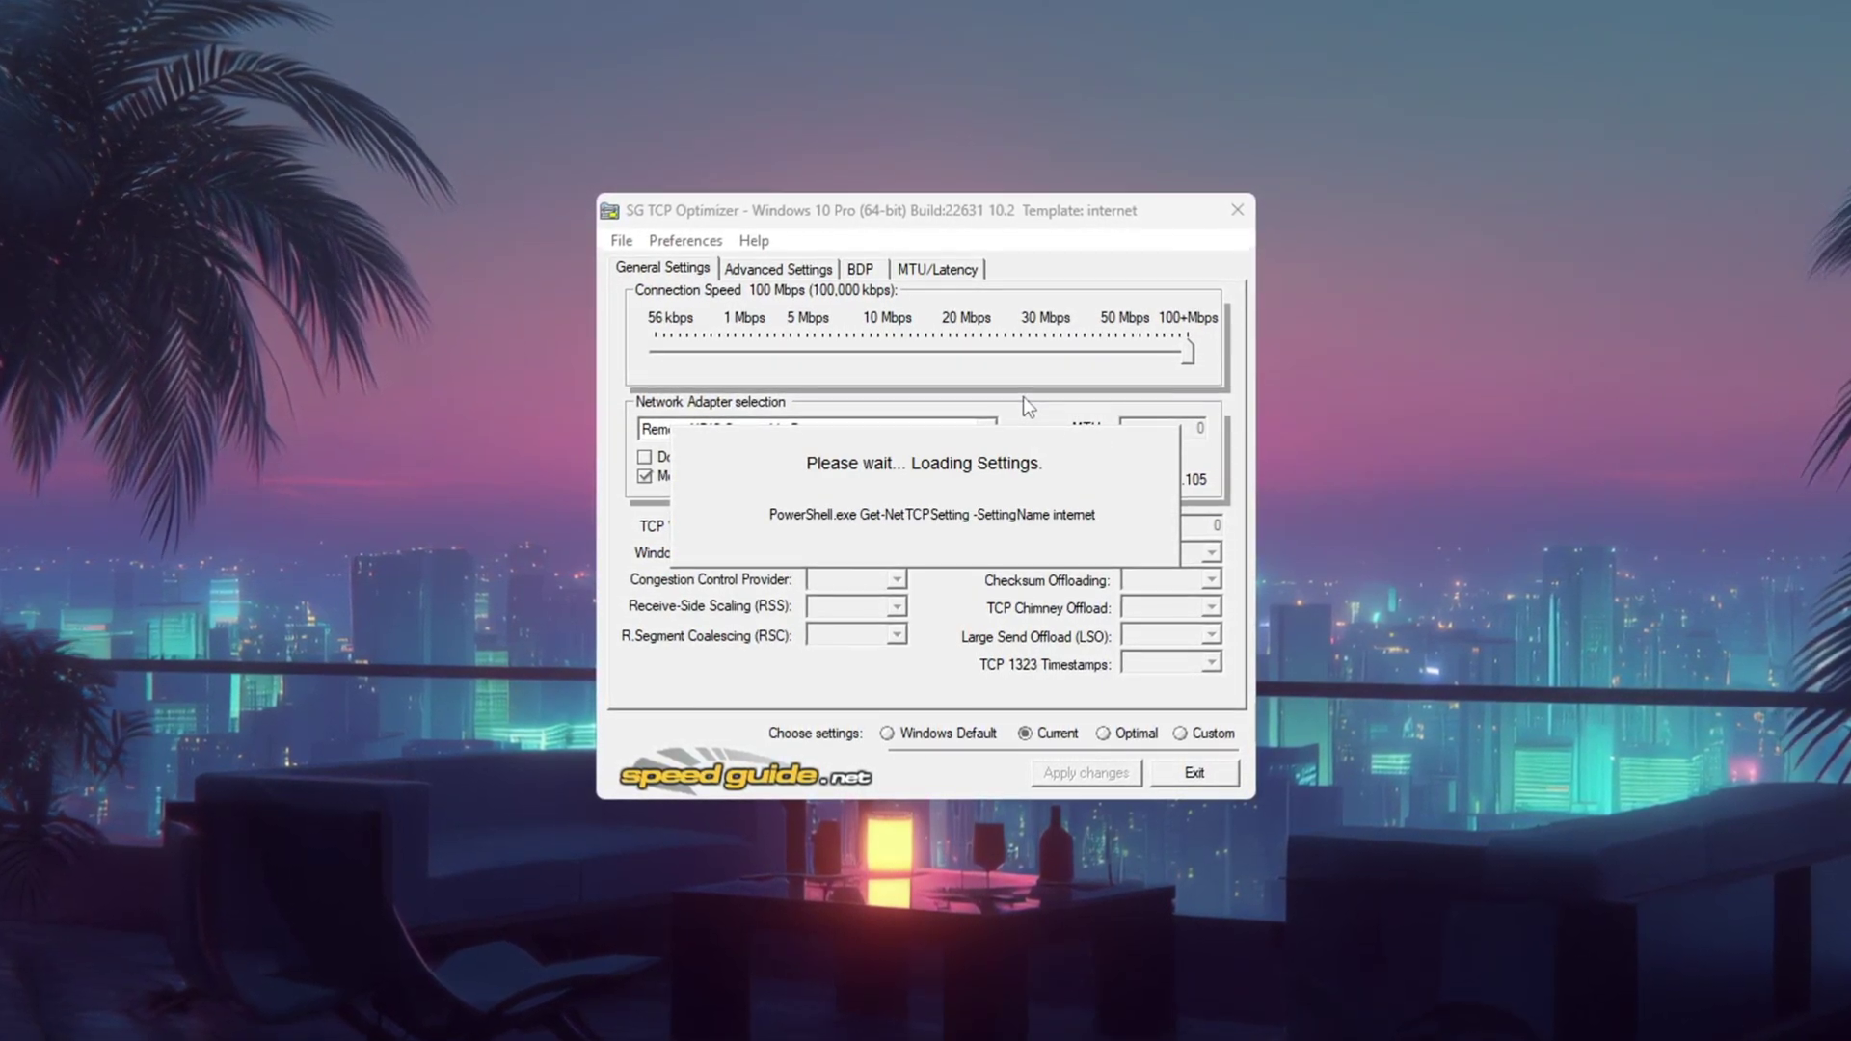
Select the Realtek PCIe GbE Family Controller, choose Custom, and set speed to 100+ Mbps
left_click(987, 430)
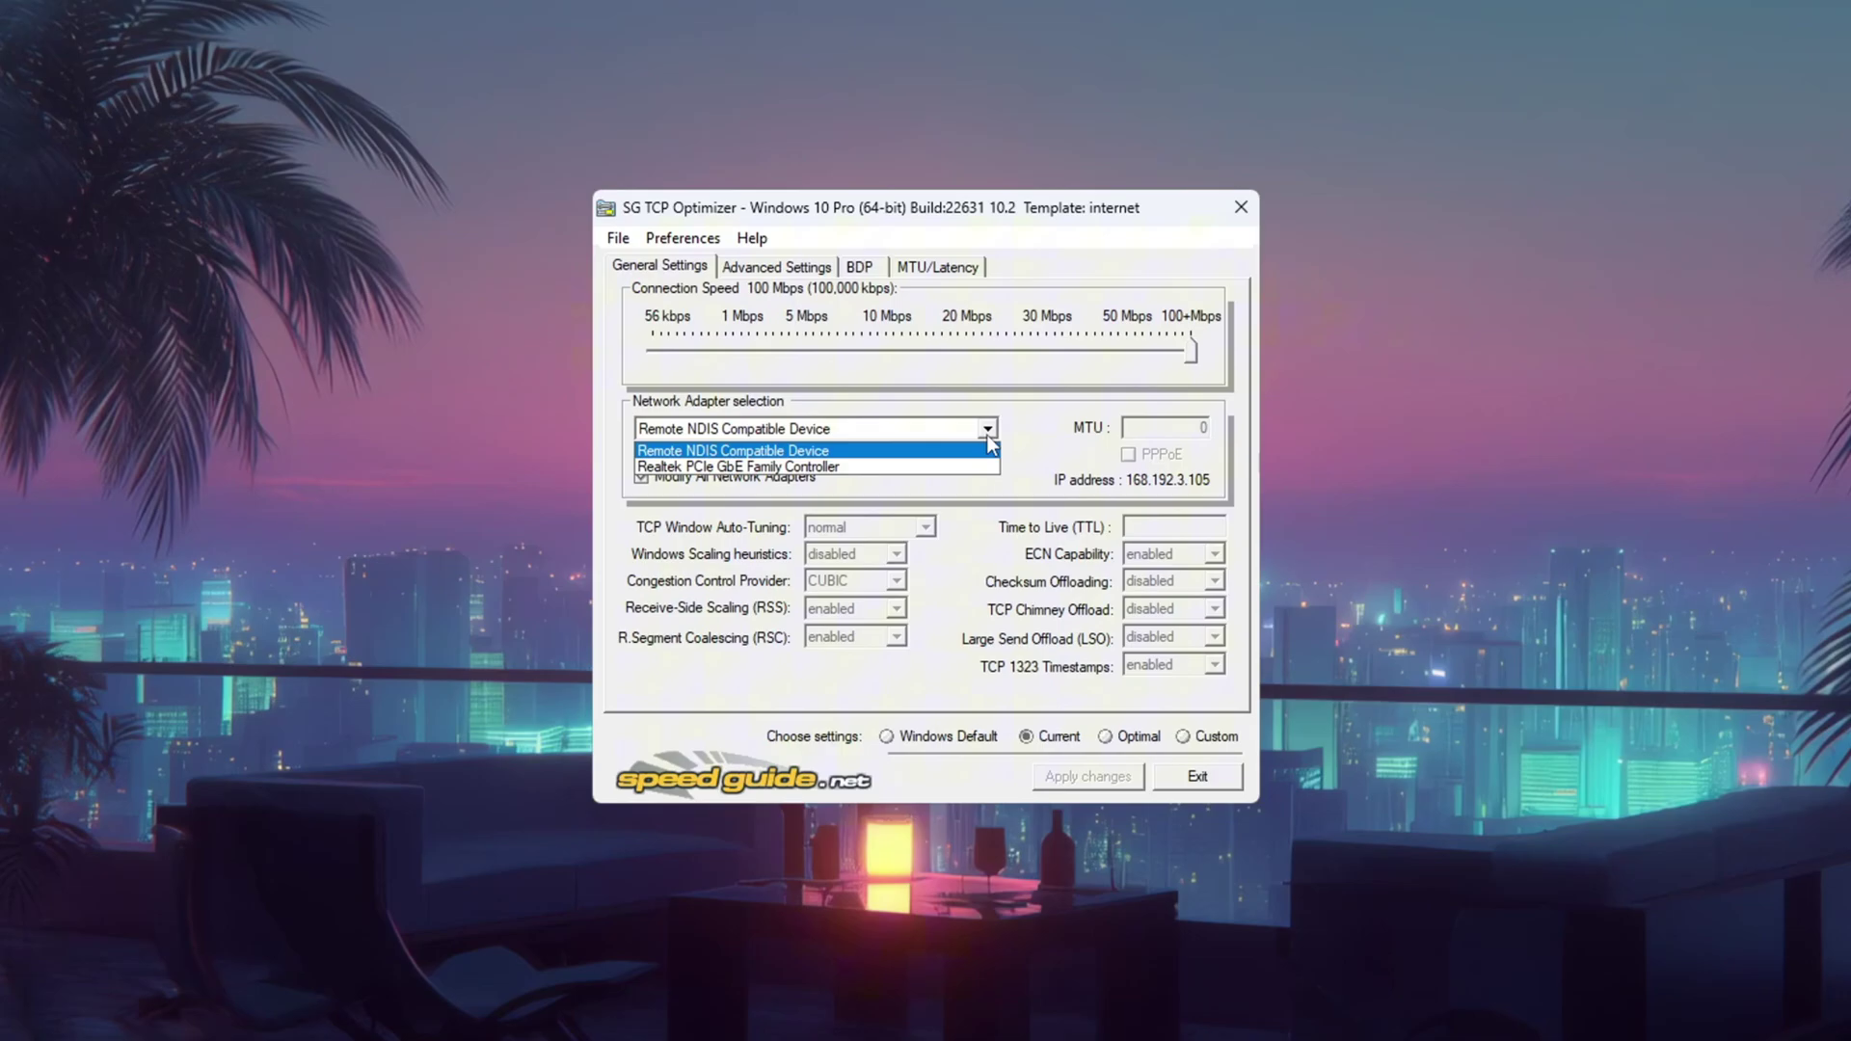
left_click(973, 469)
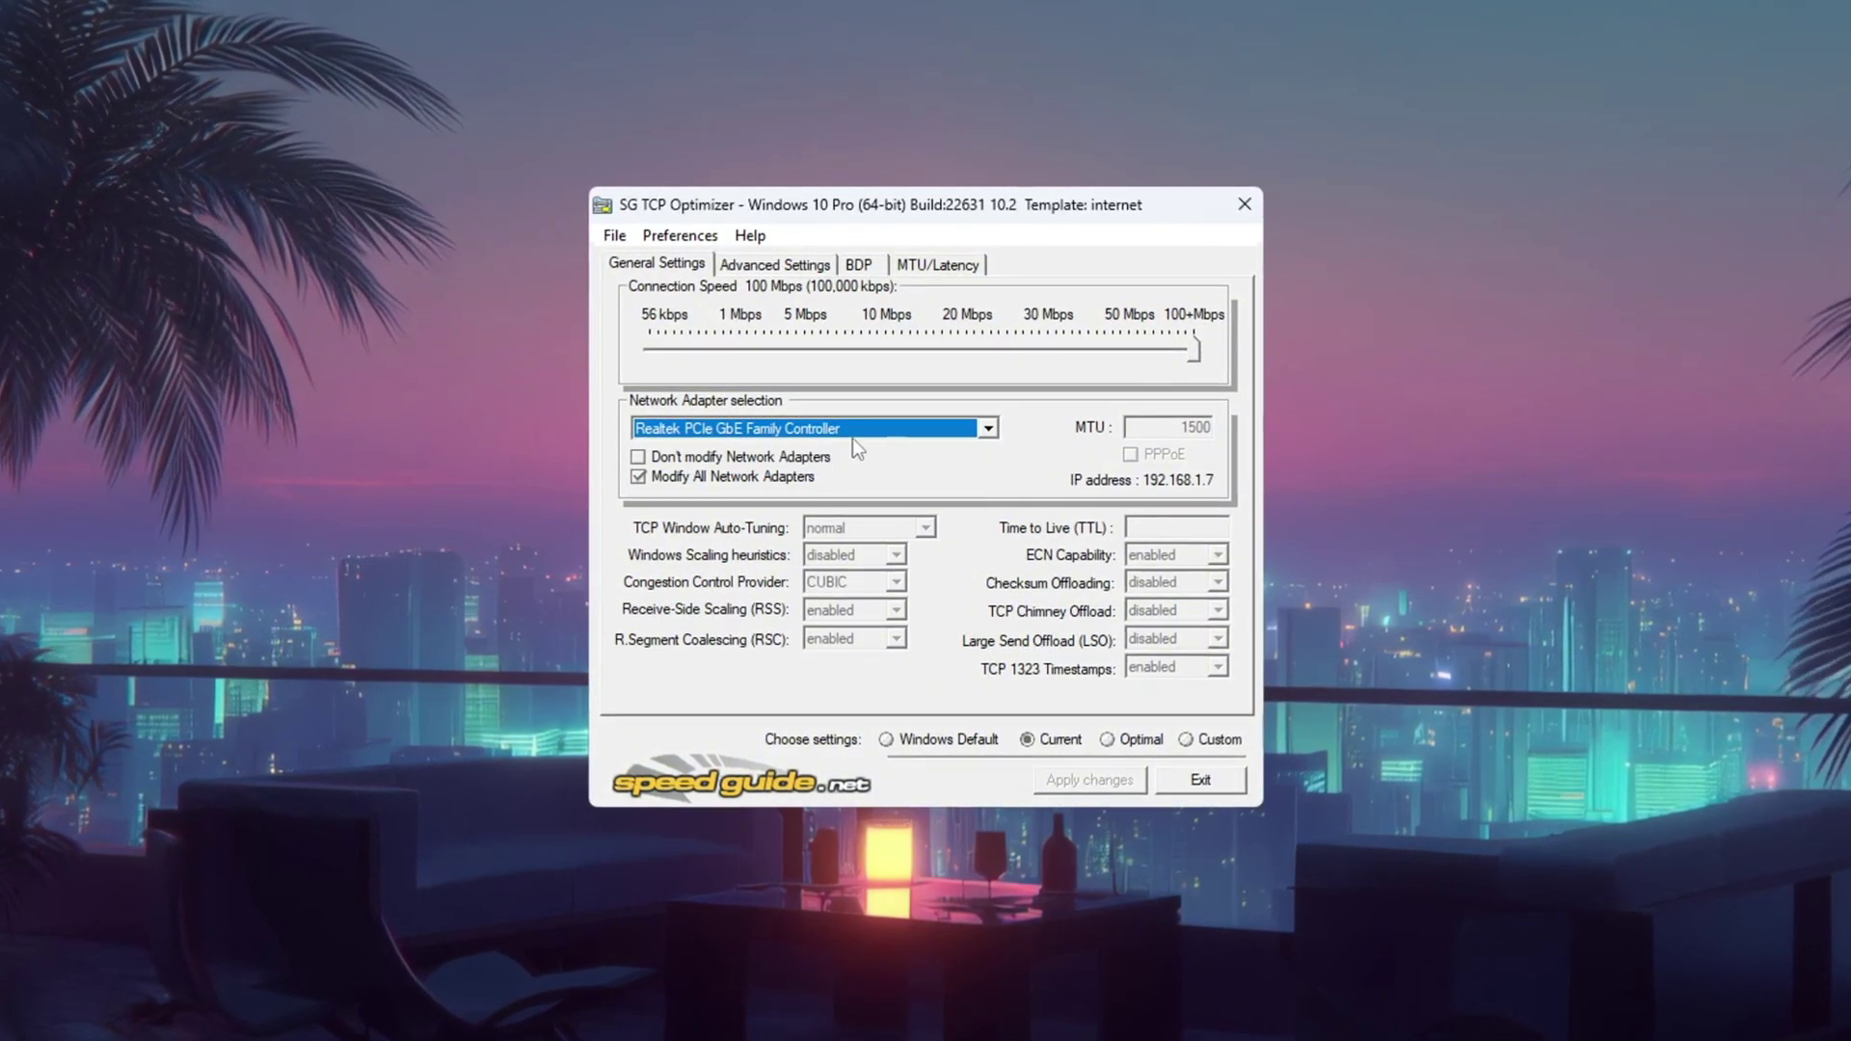
left_click(1192, 743)
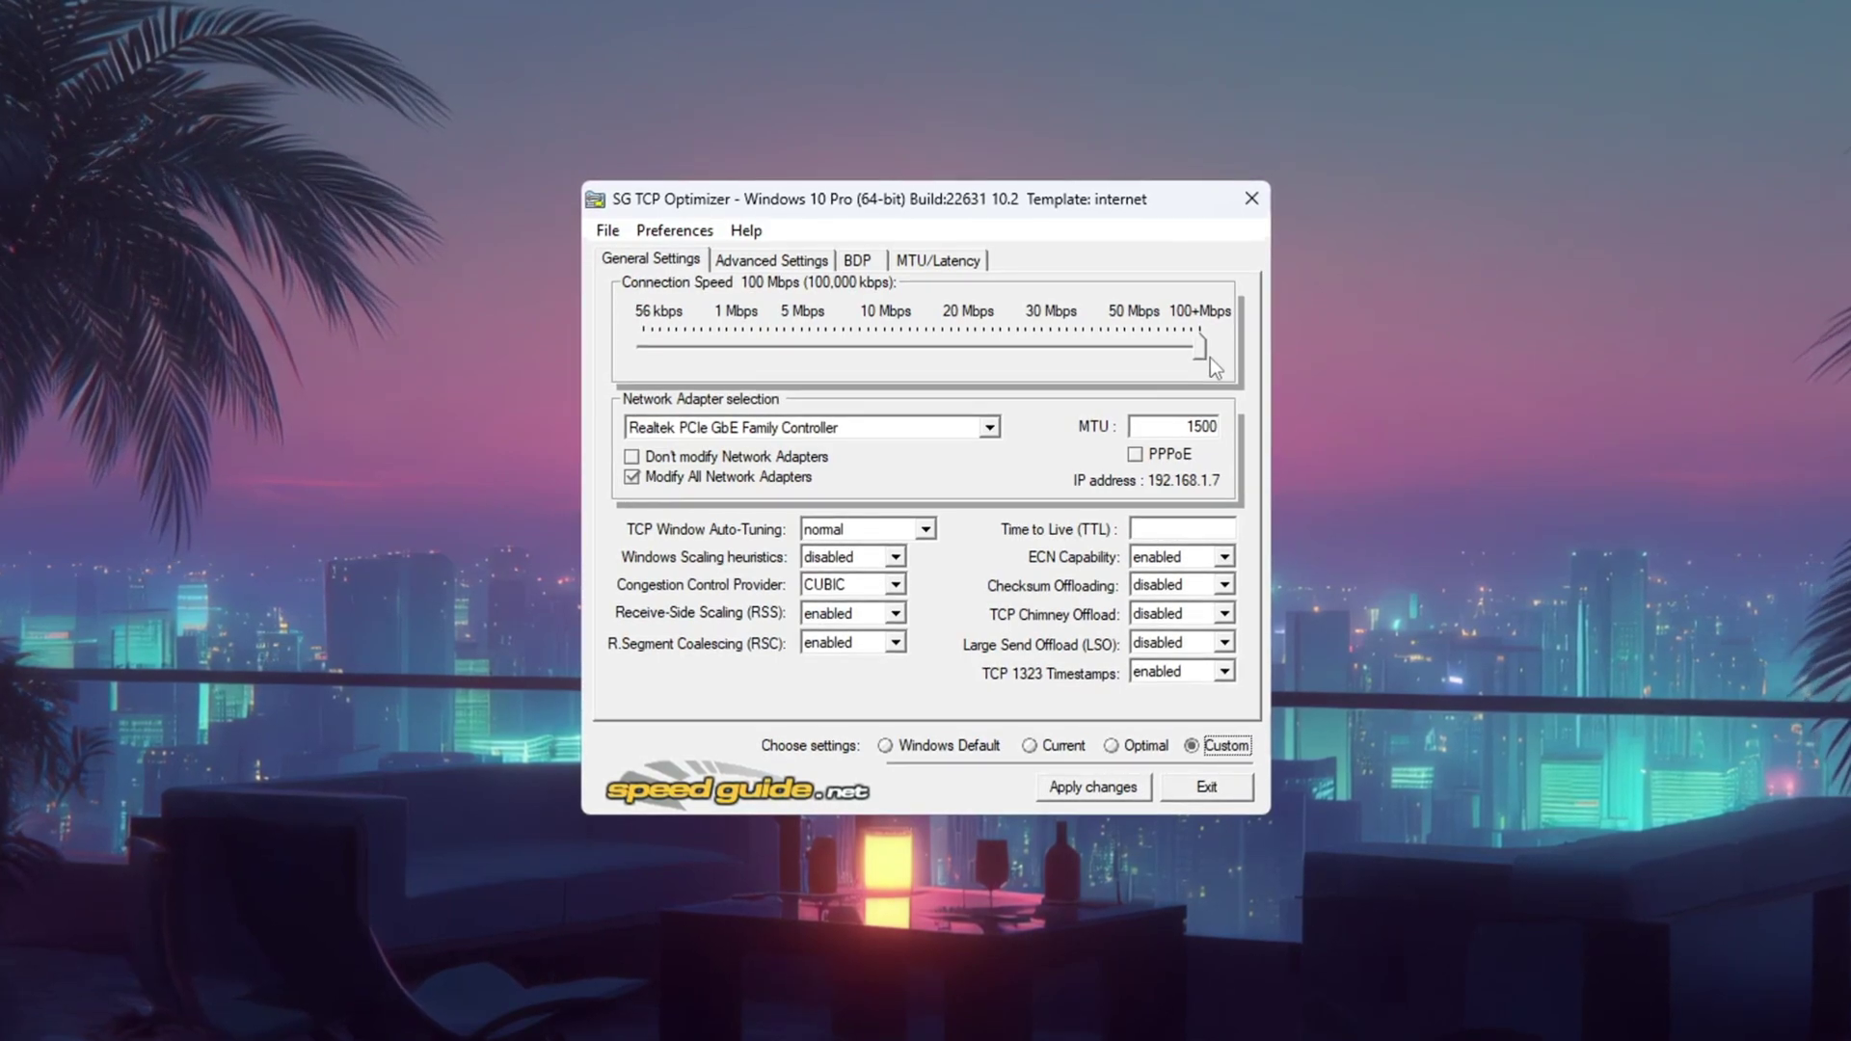
mouse_move(1210, 359)
left_mouse_down()
mouse_move(863, 351)
mouse_move(1222, 362)
left_mouse_up()
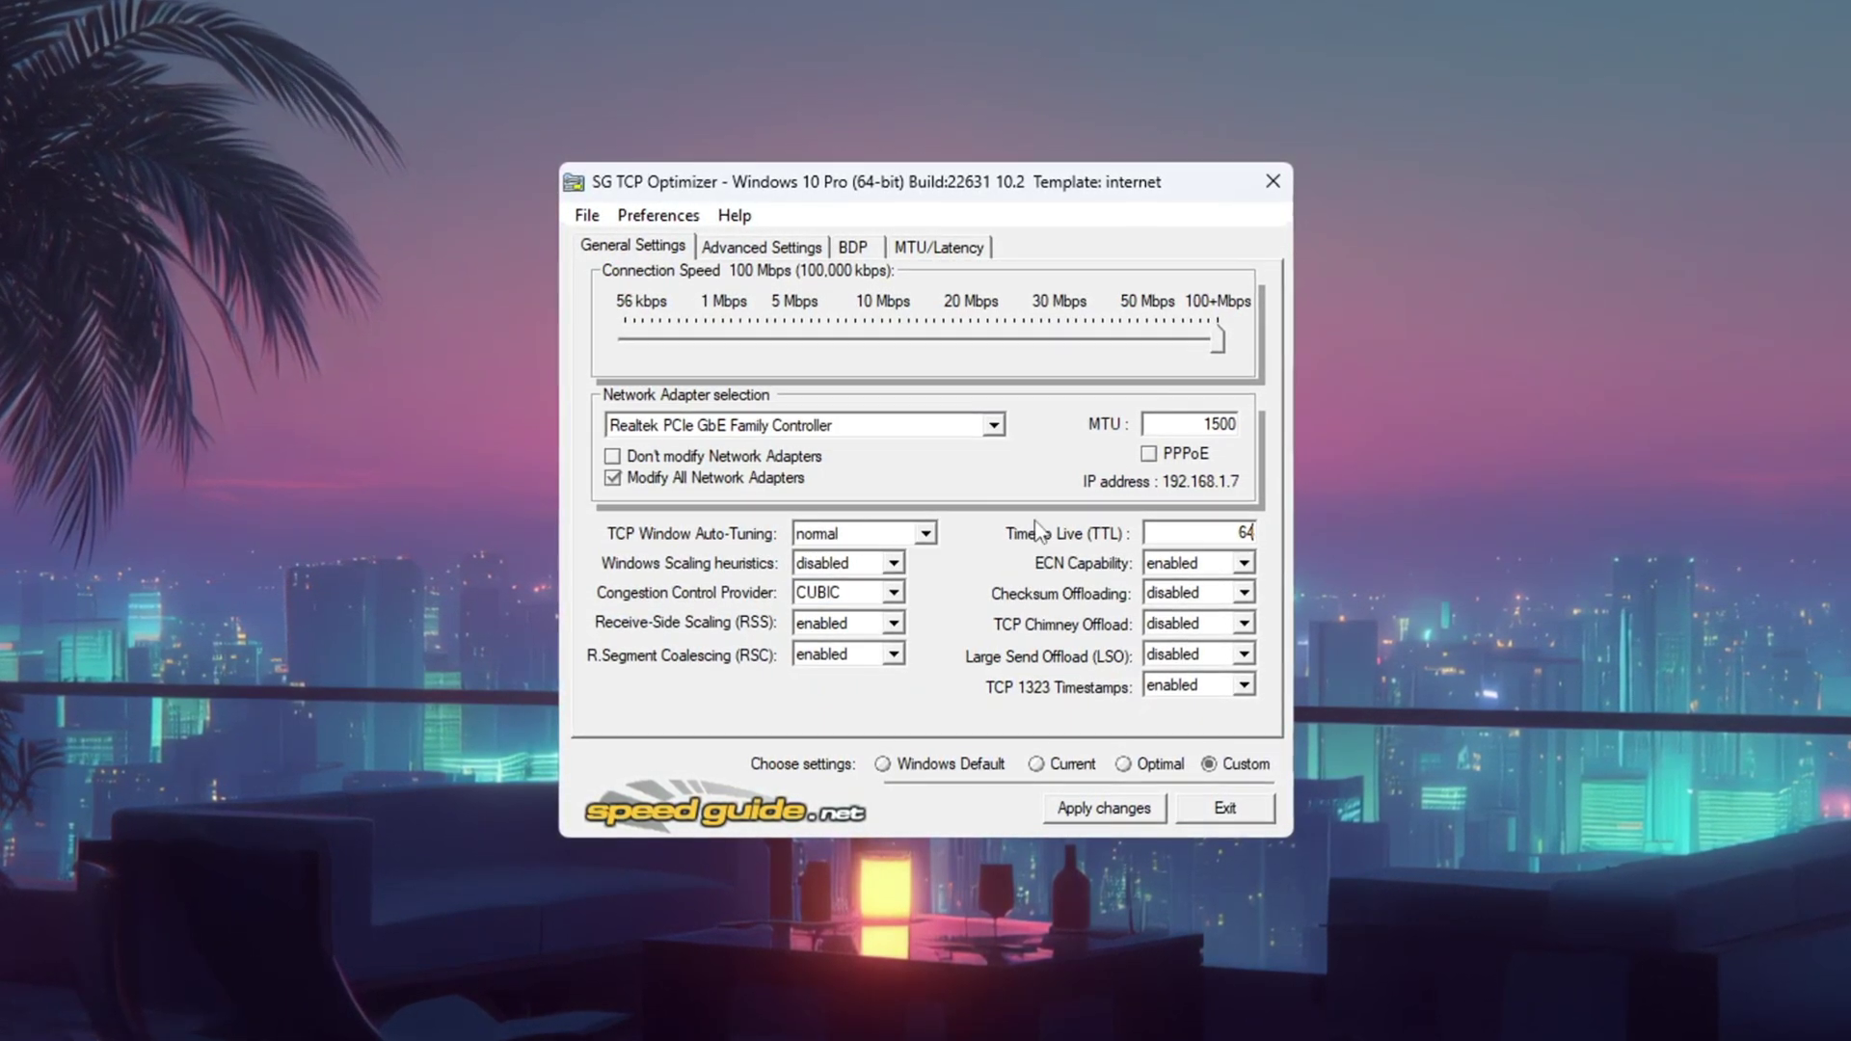
Review General Settings: Chimney Offload and Large Send Offload disabled, 1323 Timestamps enabled
left_click(1166, 569)
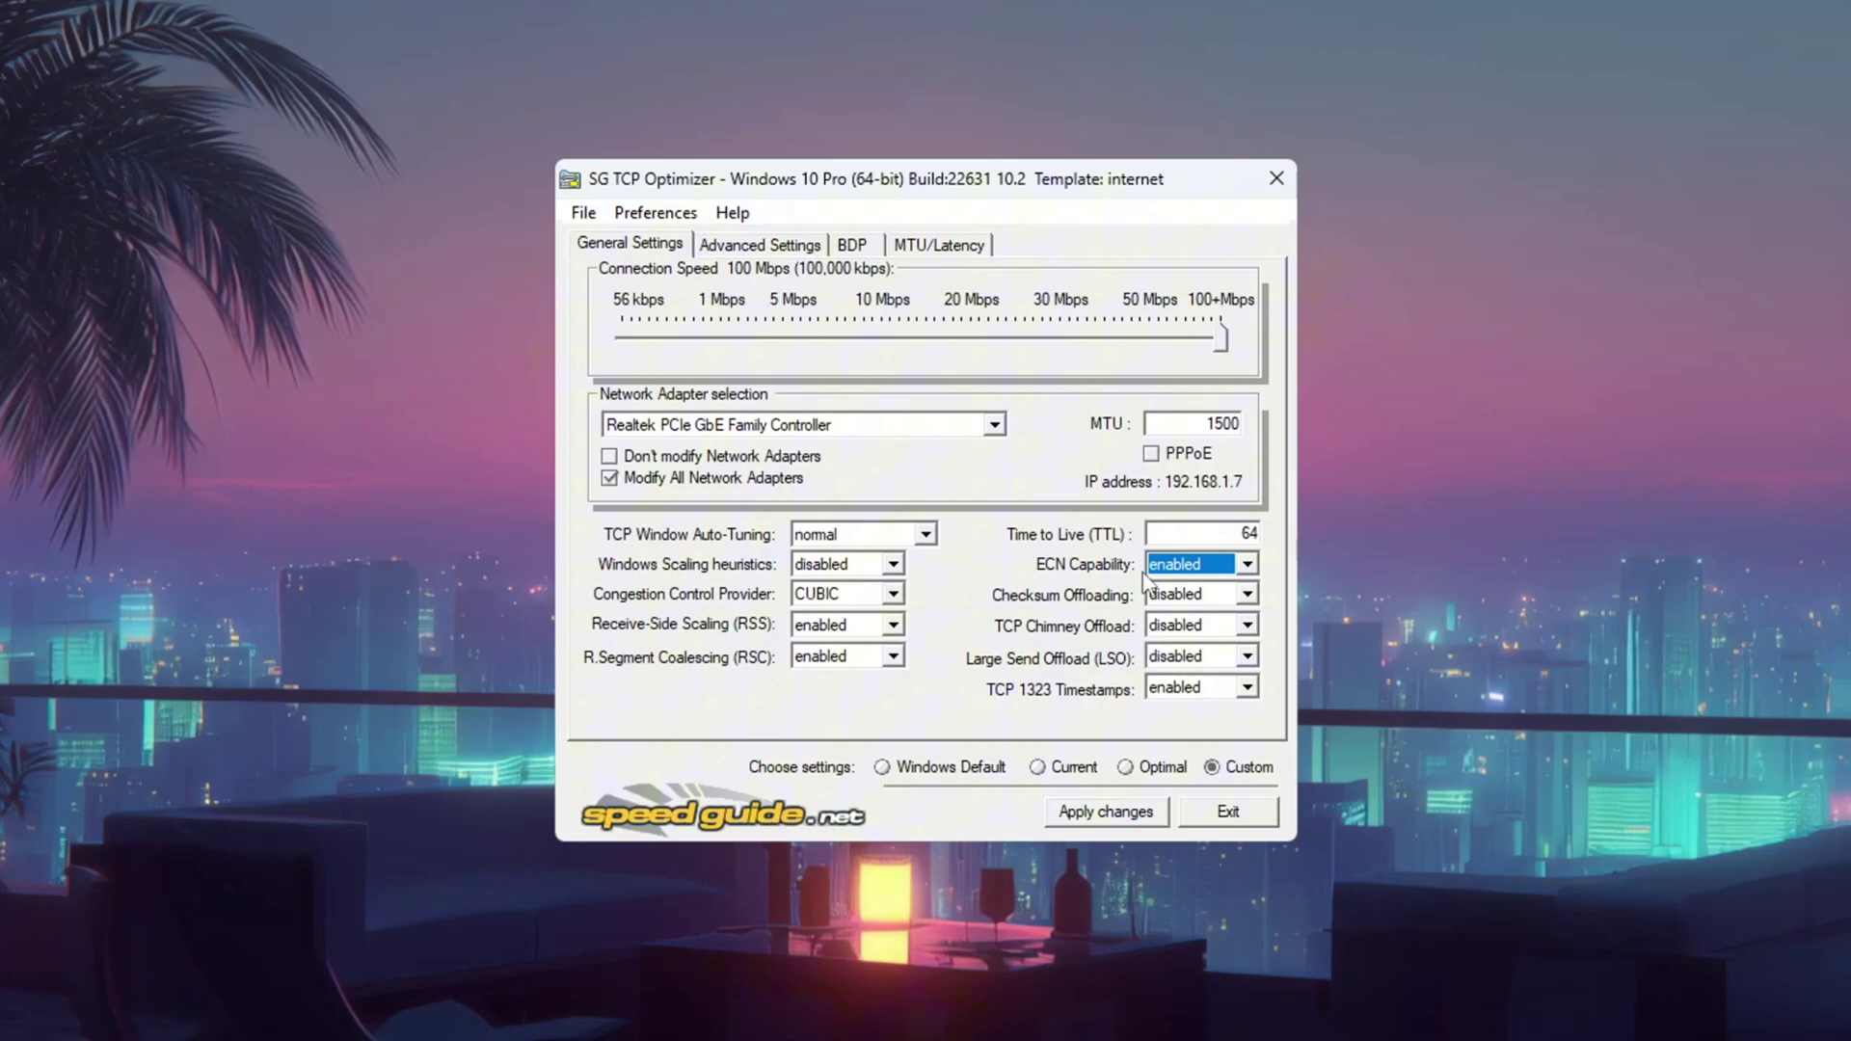
left_click(1207, 598)
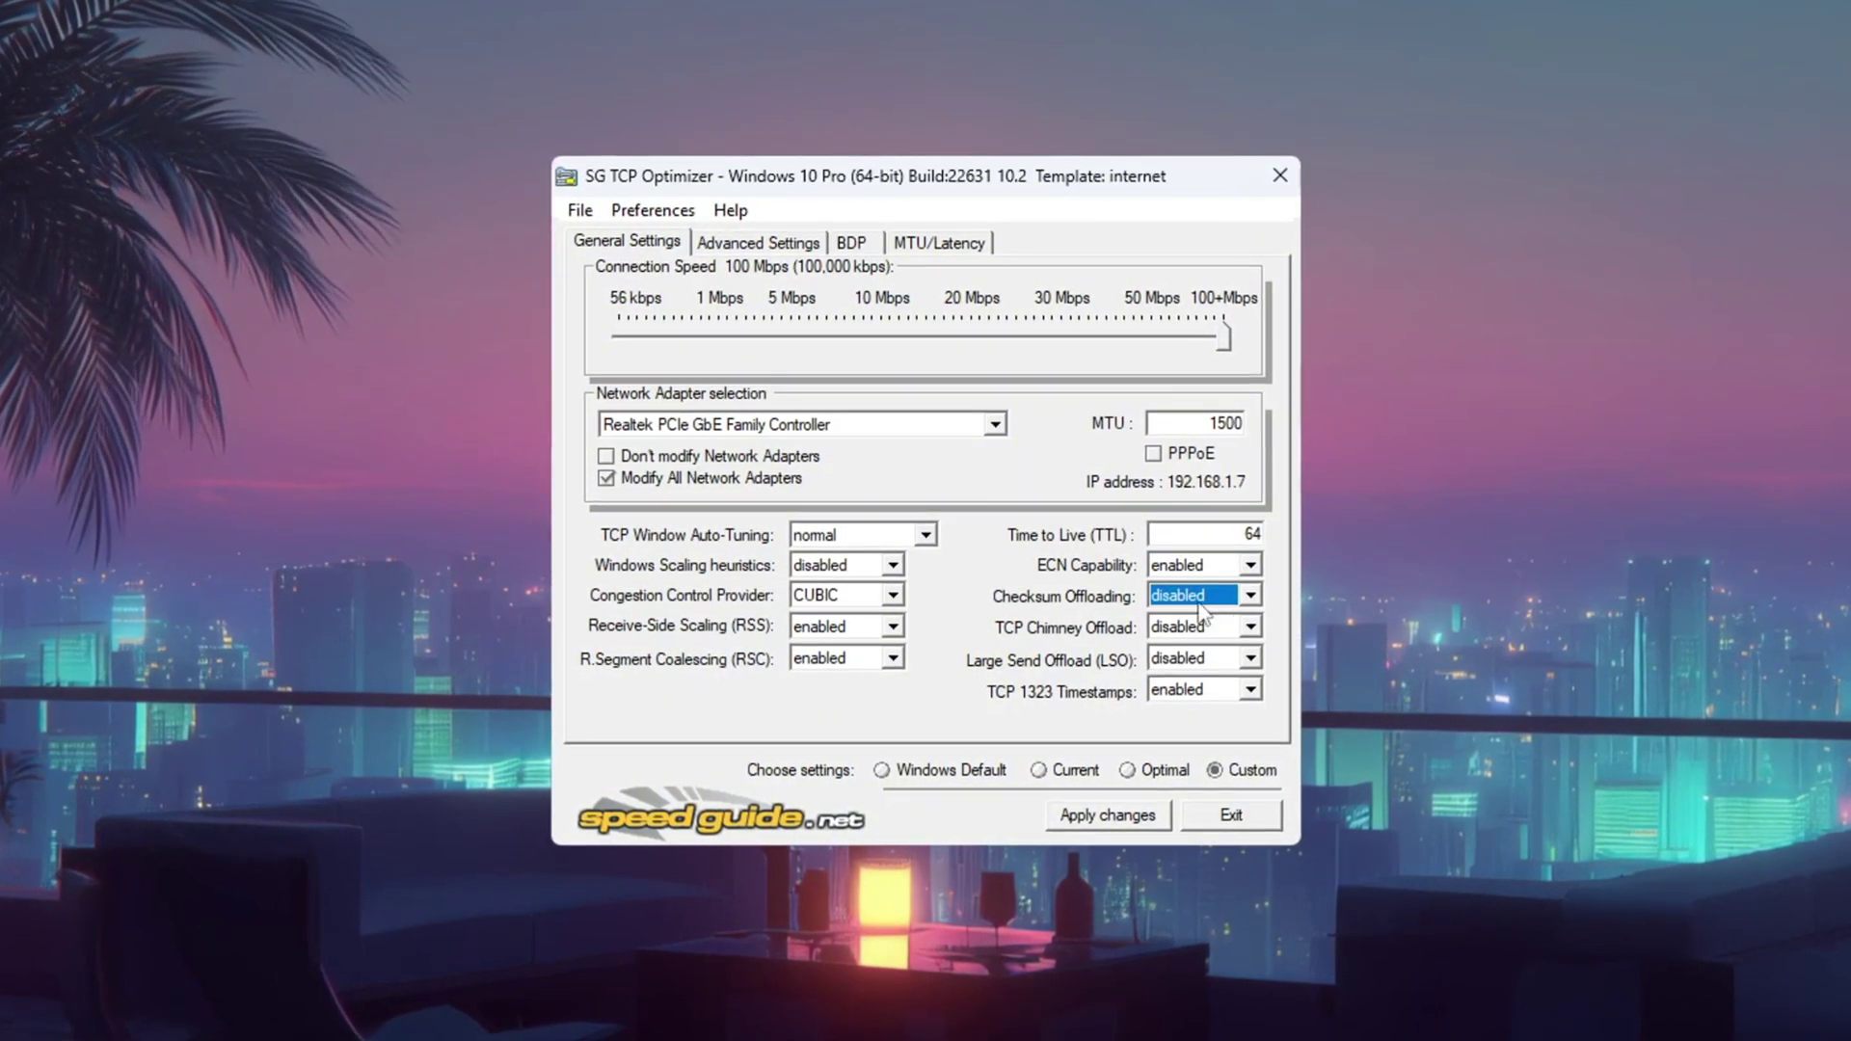
left_click(1193, 632)
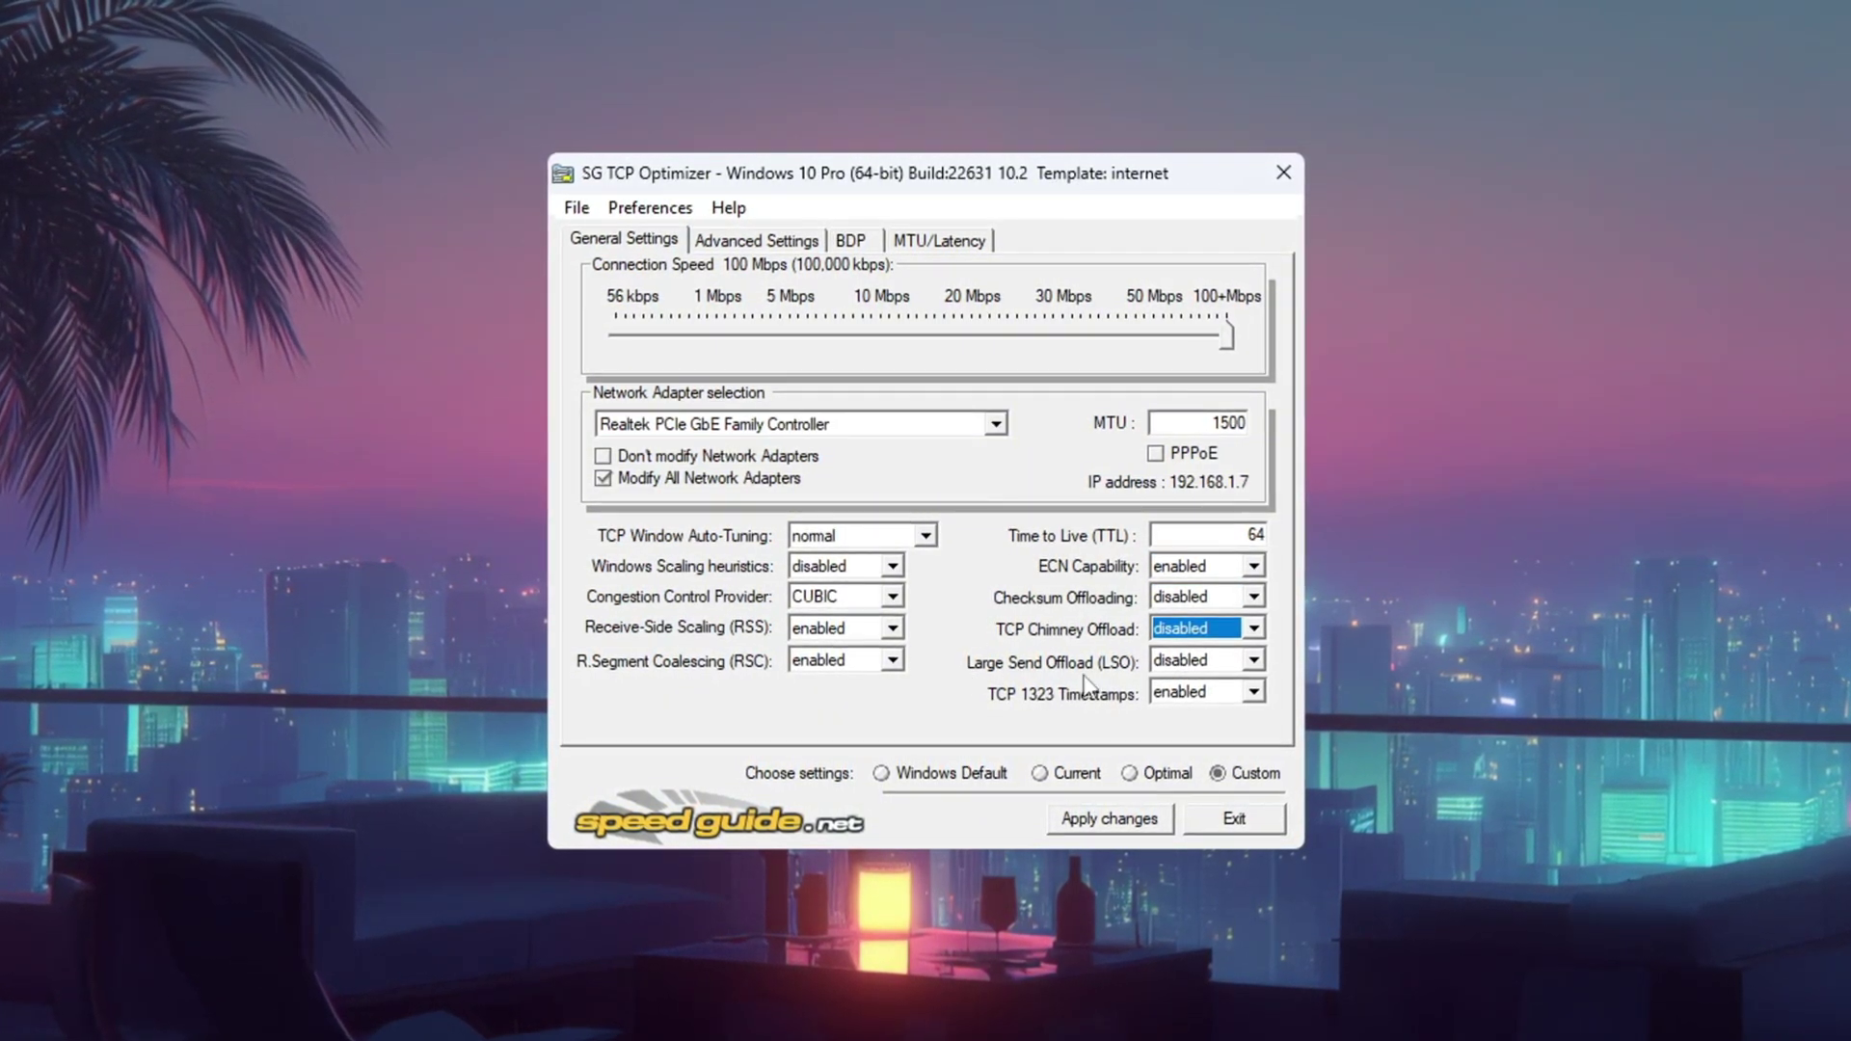
left_click(1167, 663)
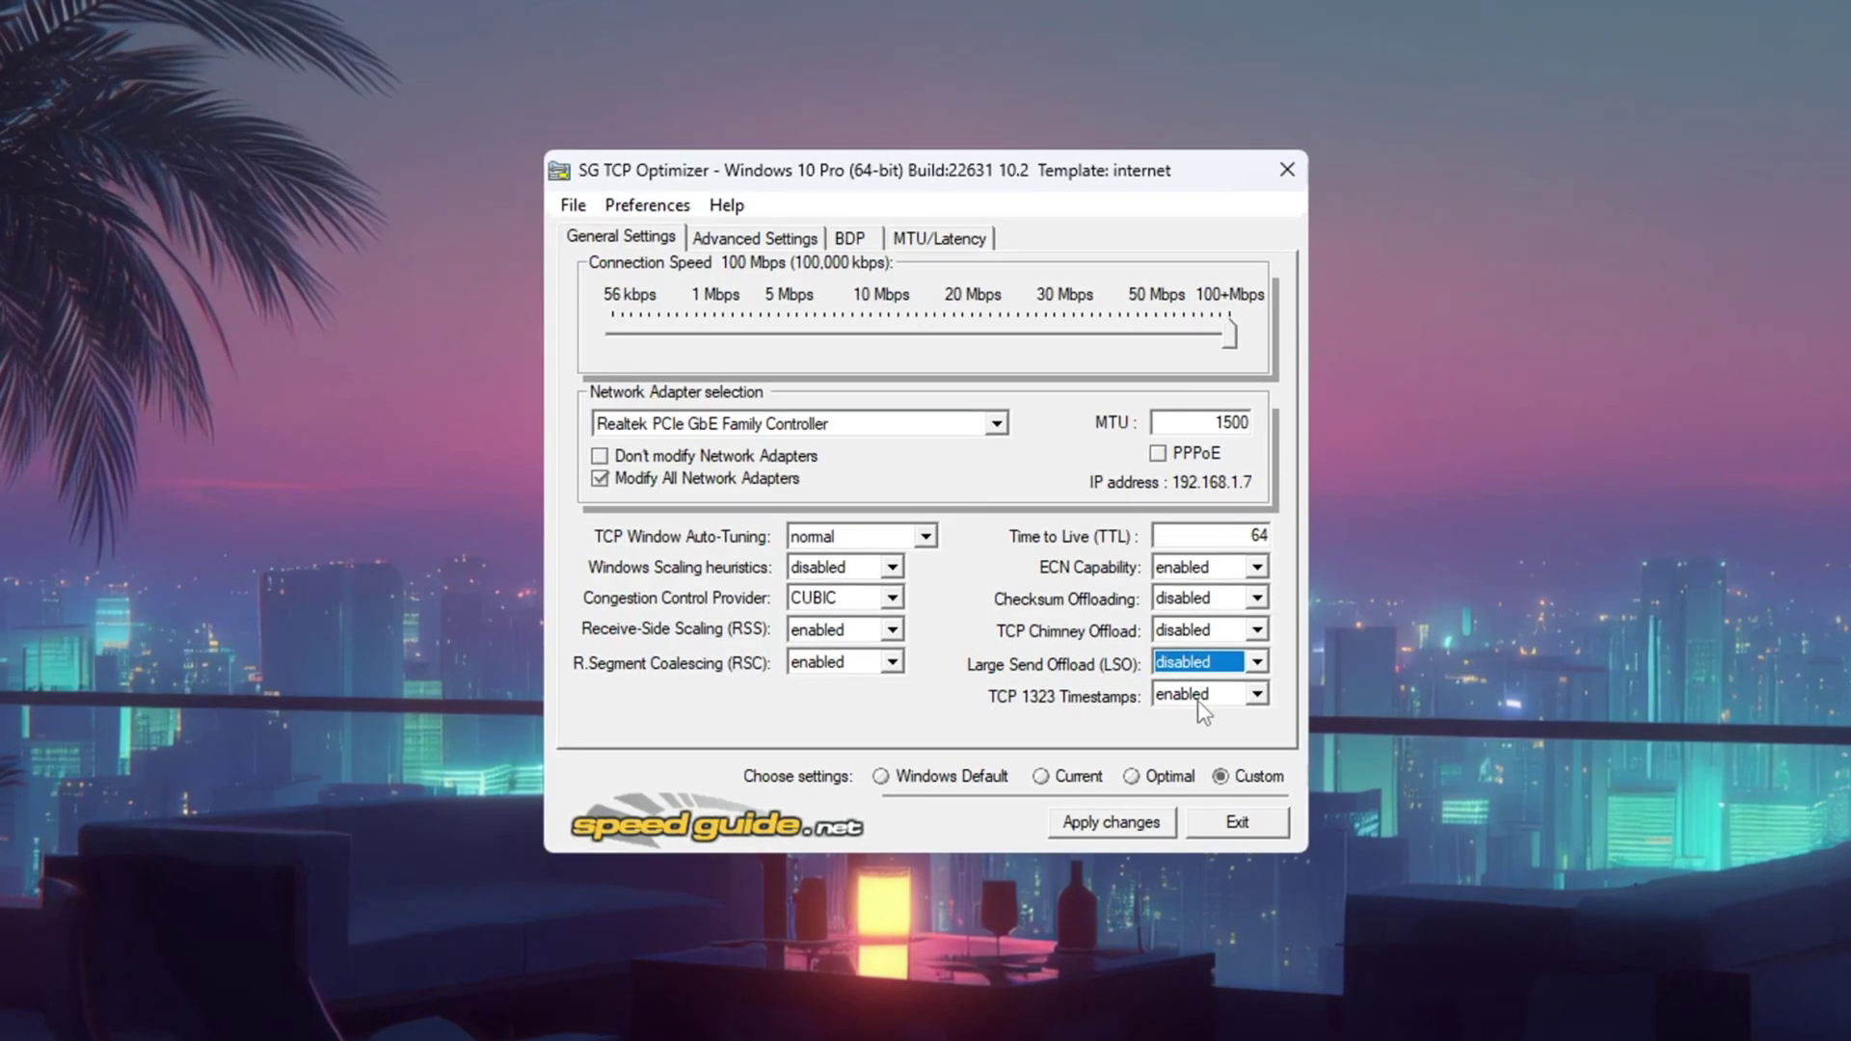
left_click(1199, 702)
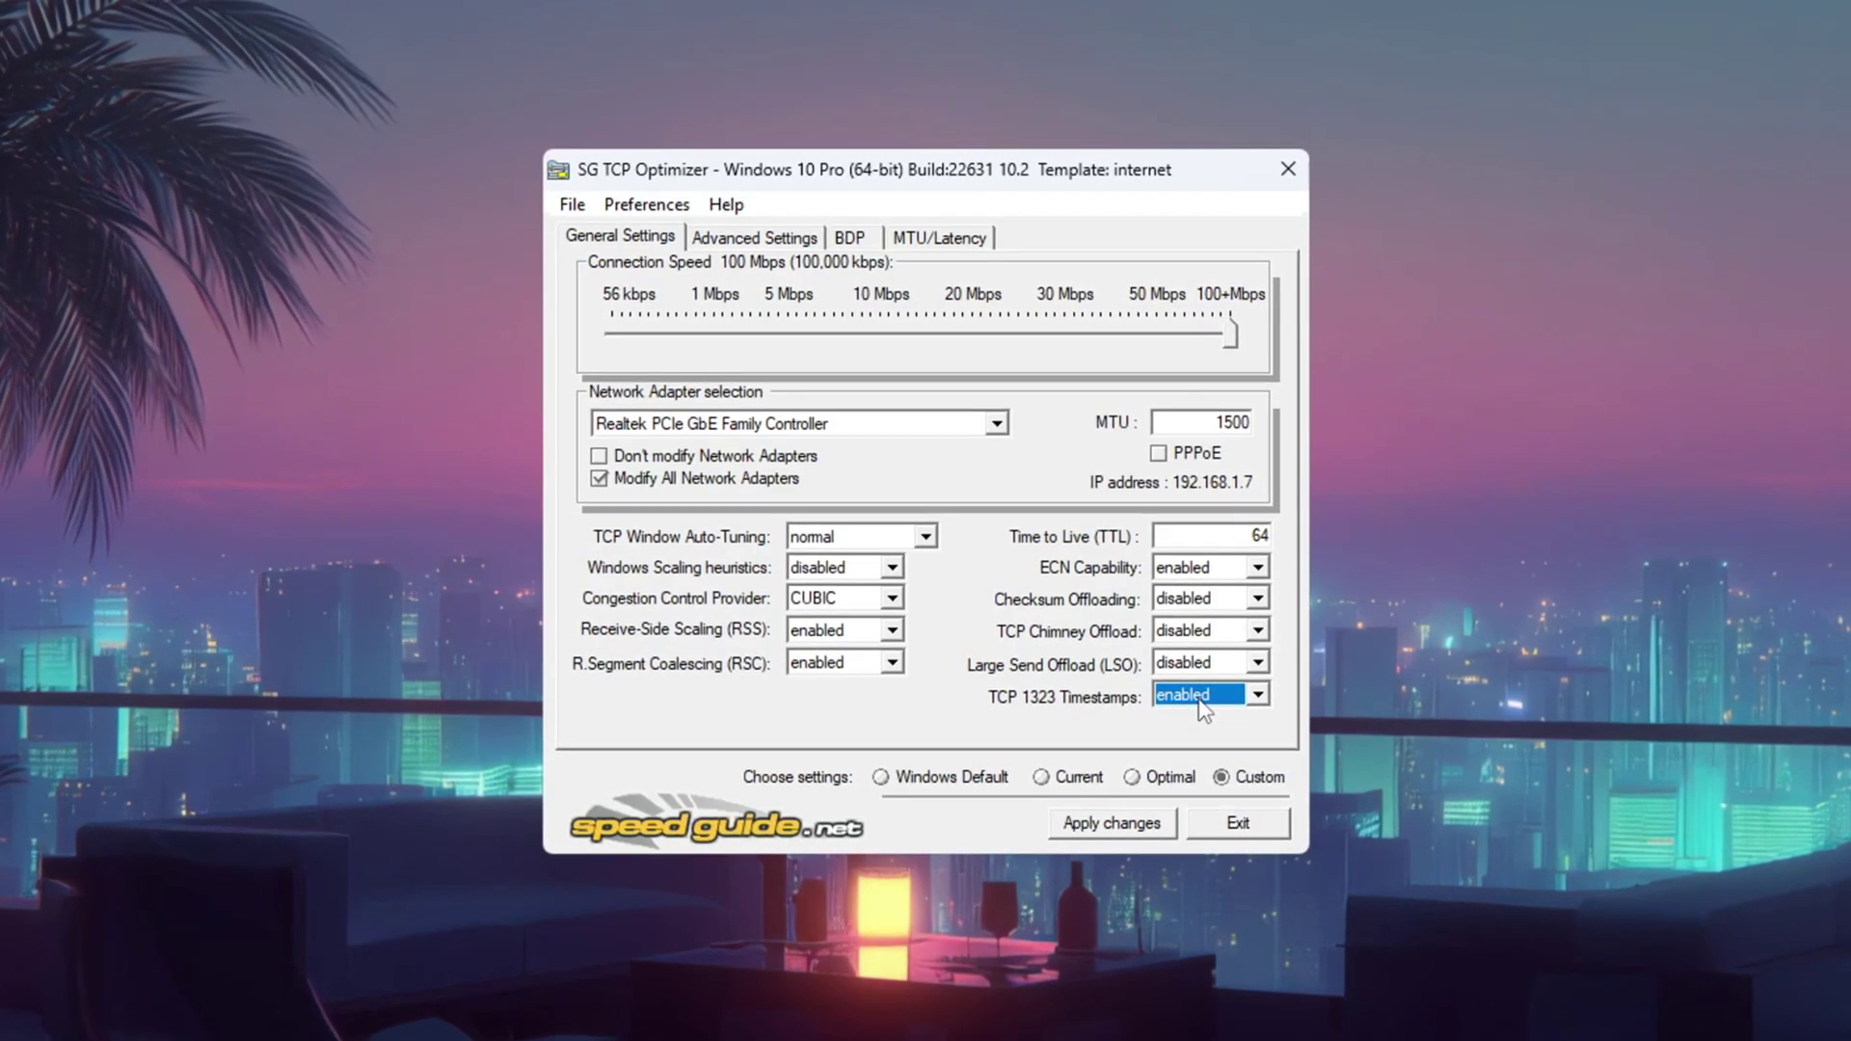
In Advanced Settings, review the priority fields and keep NetworkThrottlingIndex at disabled: ffffffff
left_click(771, 237)
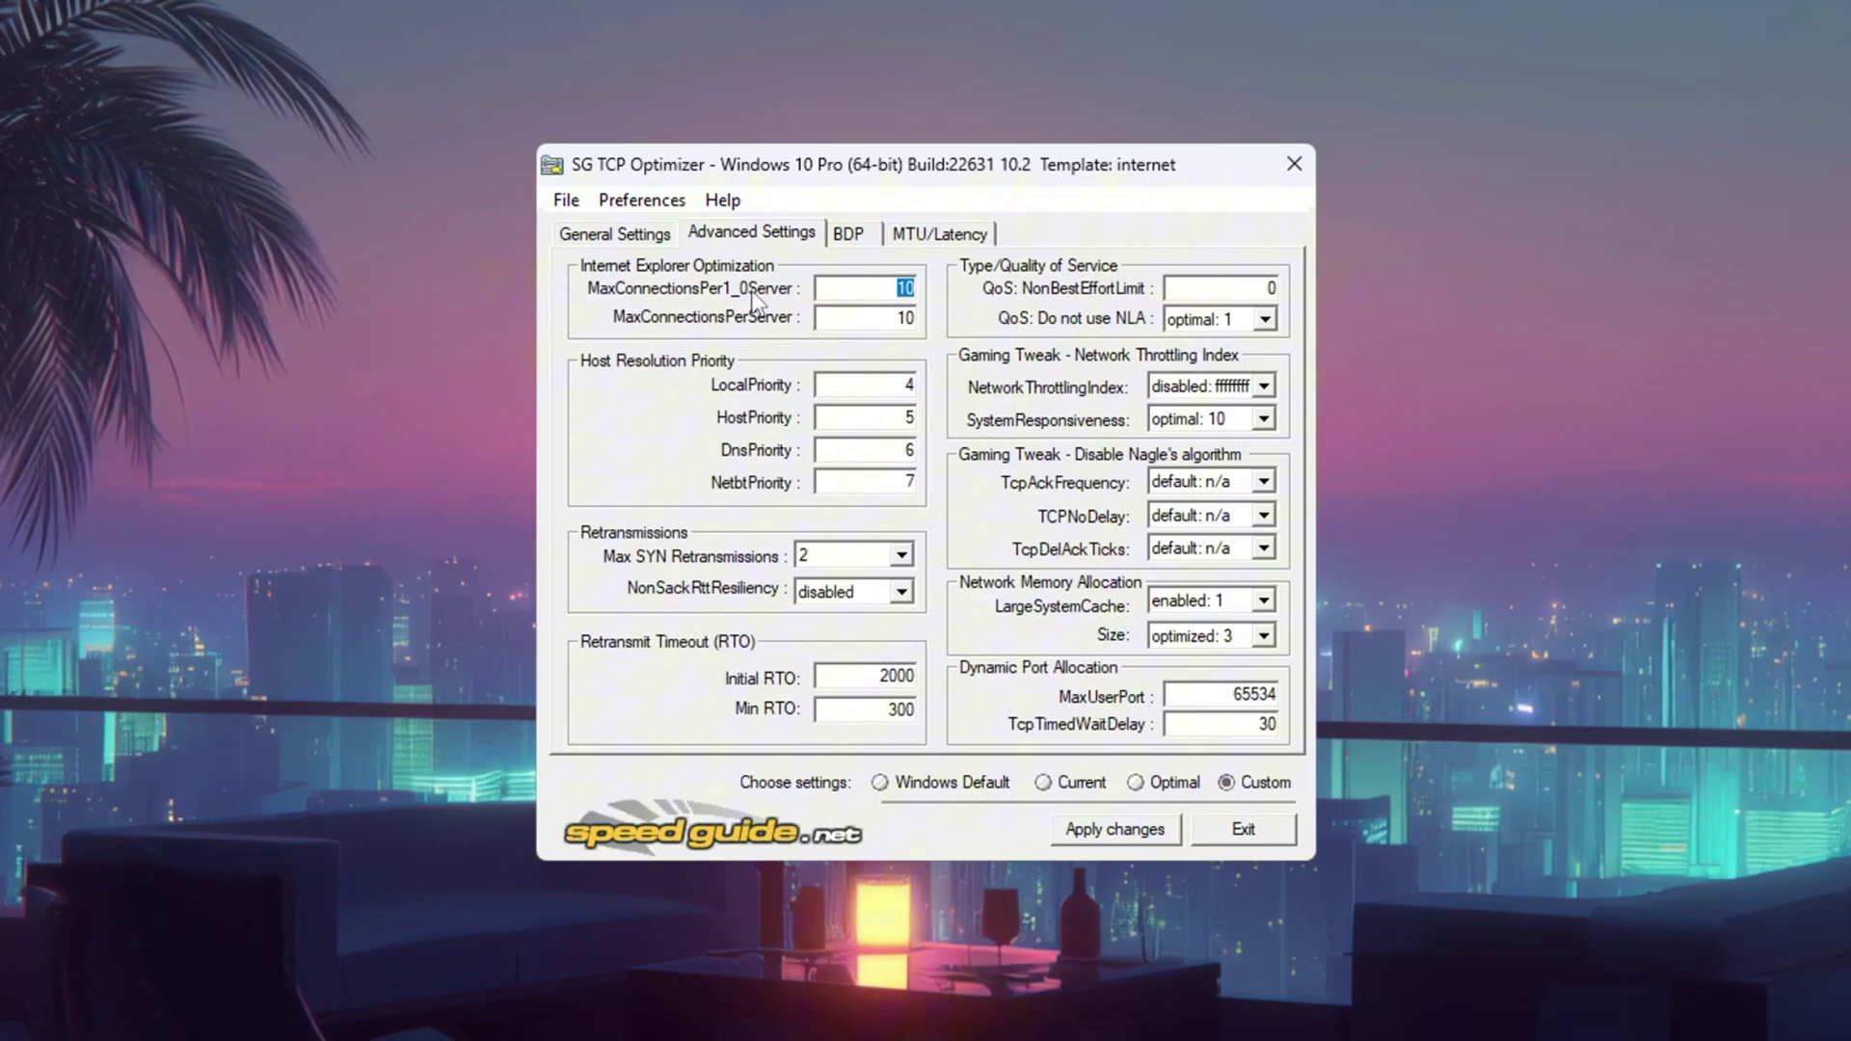
key("Tab")
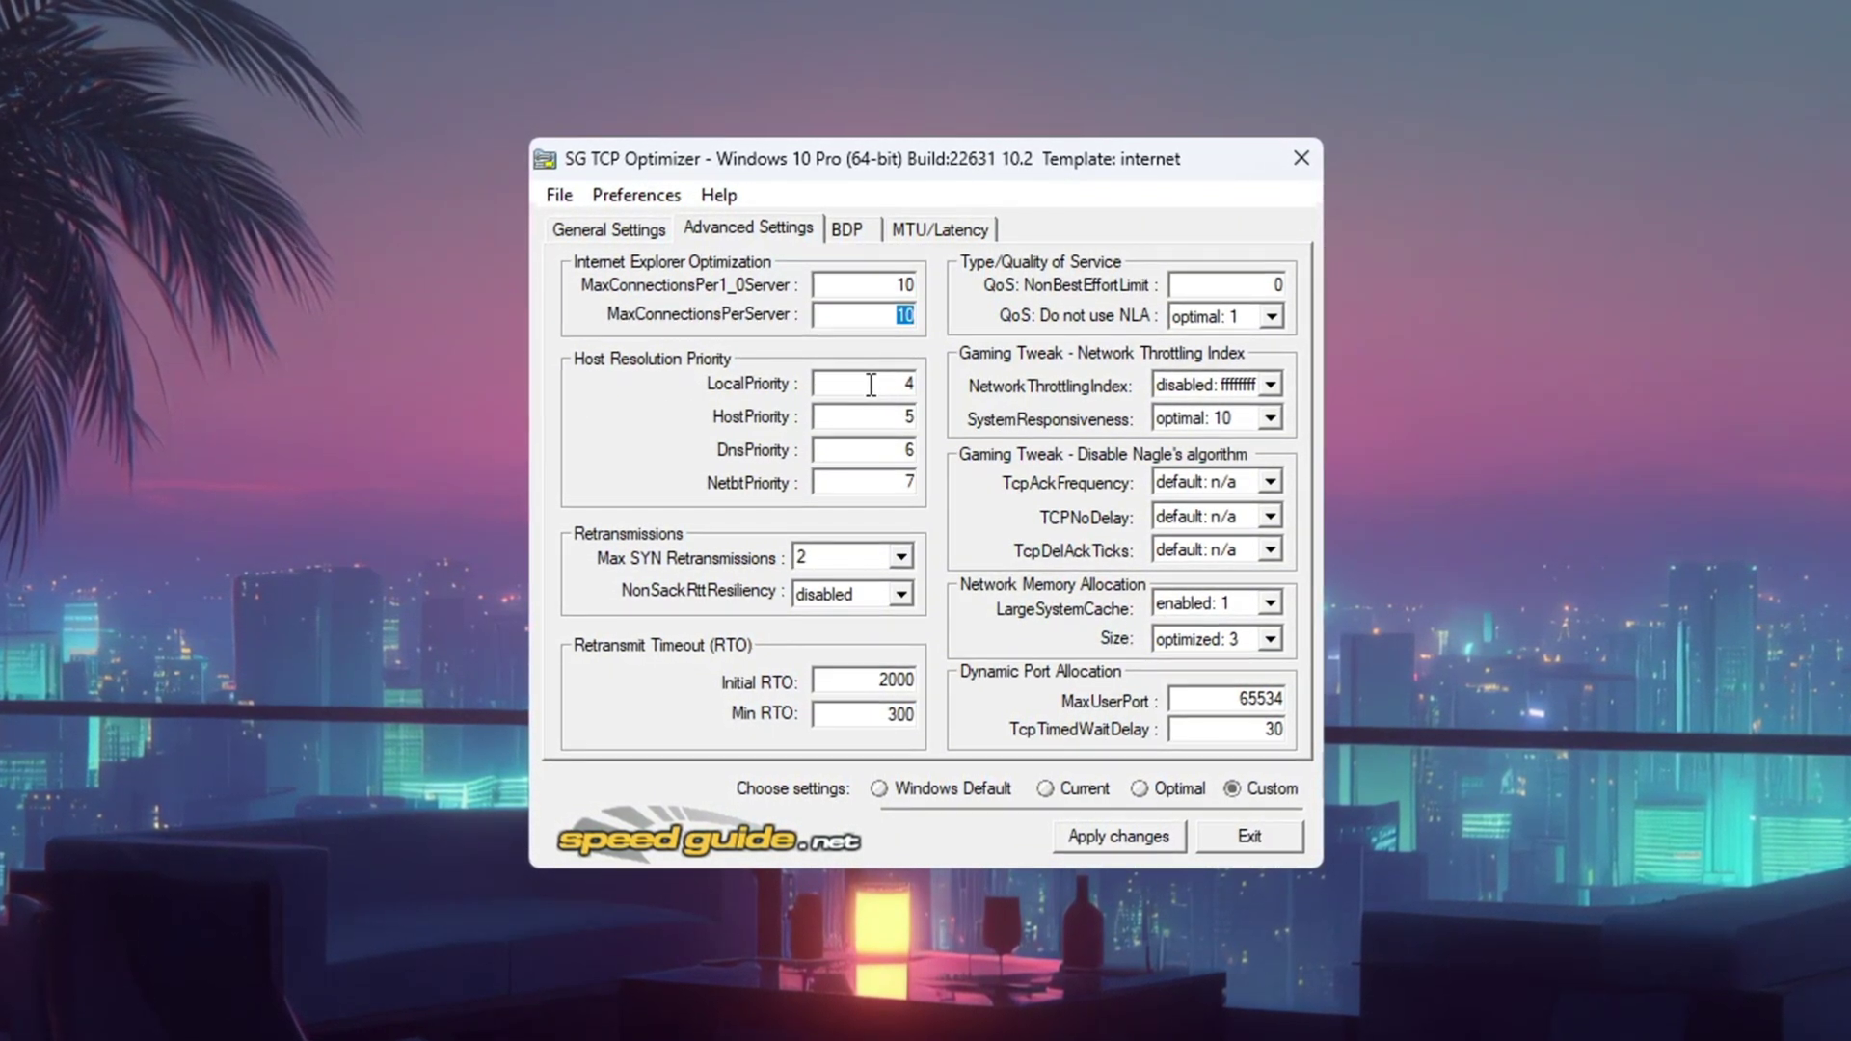
key("Tab")
key("Tab")
key("Tab")
key("Tab")
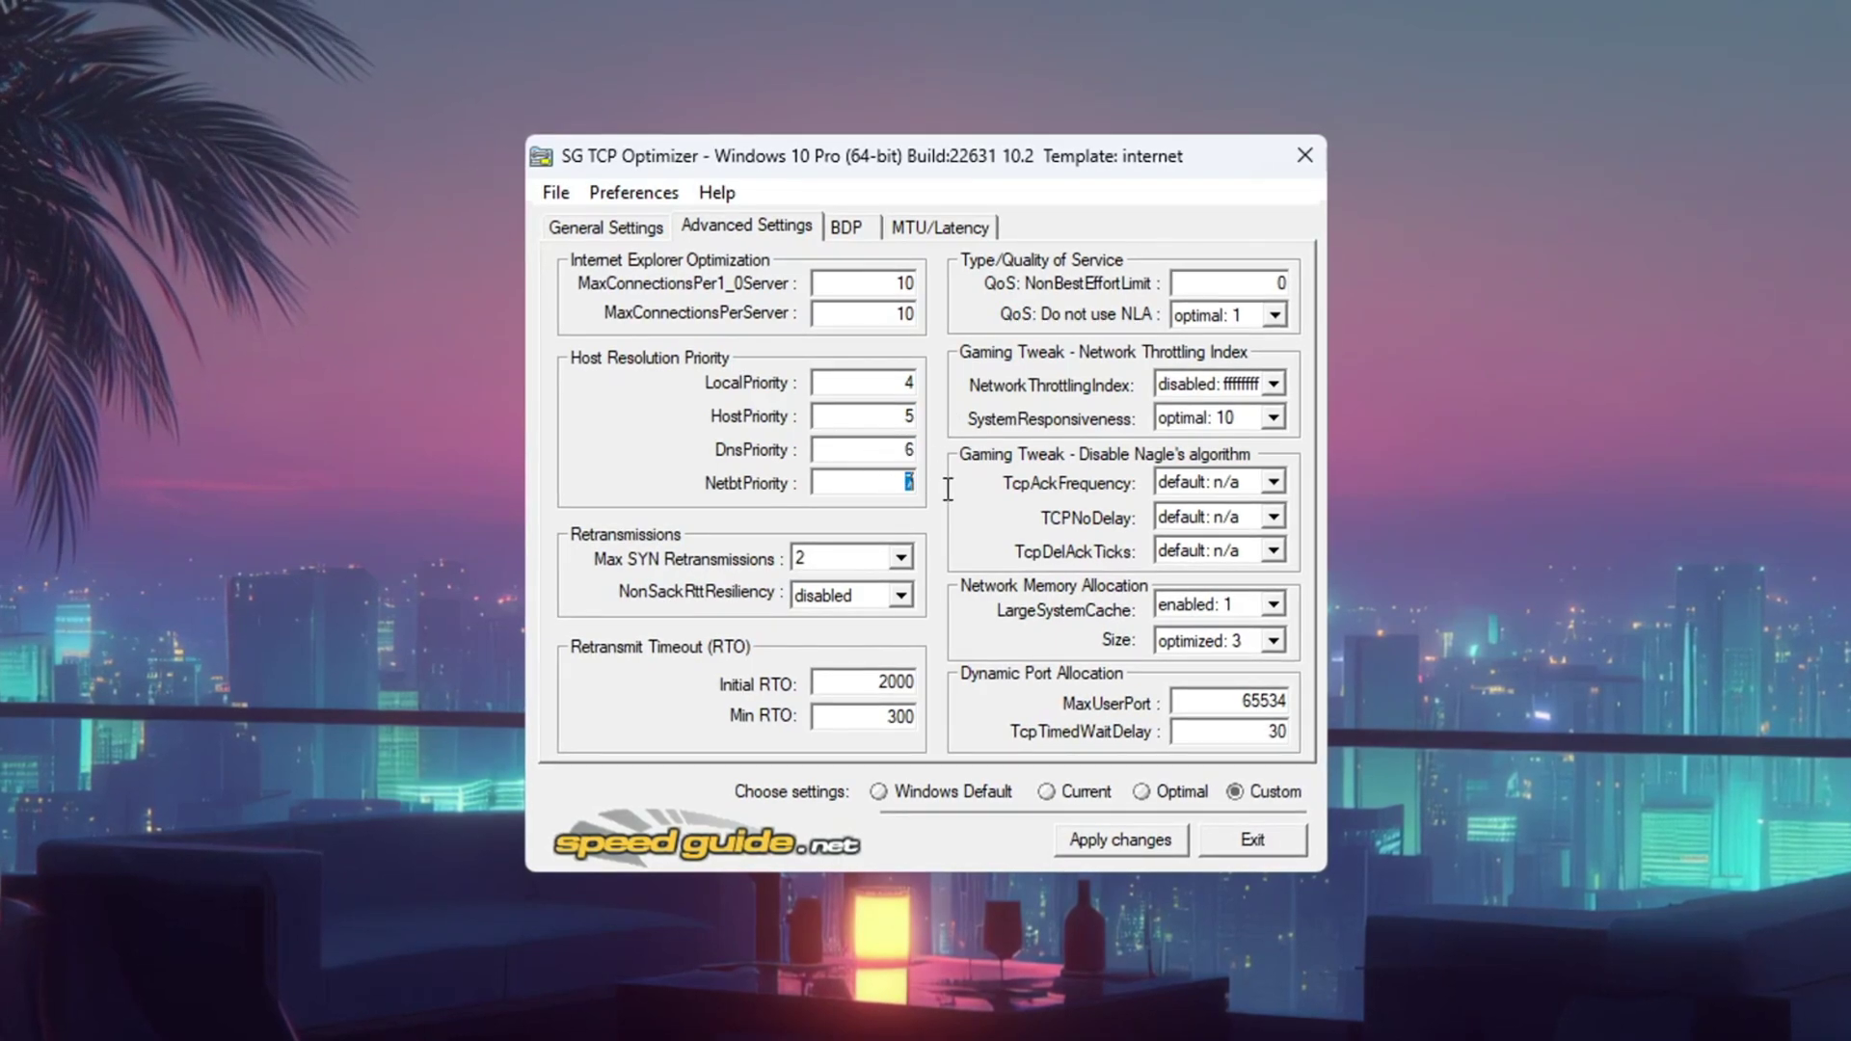
key("Tab")
key("Tab")
key("Tab")
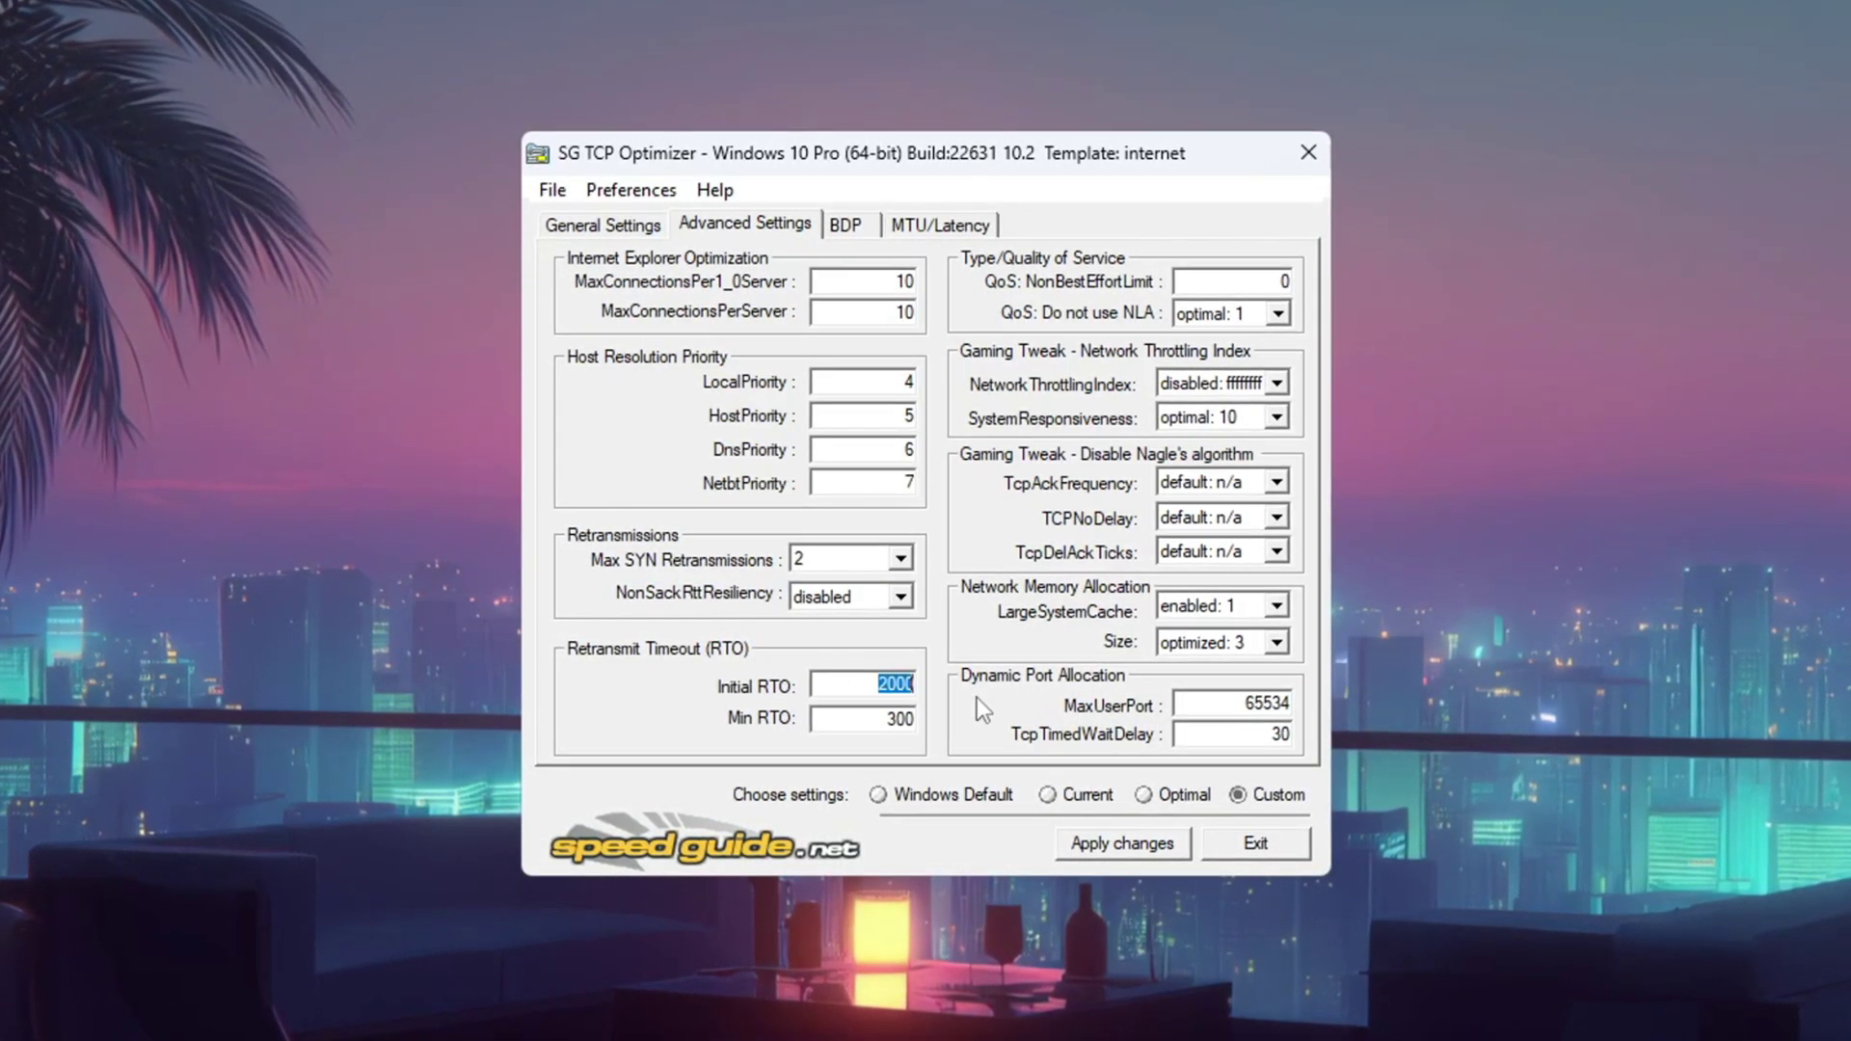
key("Tab")
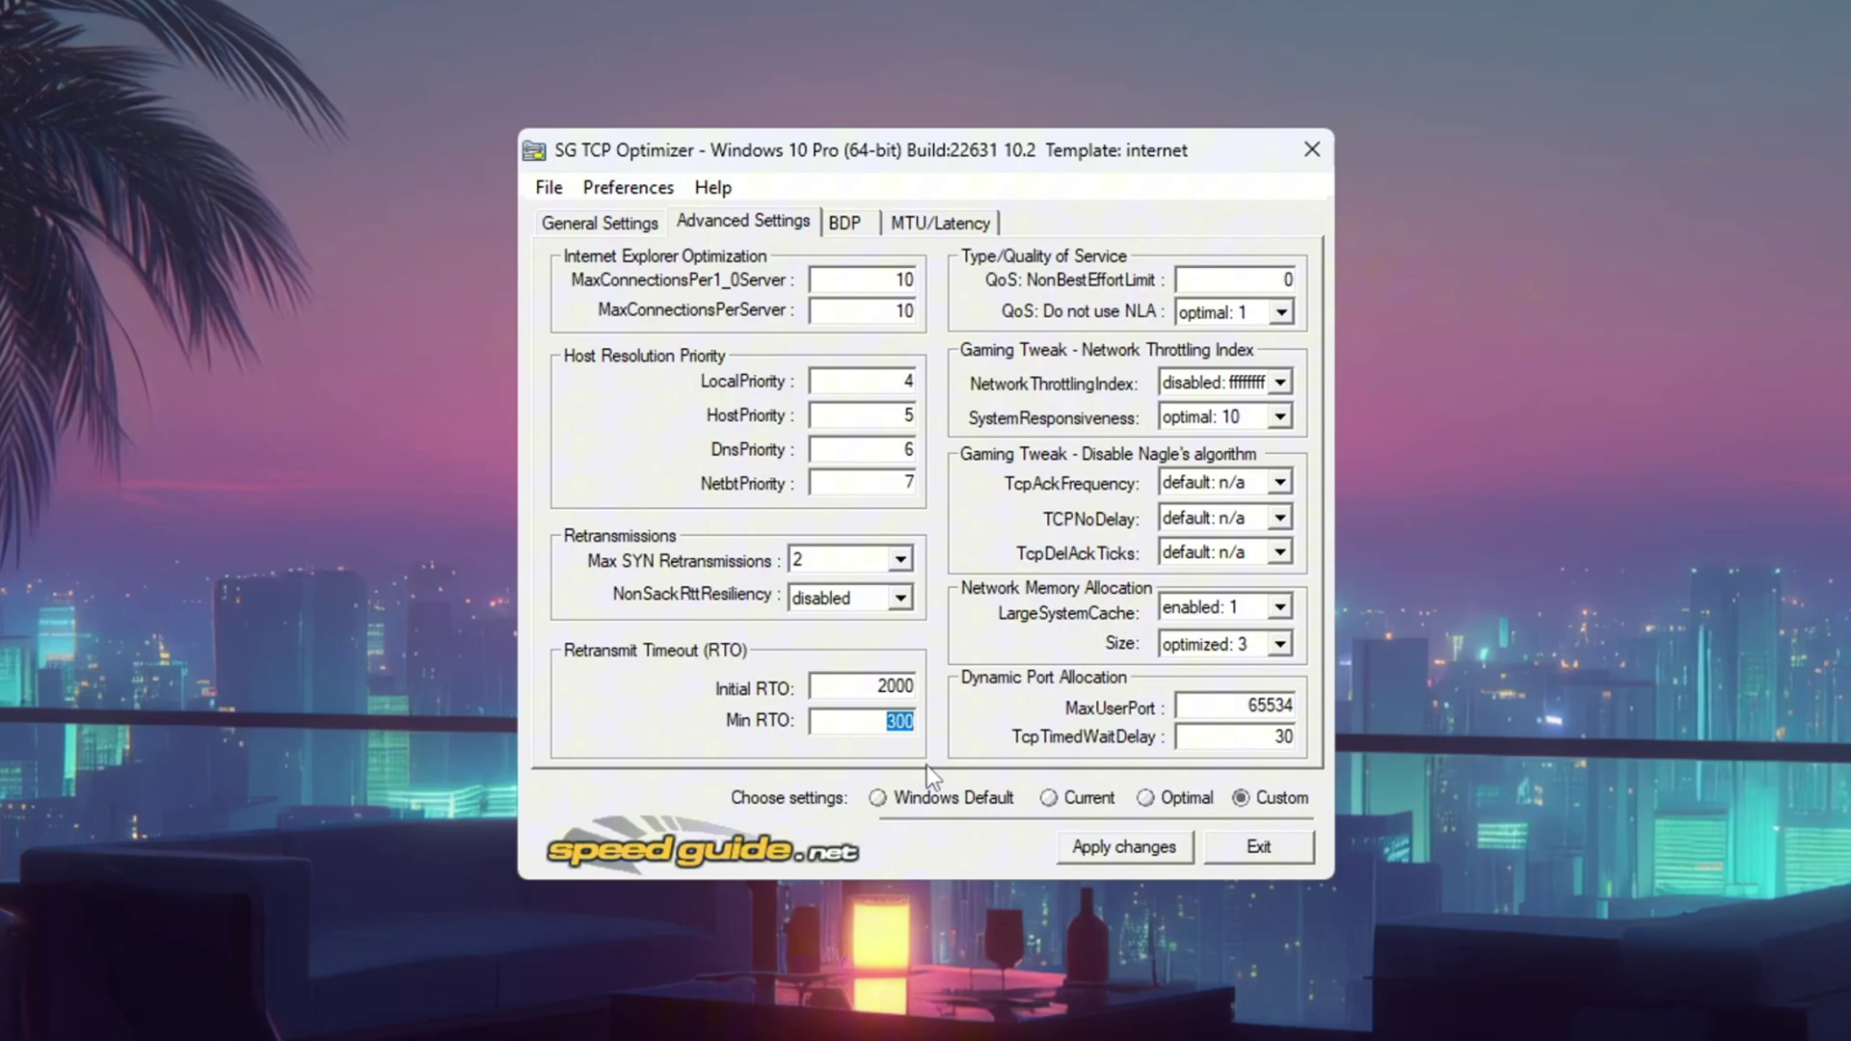
left_click(1168, 383)
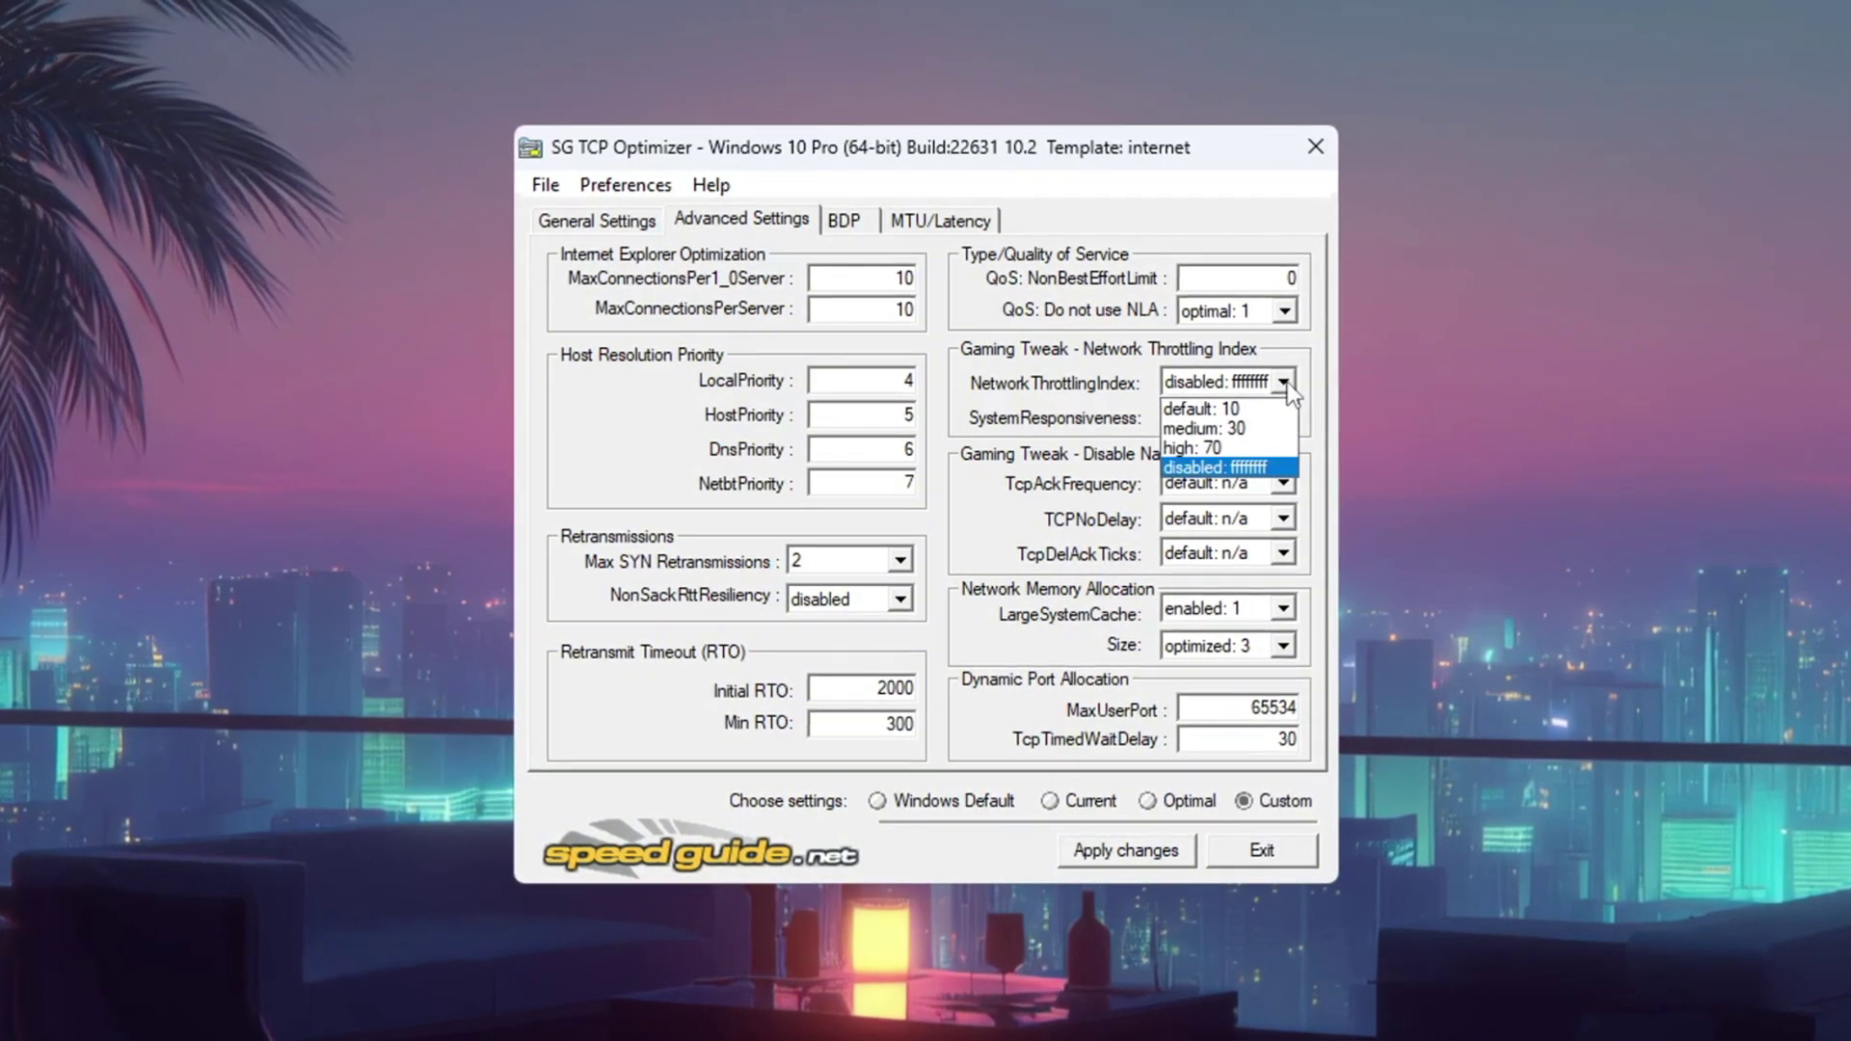
left_click(1168, 384)
Set SystemResponsiveness to gaming: 0 and keep TcpAckFrequency at default: n/a
mouse_move(1203, 384)
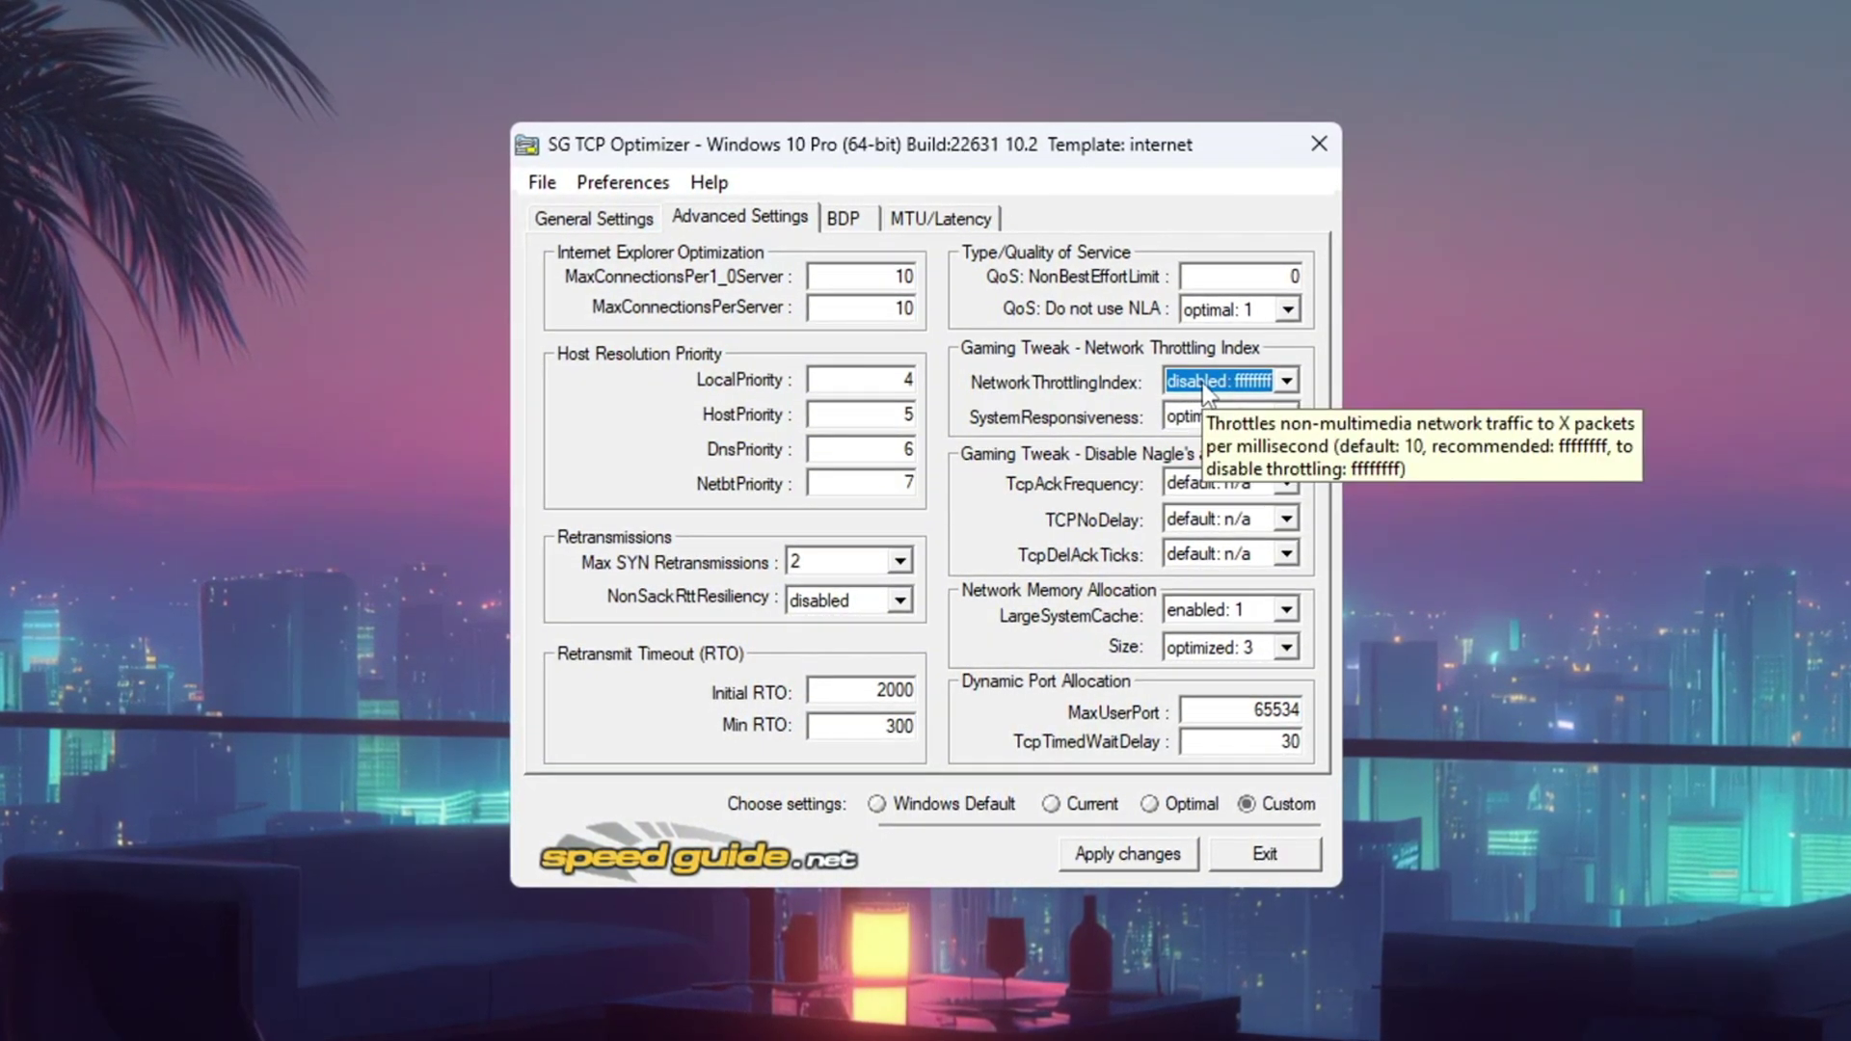
left_click(1219, 417)
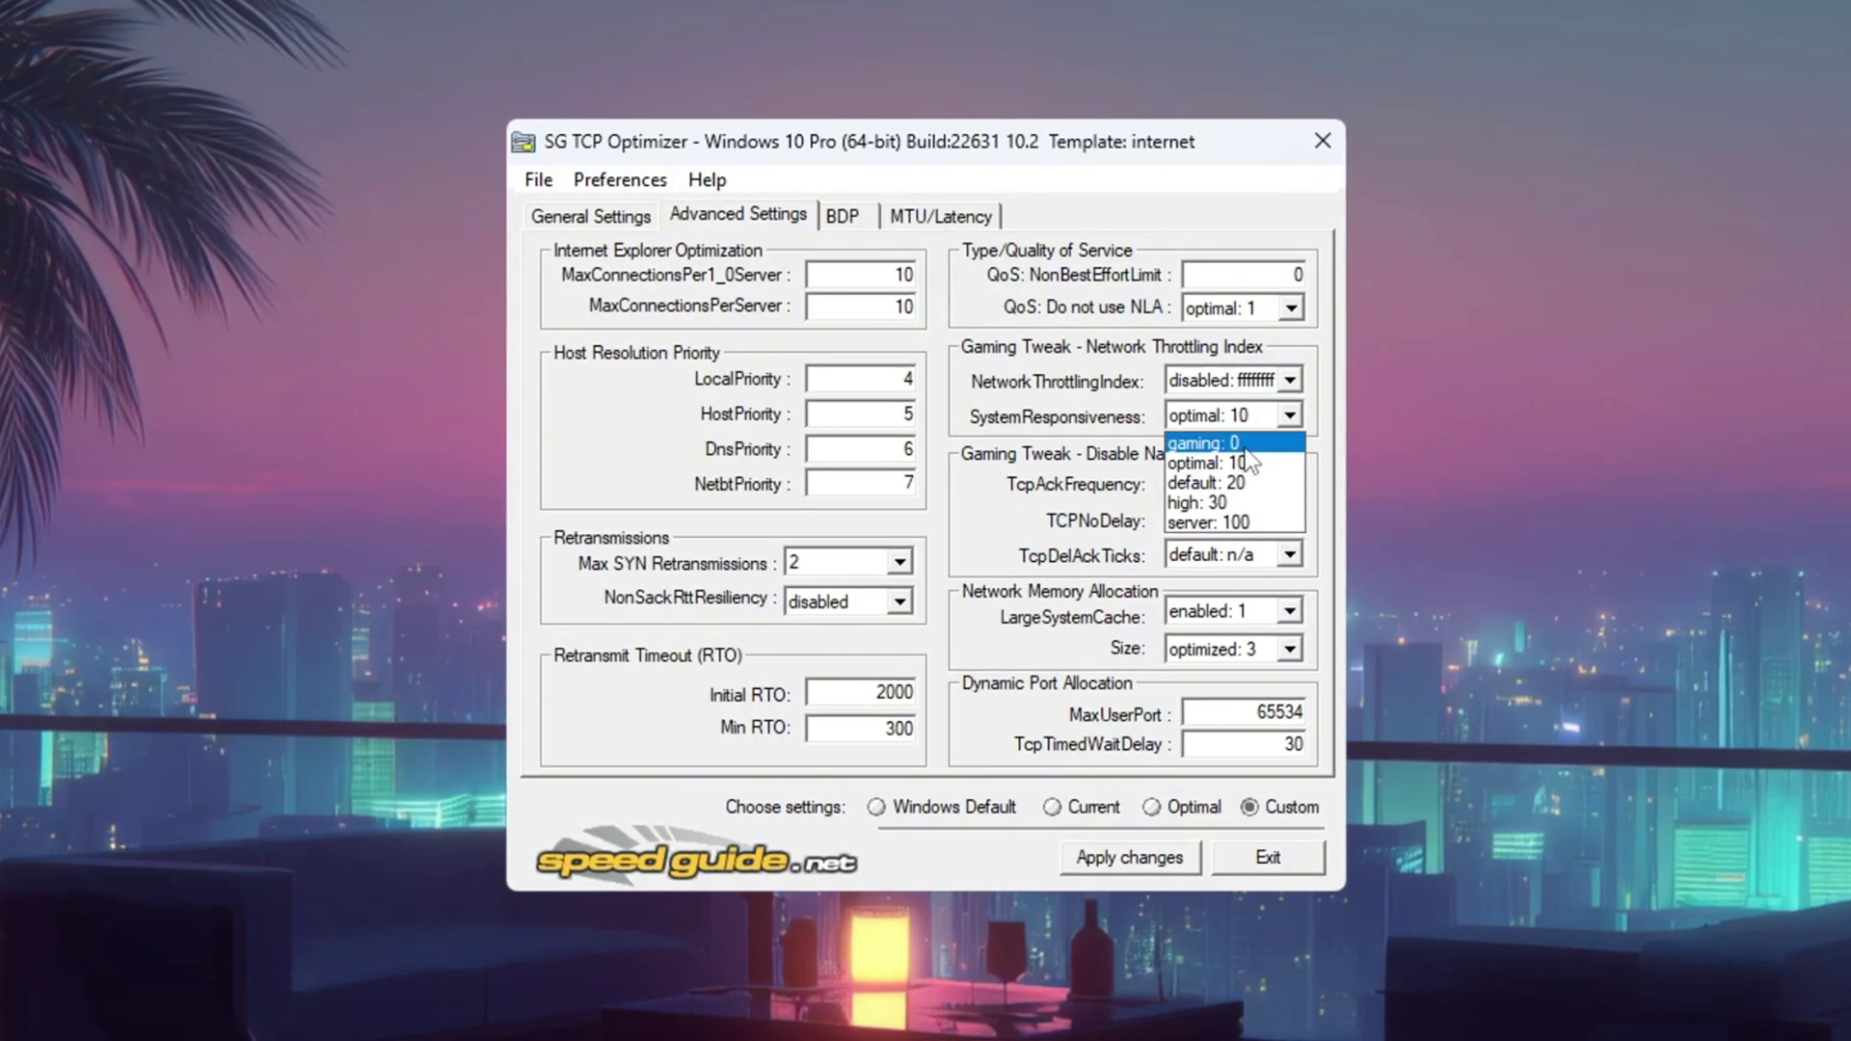
left_click(1216, 437)
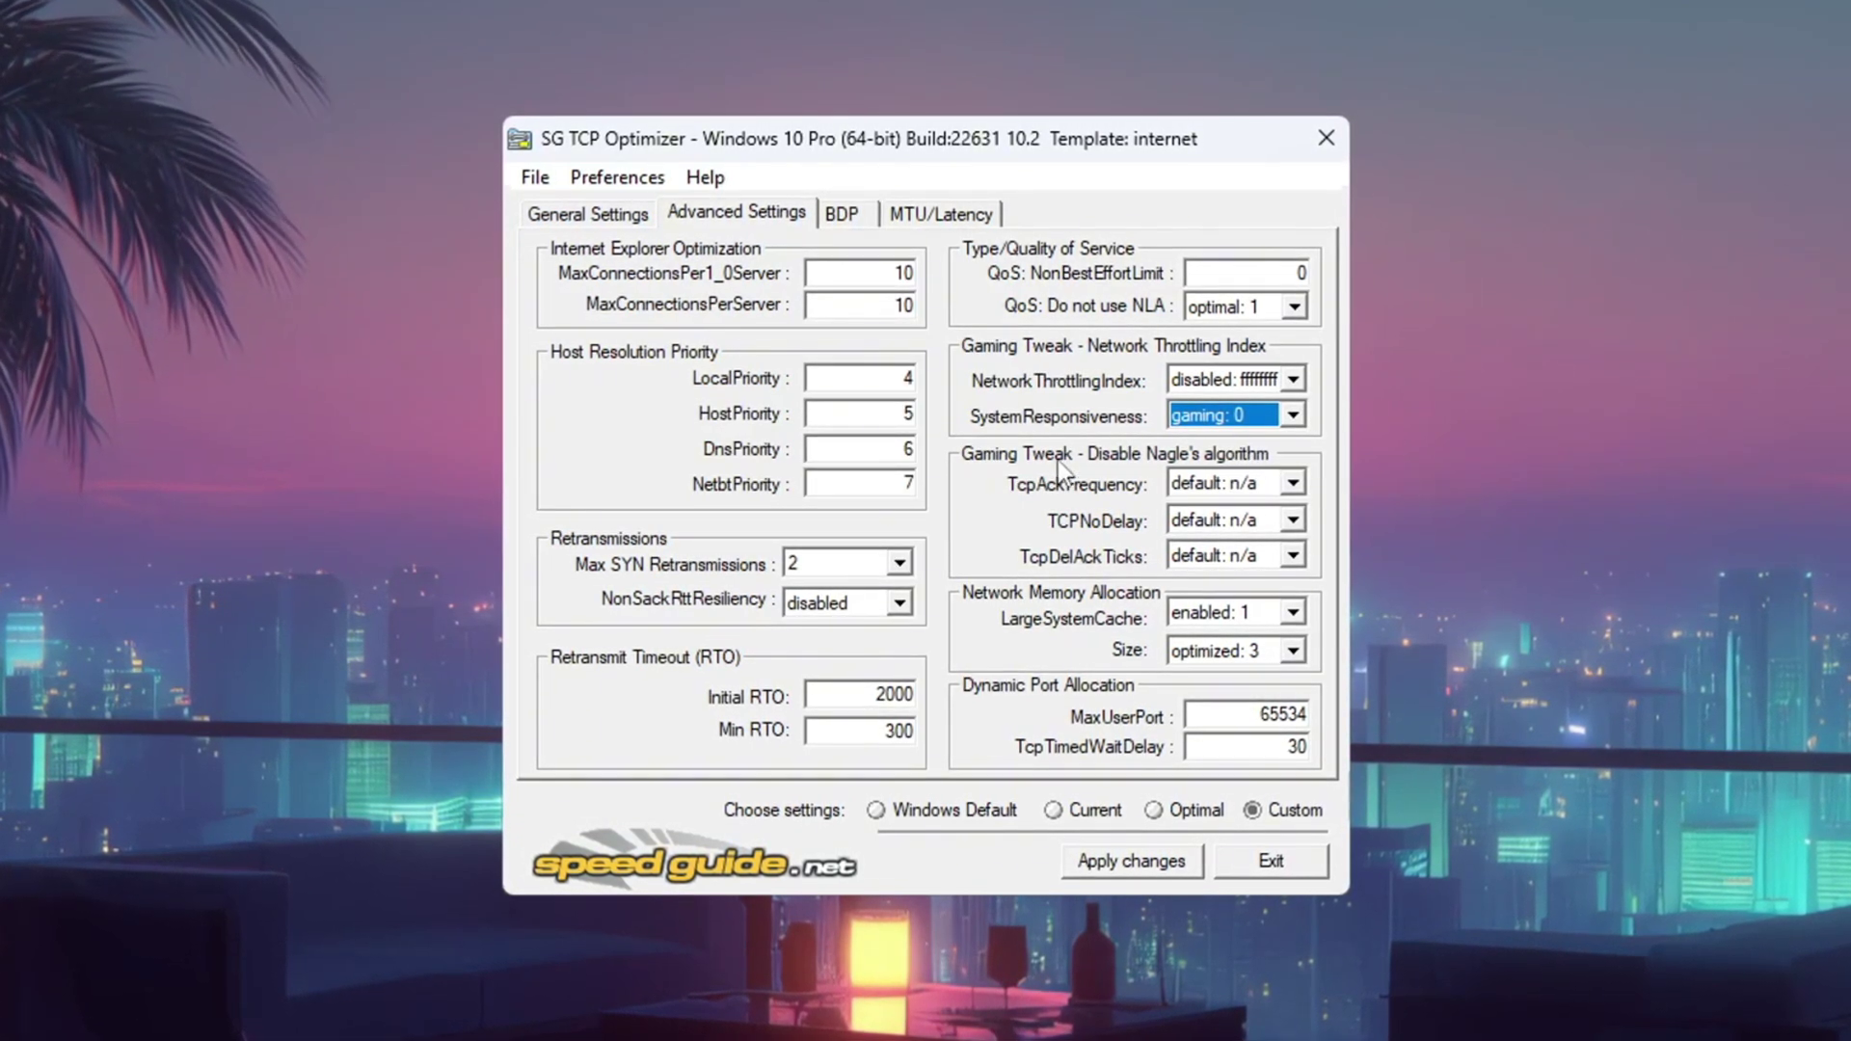
left_click(1224, 483)
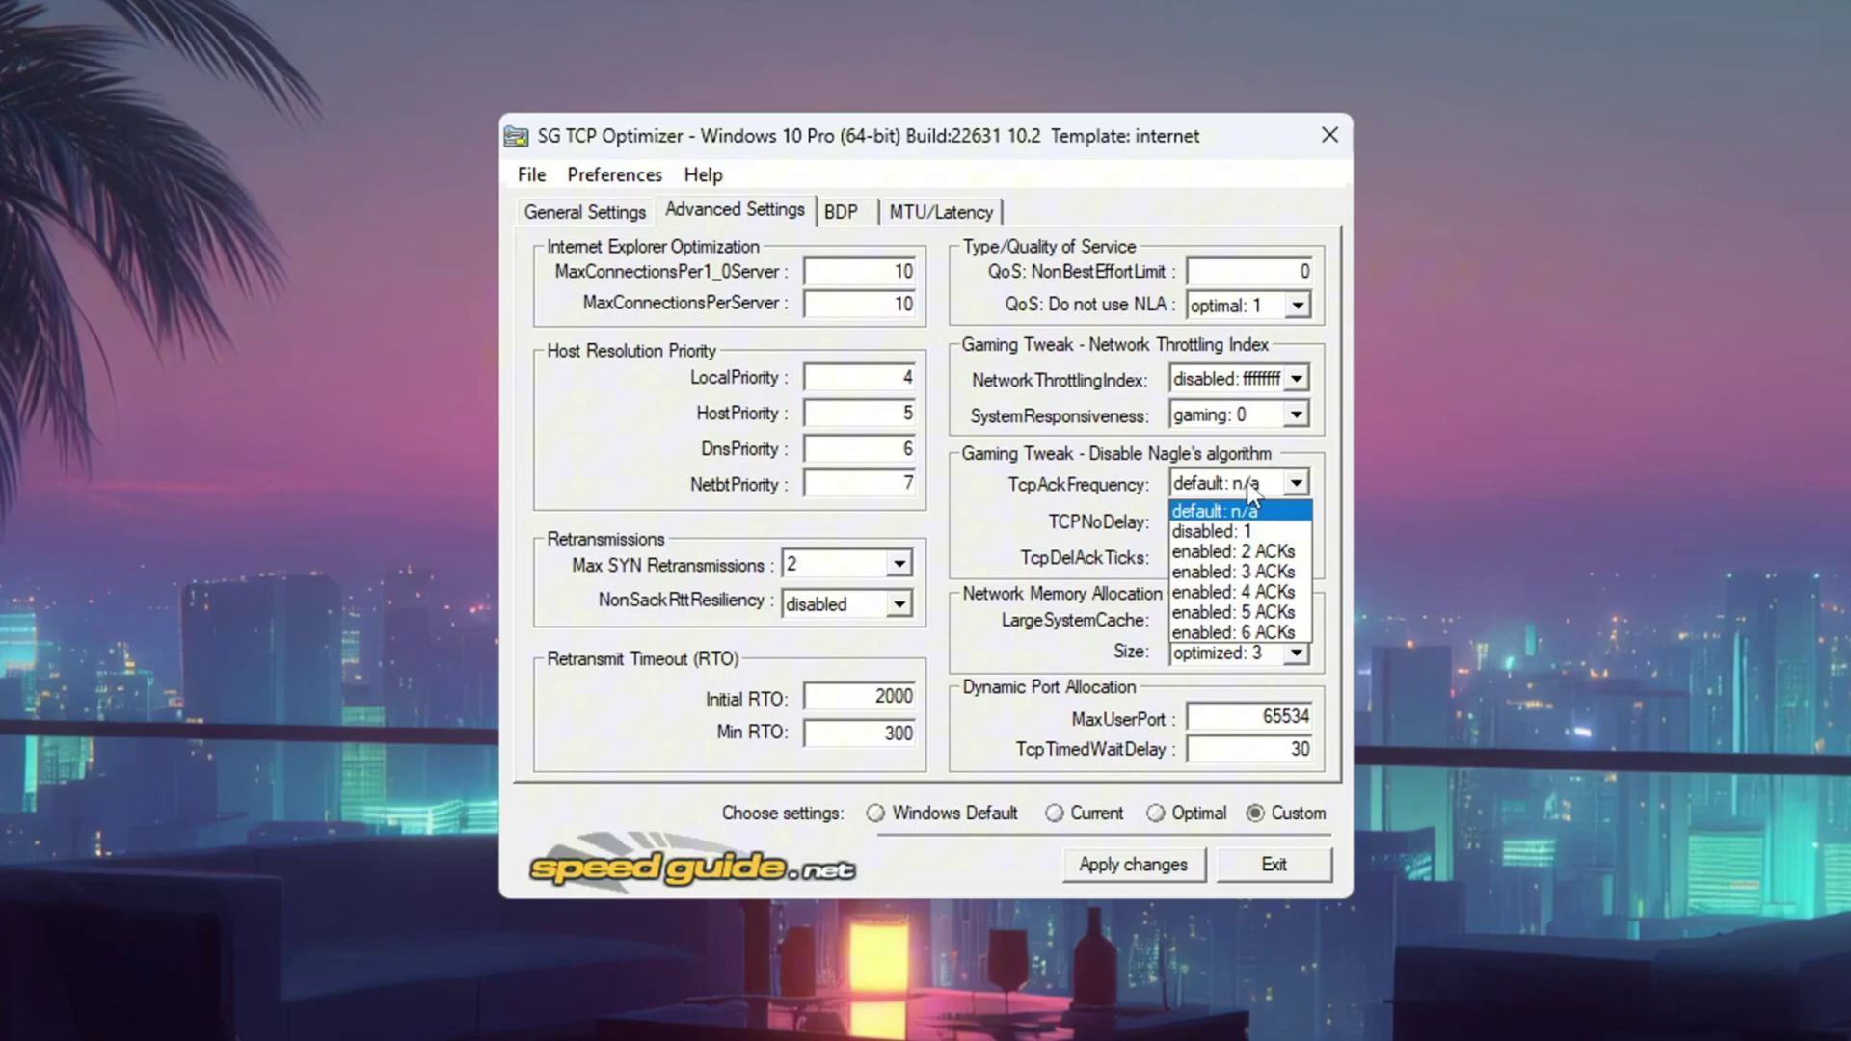
left_click(1216, 503)
Keep LargeSystemCache enabled: 1, set Size to optimized: 3, MaxUserPort 65534, and apply the changes
left_click(1295, 614)
left_click(1213, 663)
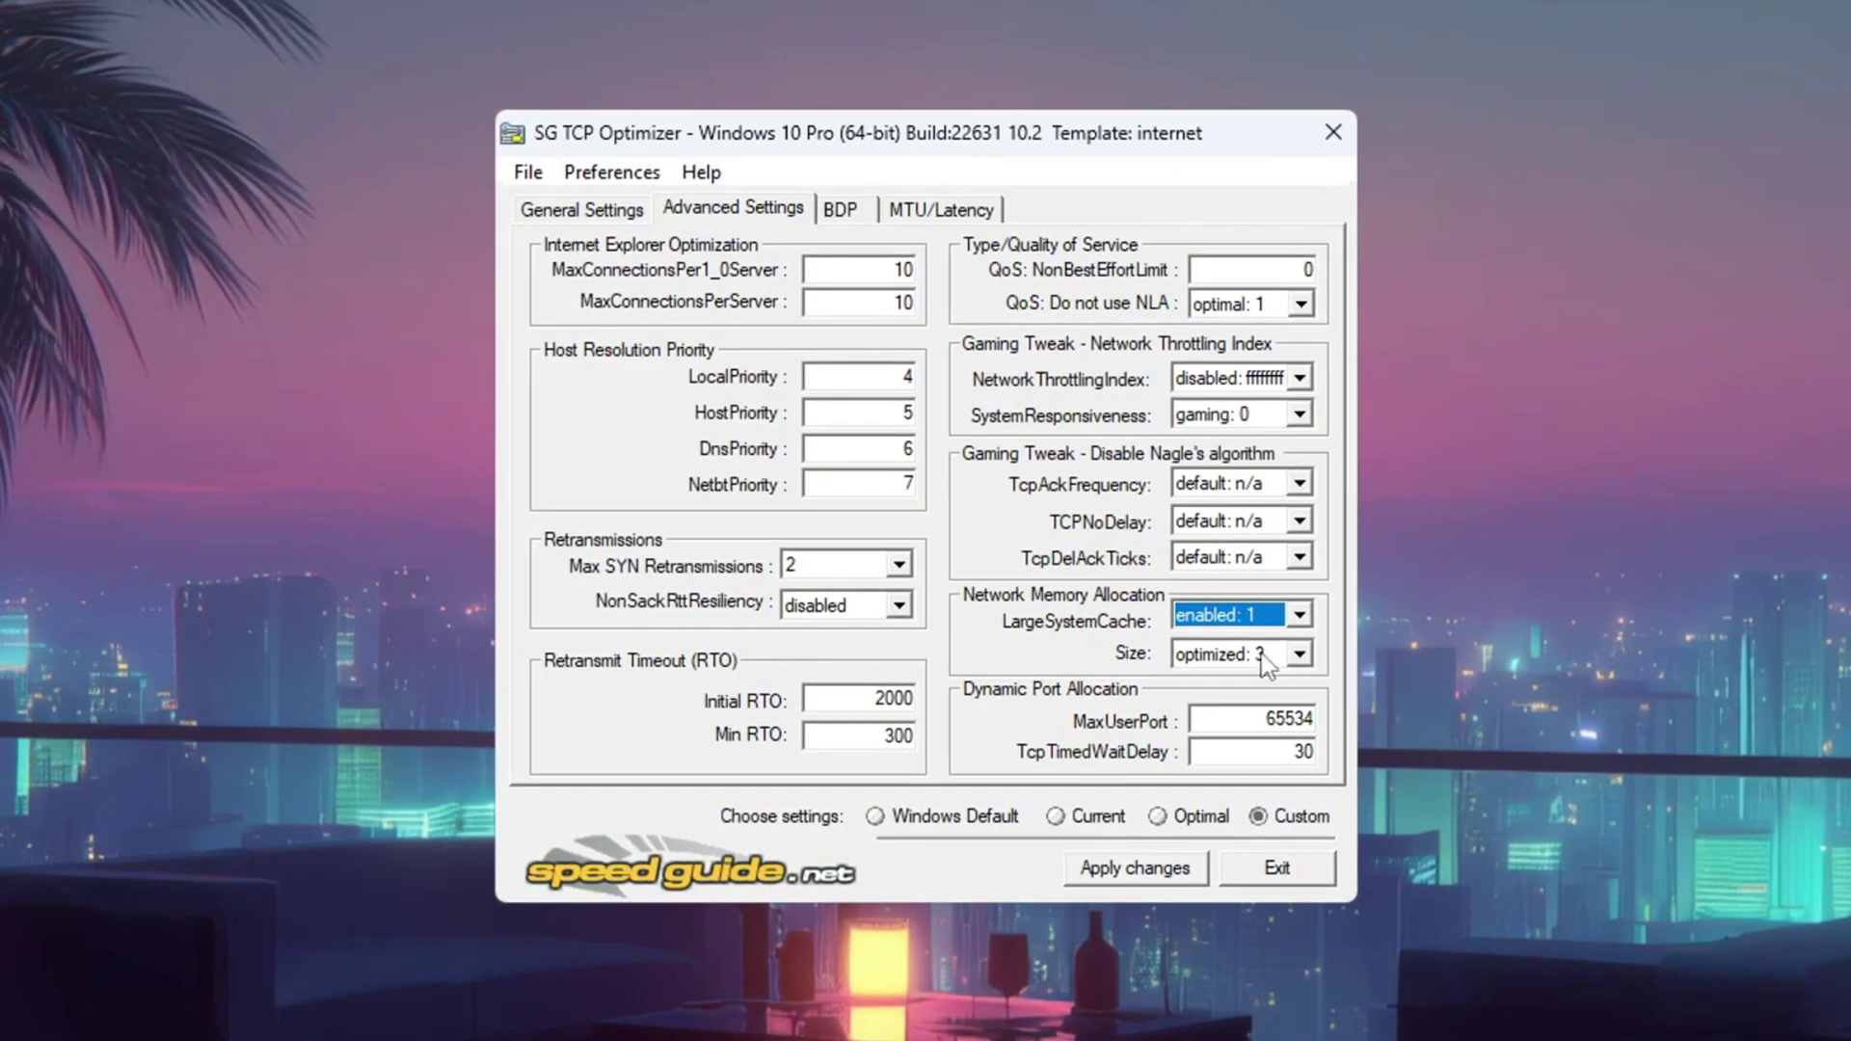
left_click(1299, 654)
left_click(1220, 715)
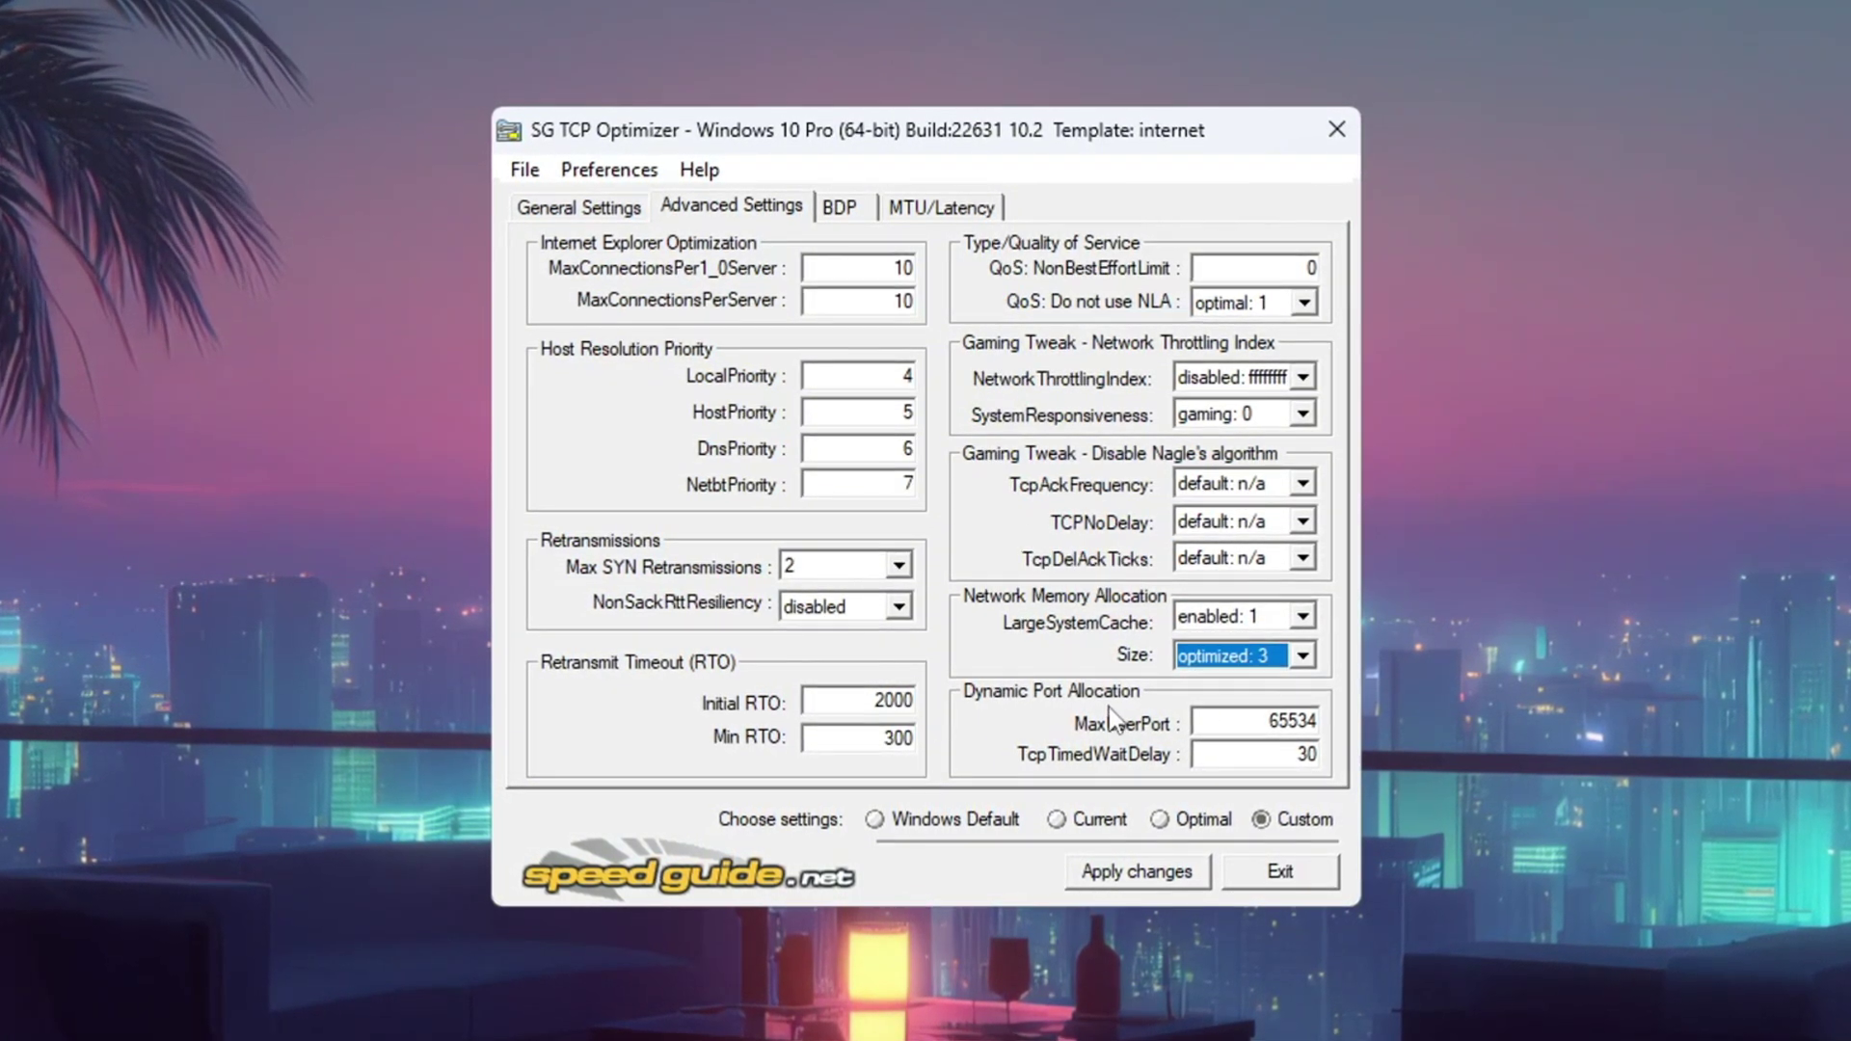
left_click_drag(1237, 723, 1385, 732)
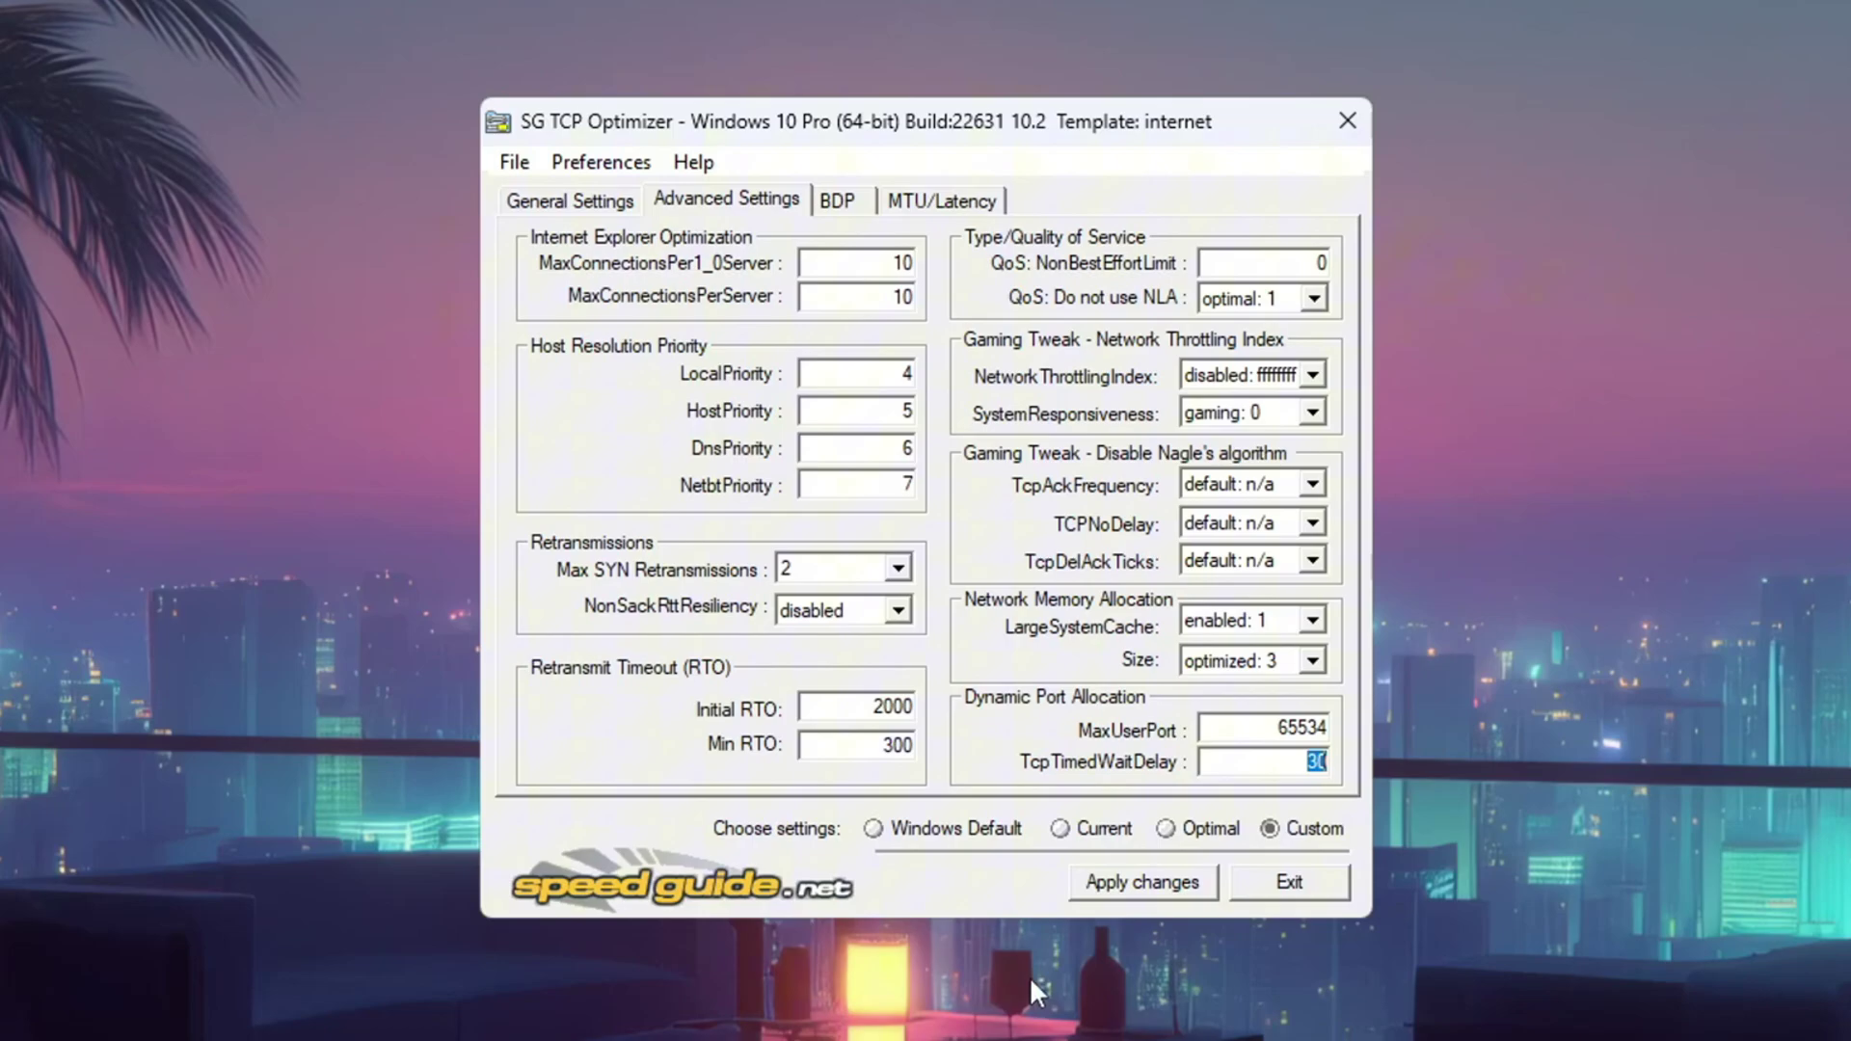
left_click(1123, 892)
View GearUP Booster's Home page with Fortnite and Valorant, and open the account profile panel
scroll(786, 620, "down", 5)
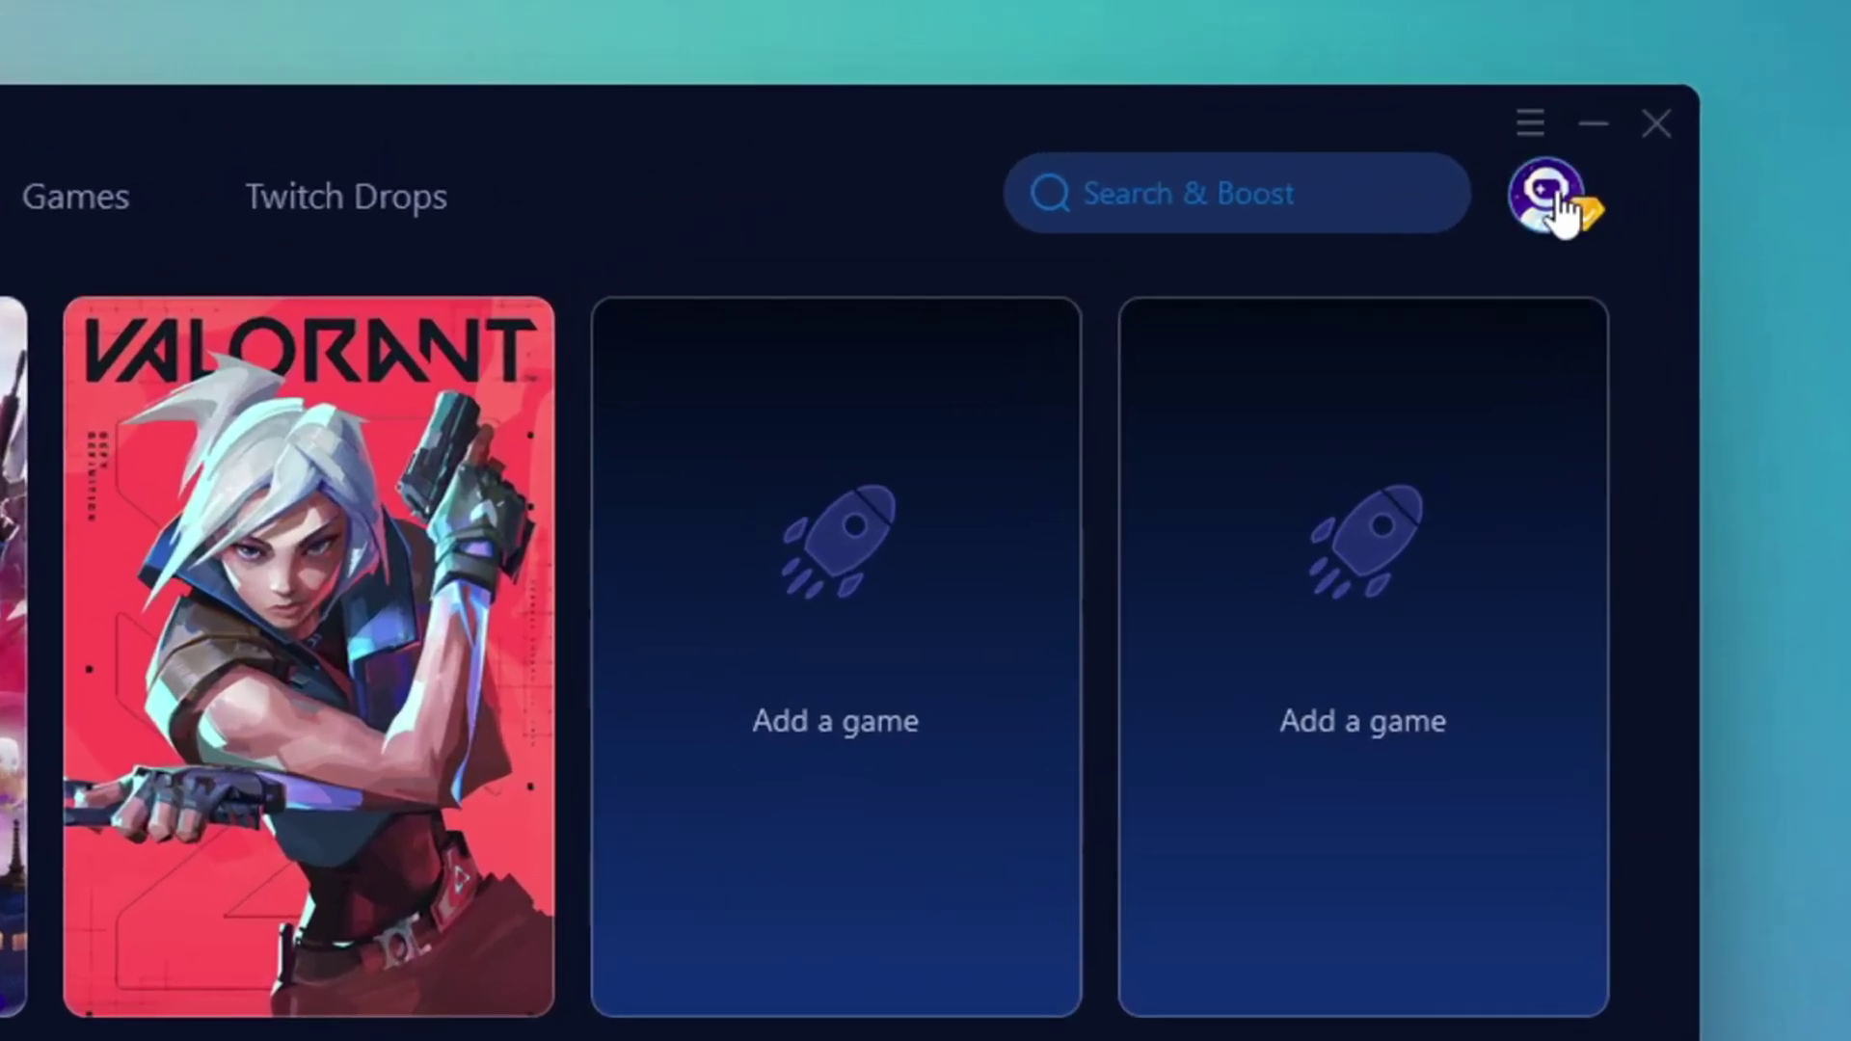
left_click(1494, 130)
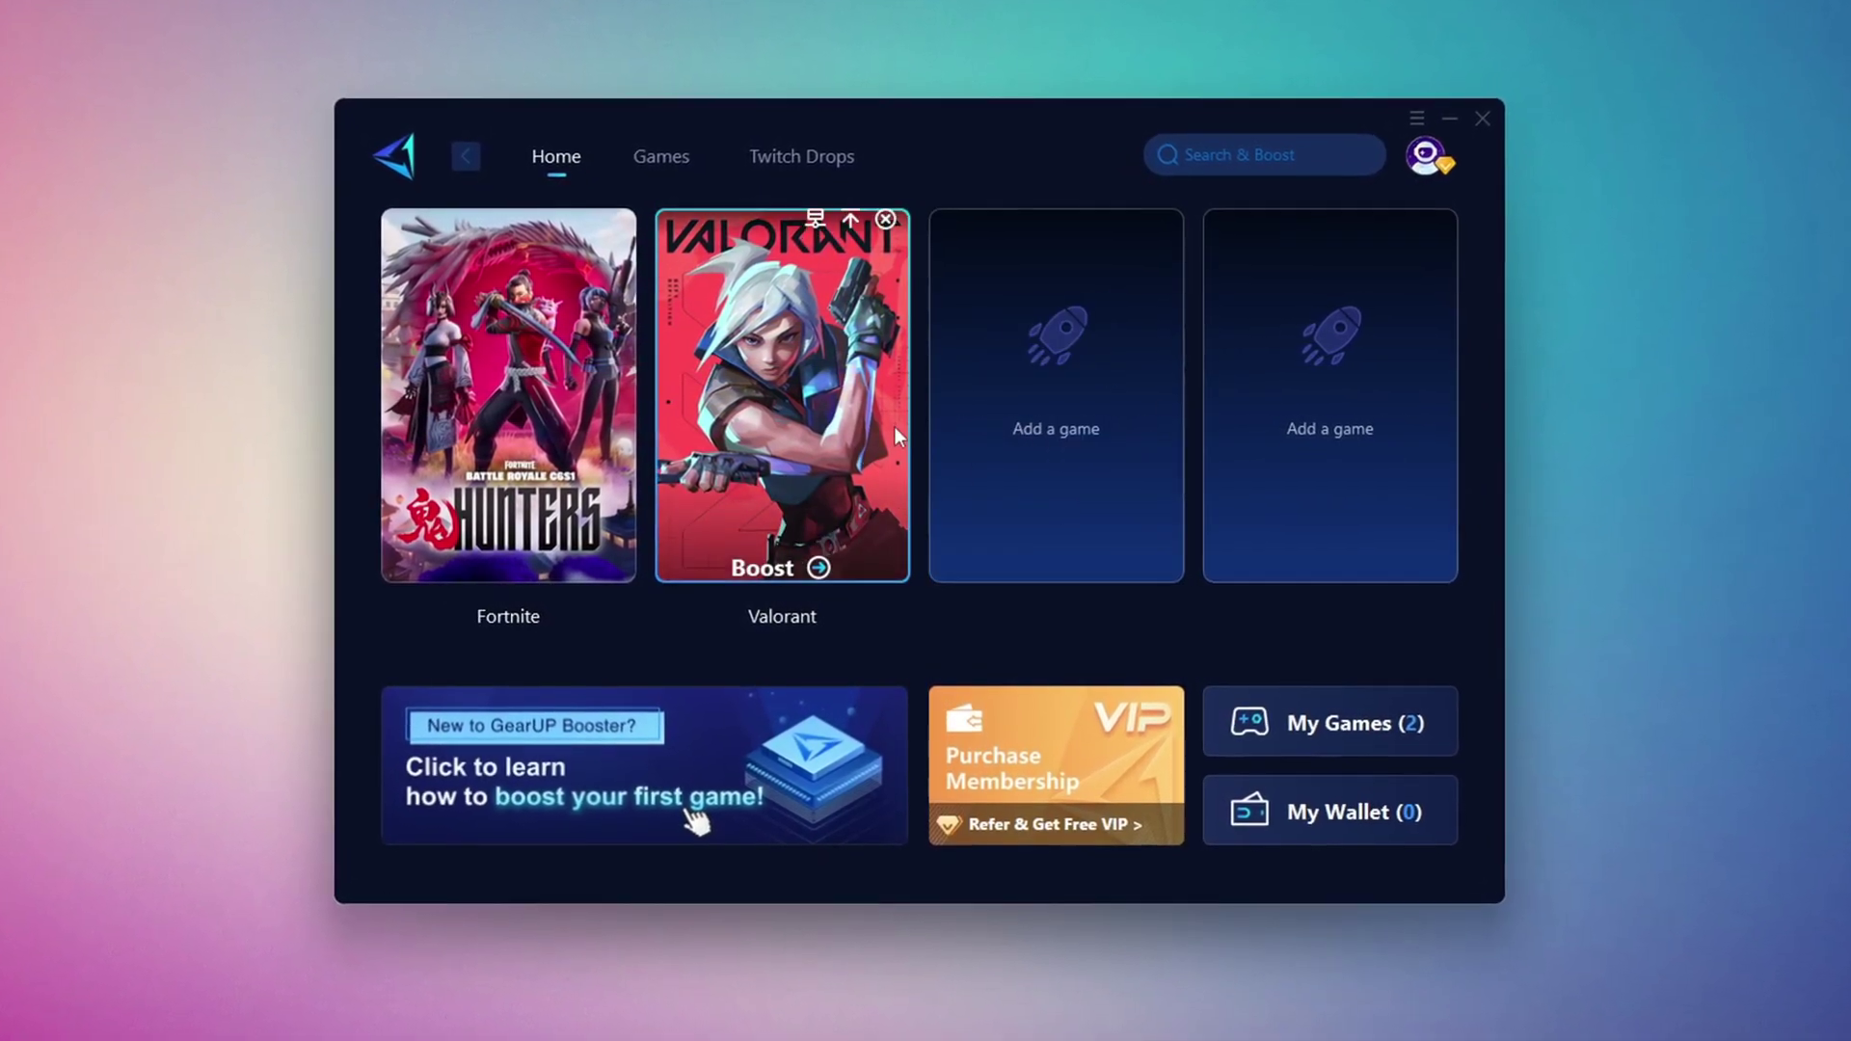
left_click(675, 168)
scroll(1012, 463, "down", 5)
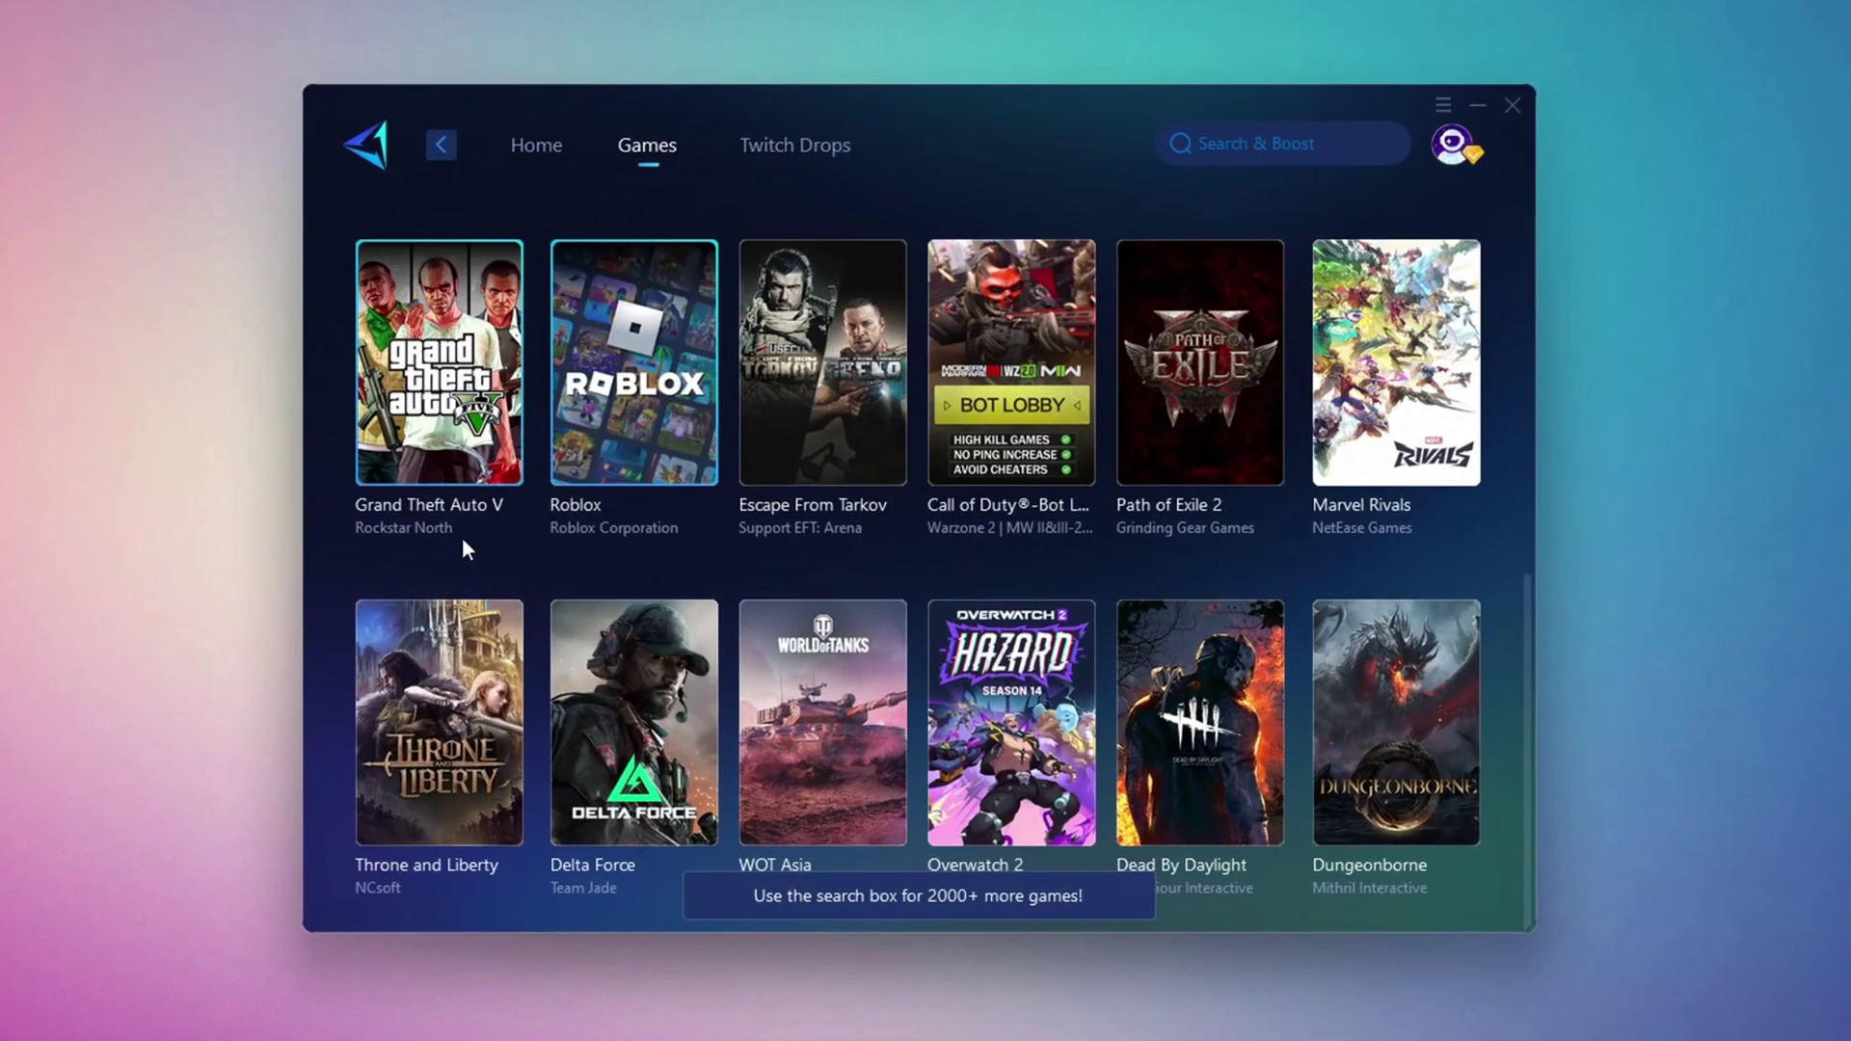
mouse_move(765, 366)
left_click(530, 145)
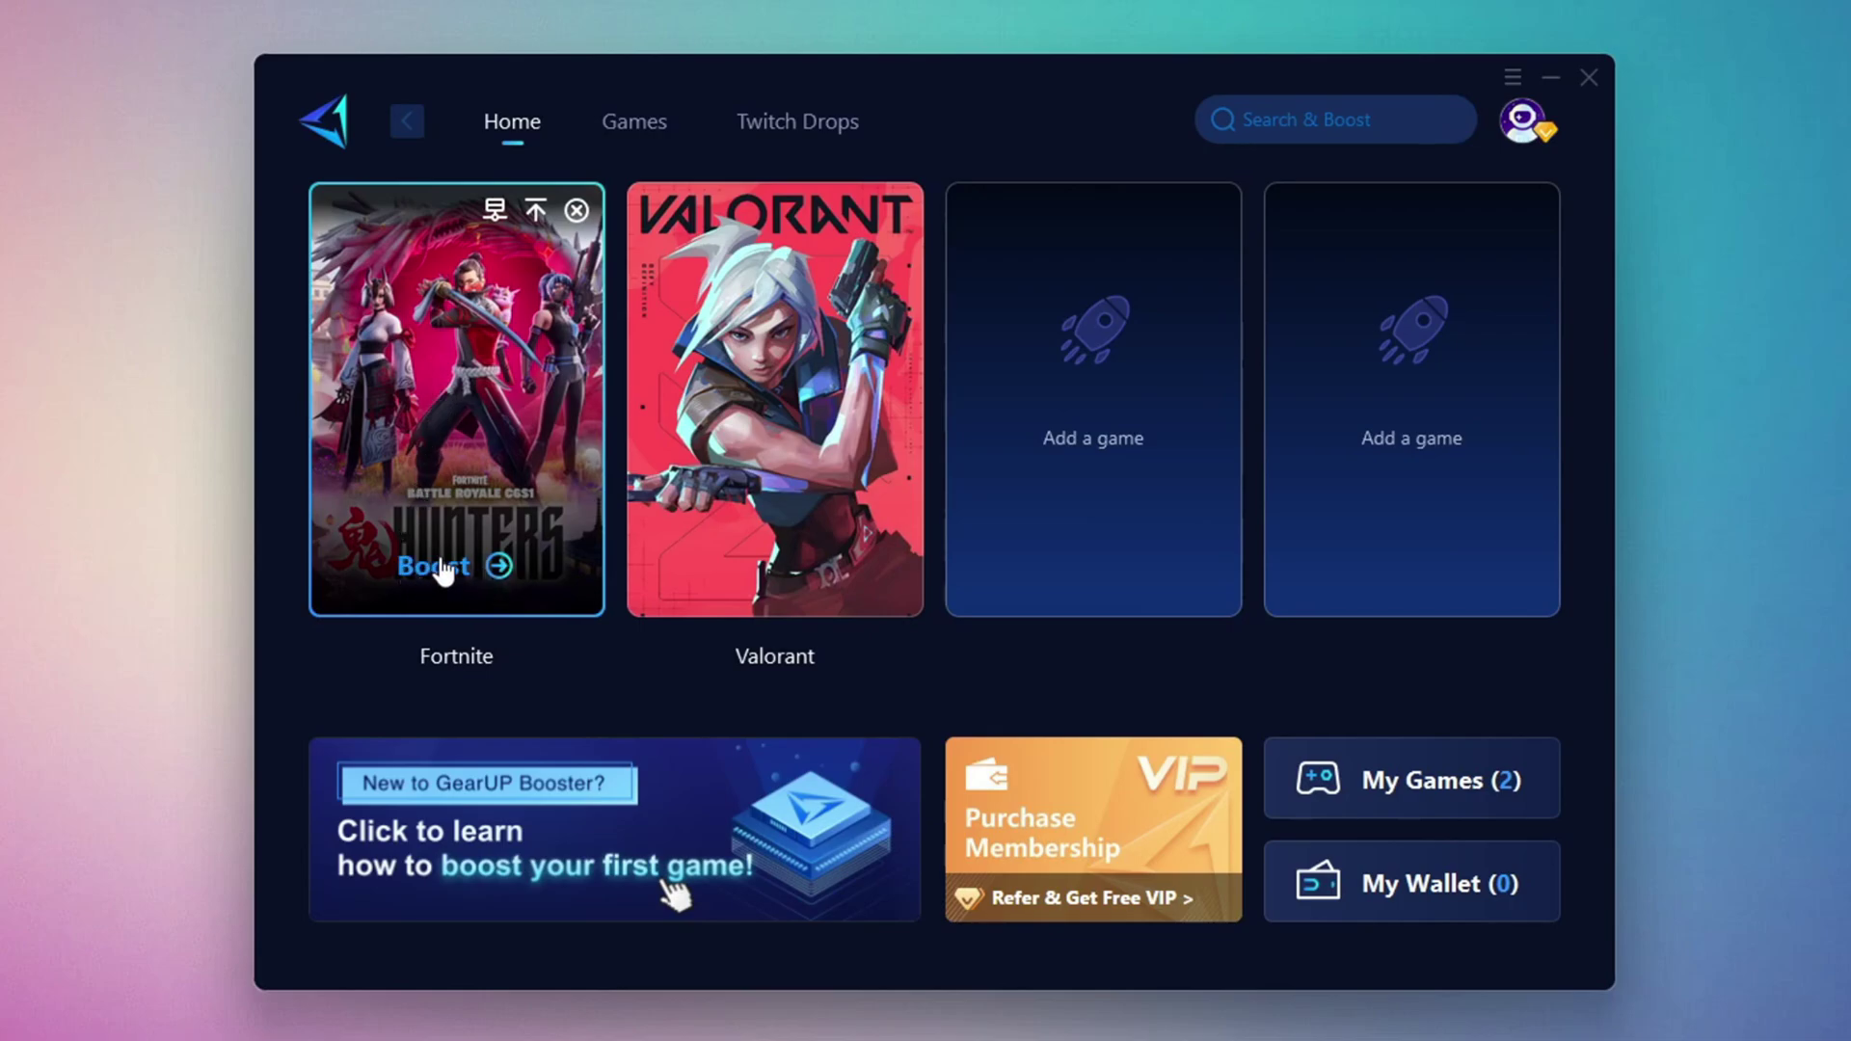
Boost Fortnite, keeping the Middle East region unchanged and confirming Auto as the server node
left_click(439, 567)
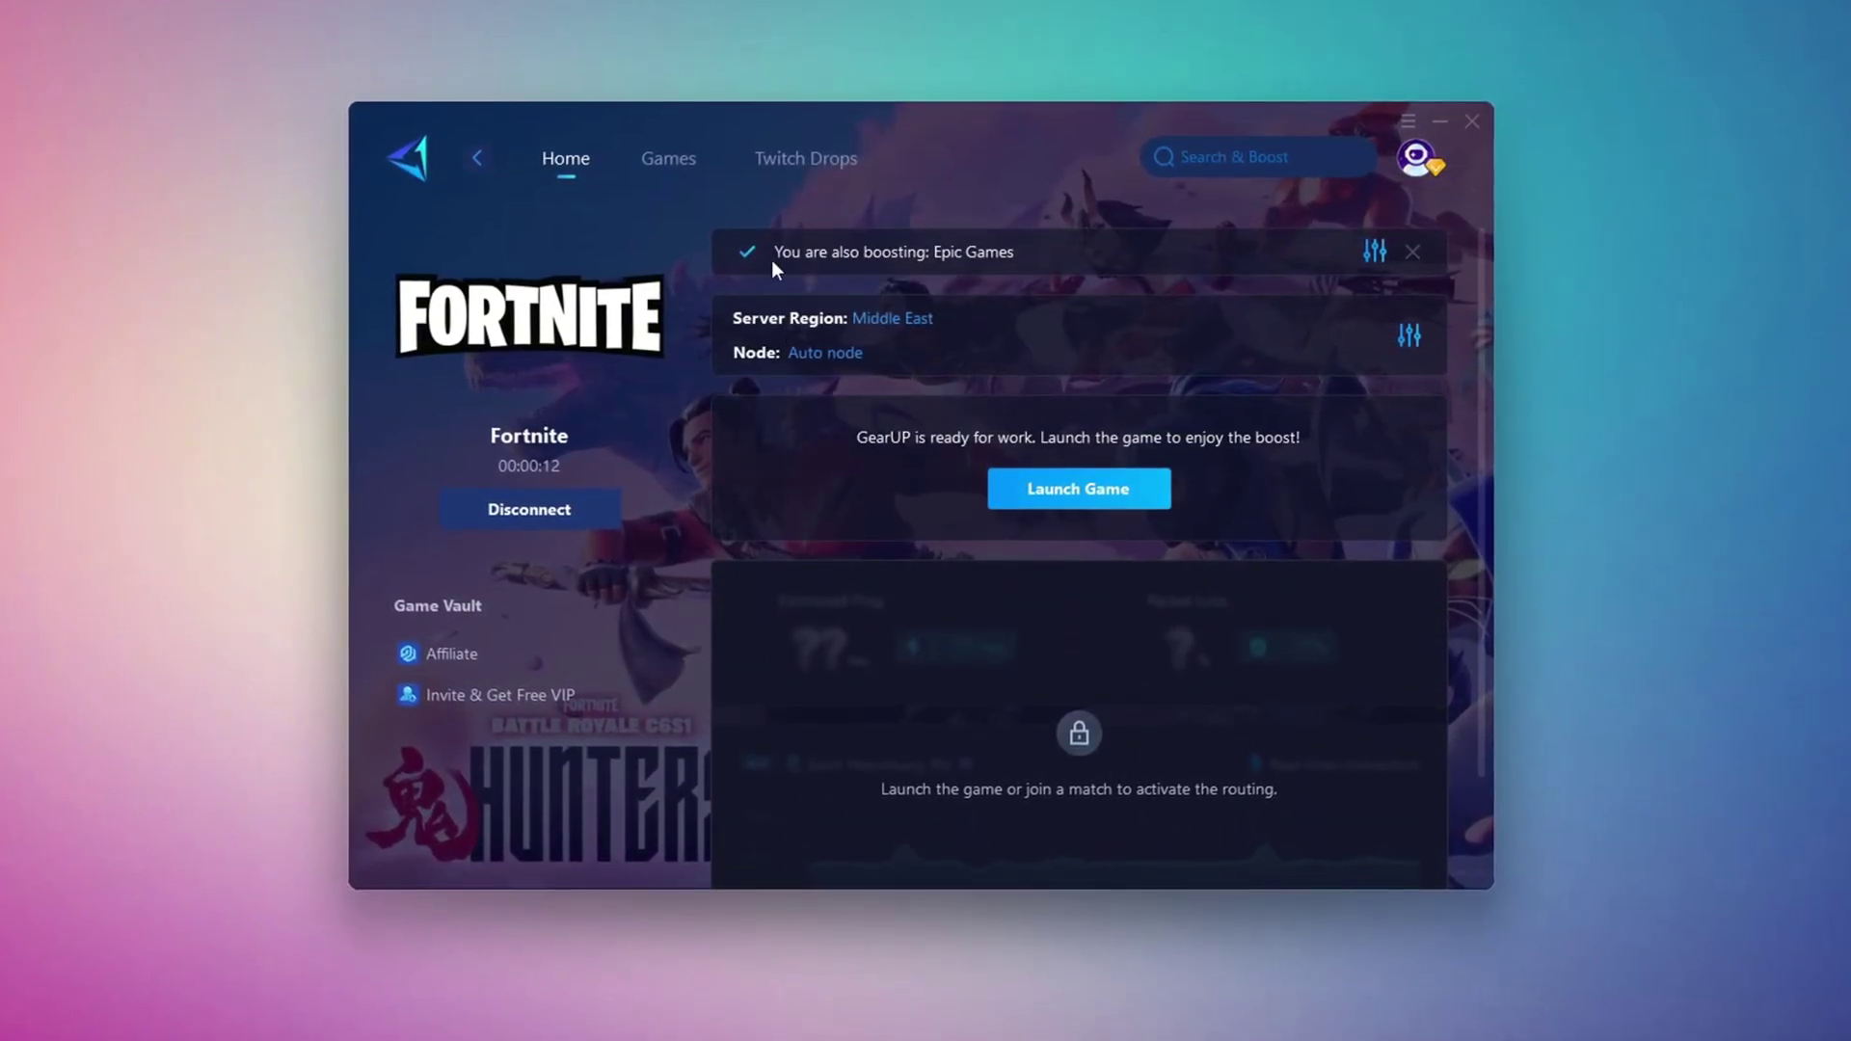
left_click(893, 320)
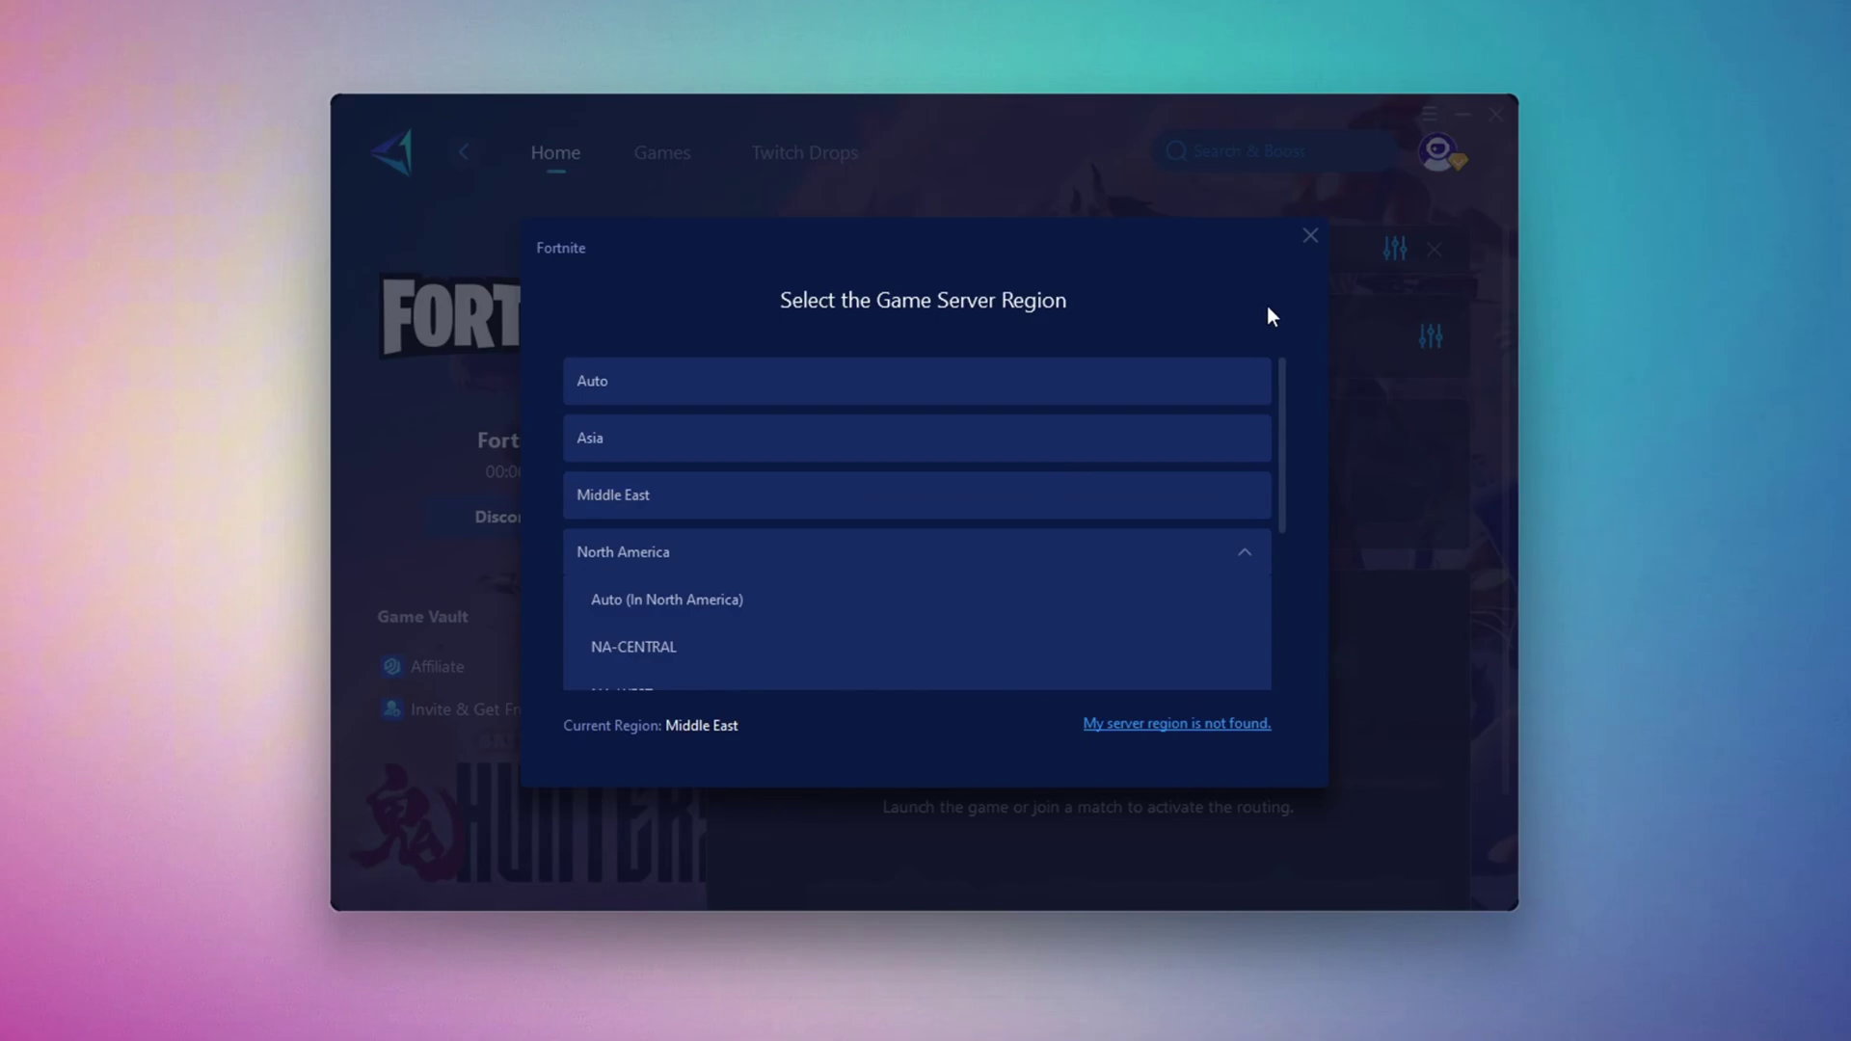
left_click(1307, 237)
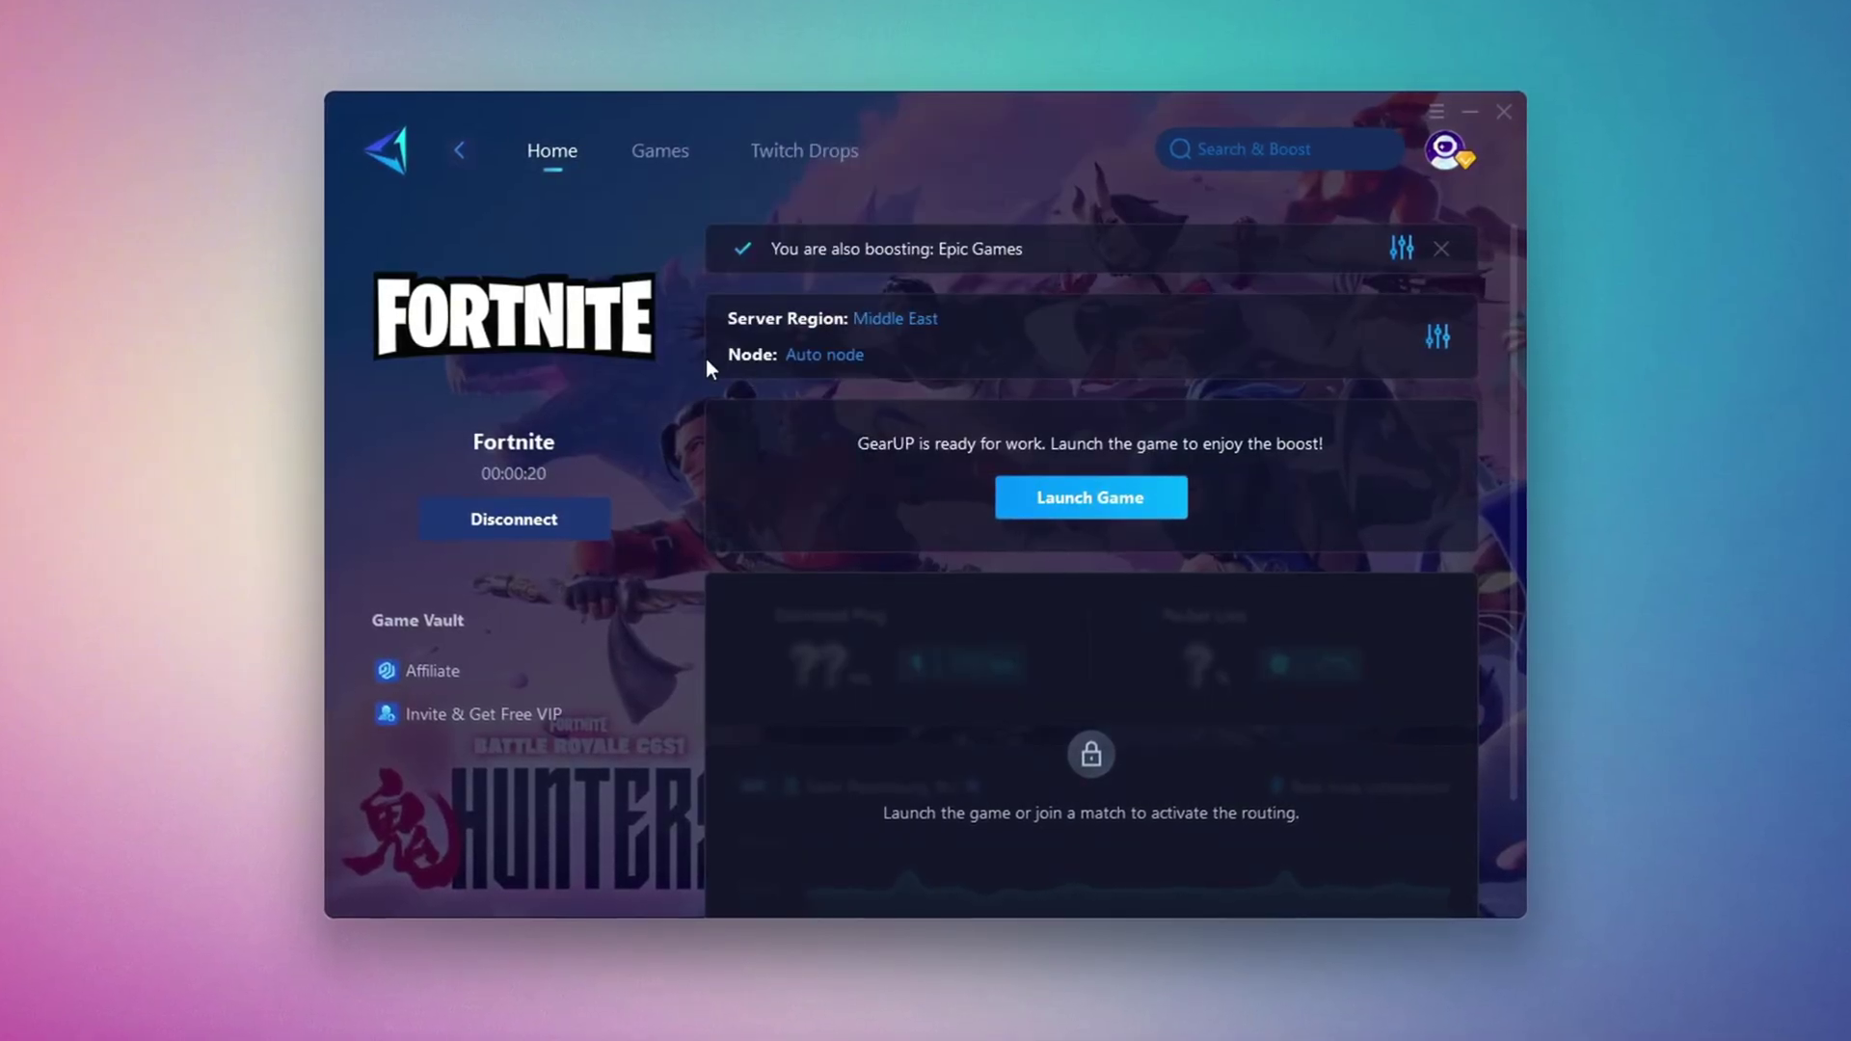
left_click(824, 358)
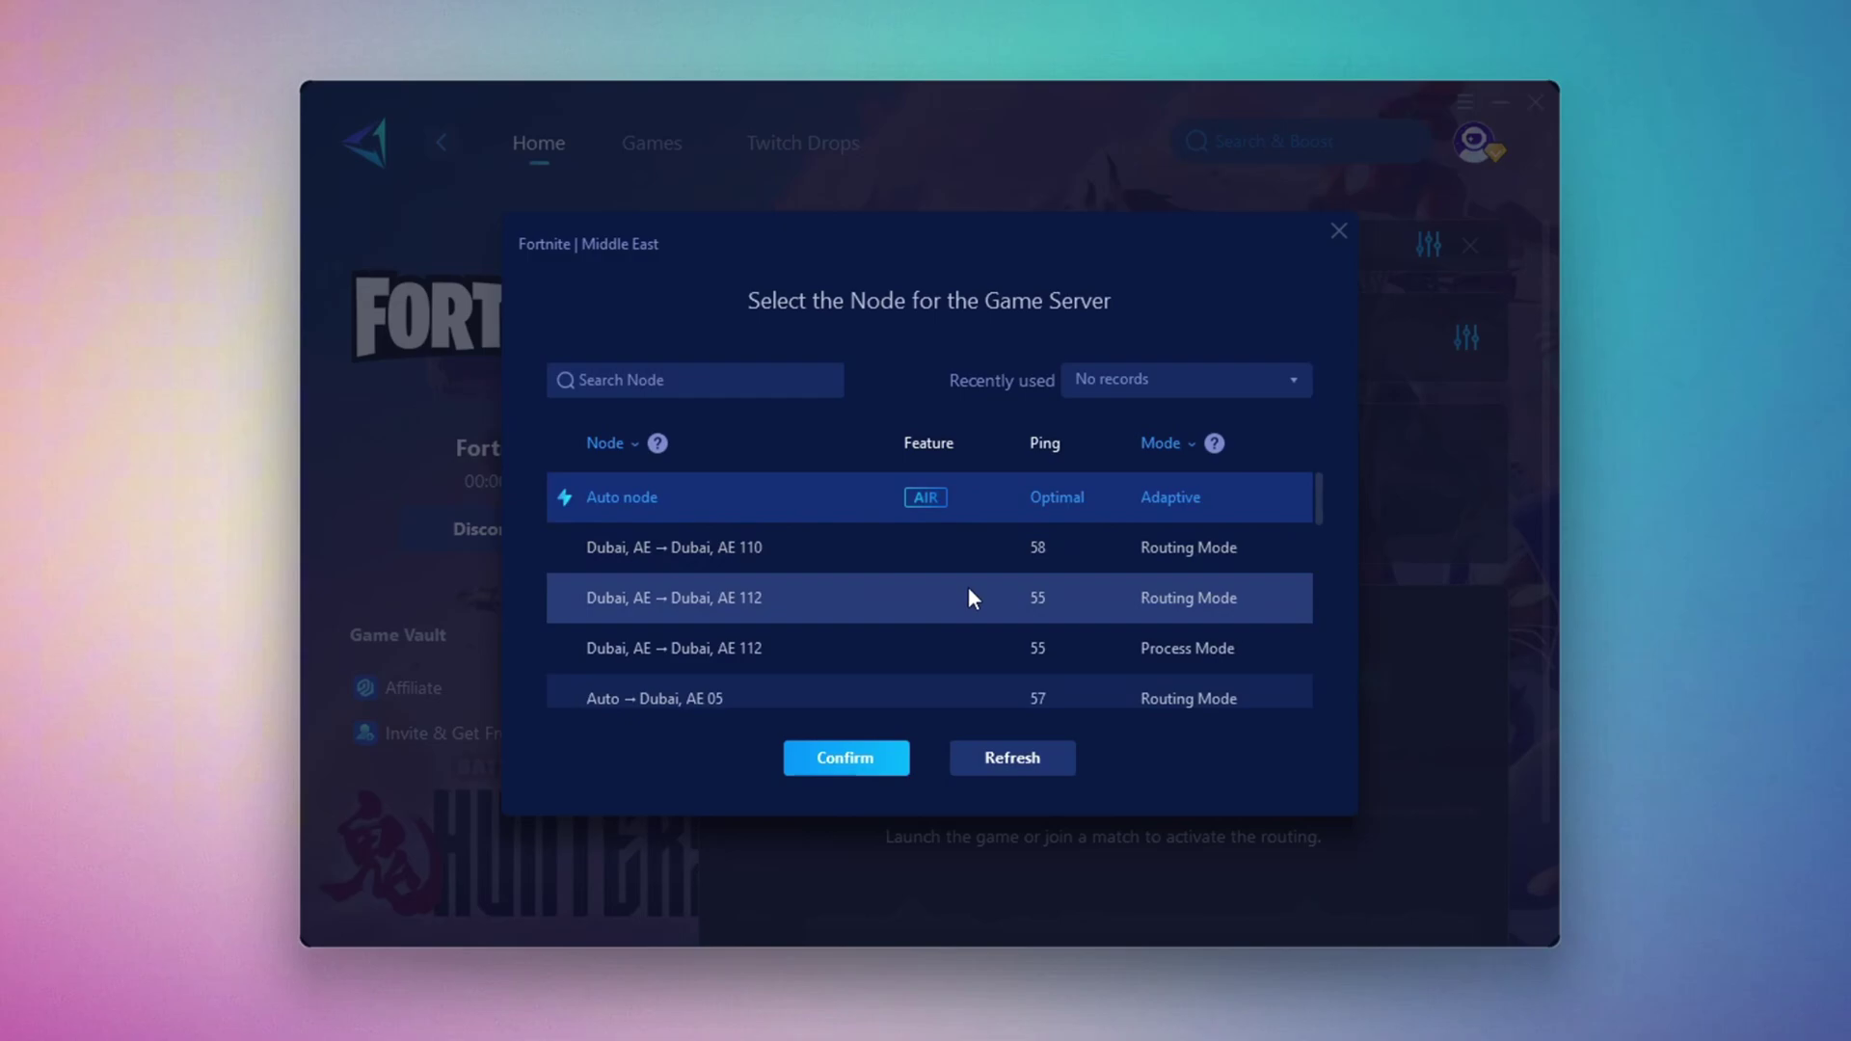
left_click(1340, 233)
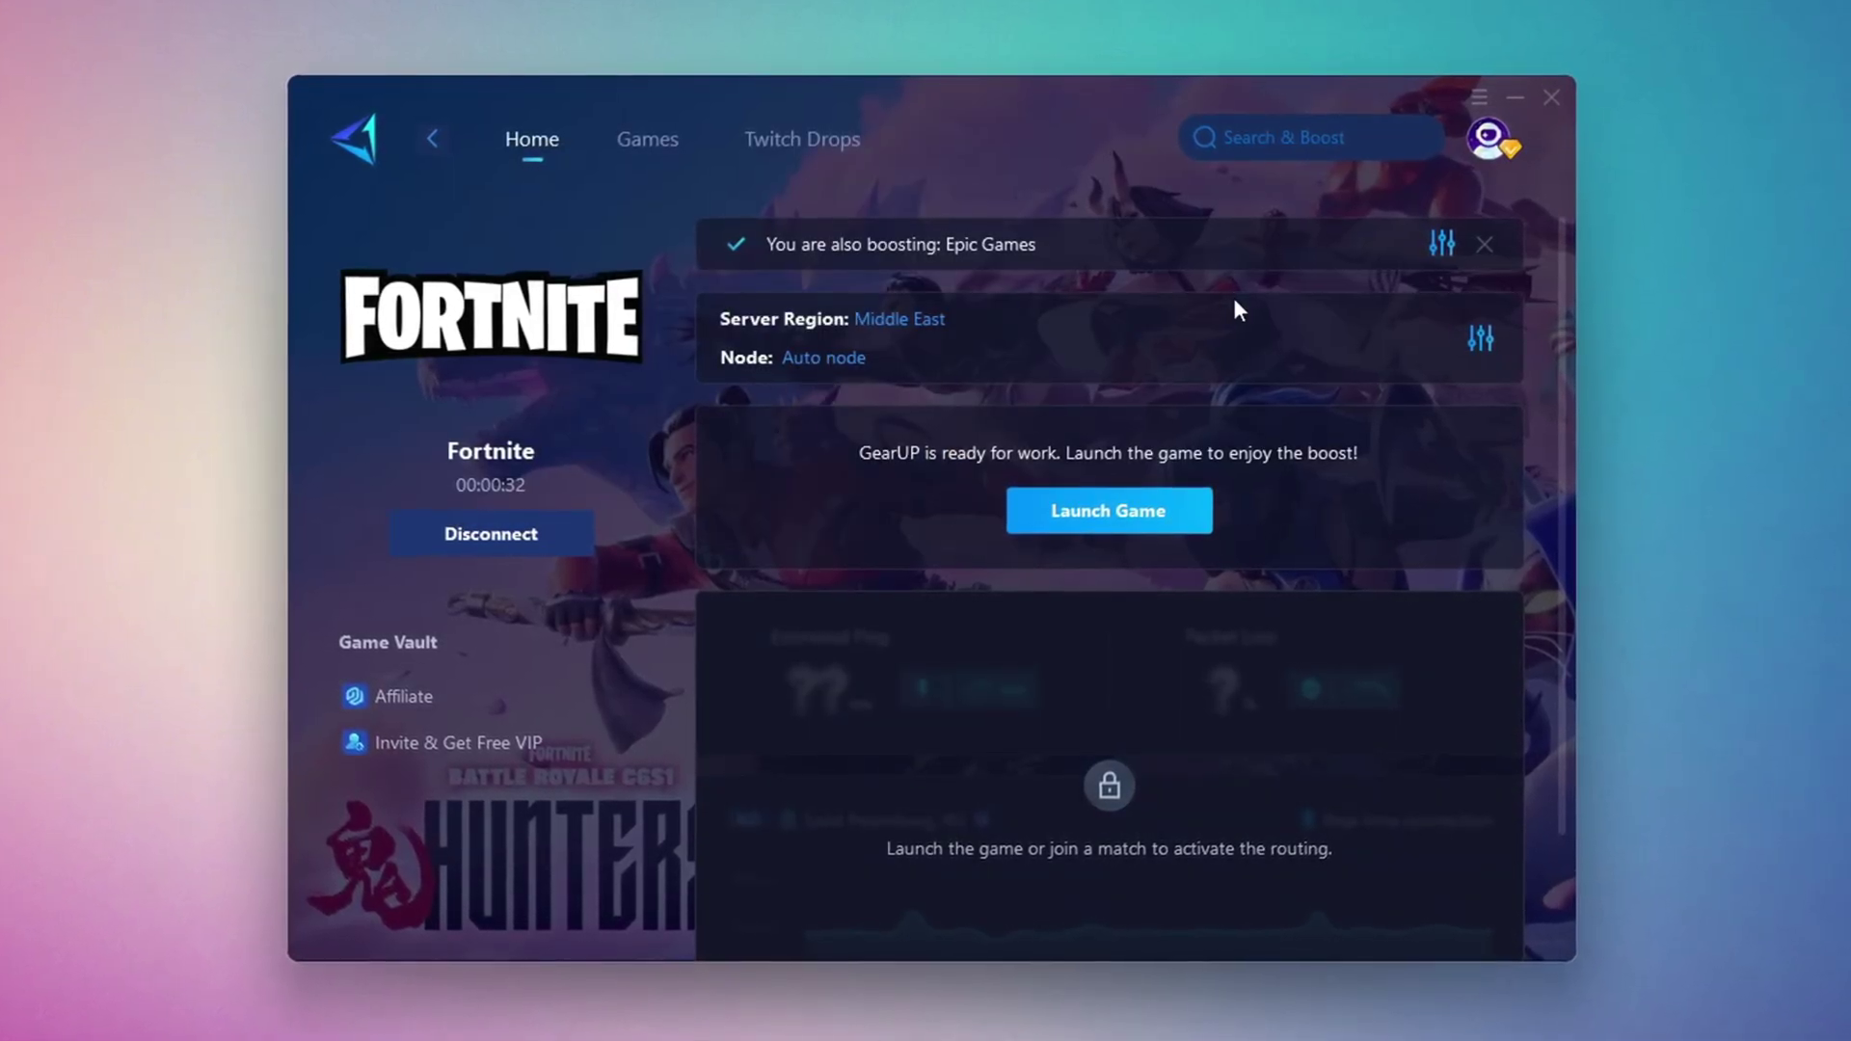
Minimize GearUP to keep boosting, then in Fortnite build walls and fire the shotgun
left_click(1559, 95)
left_click(926, 536)
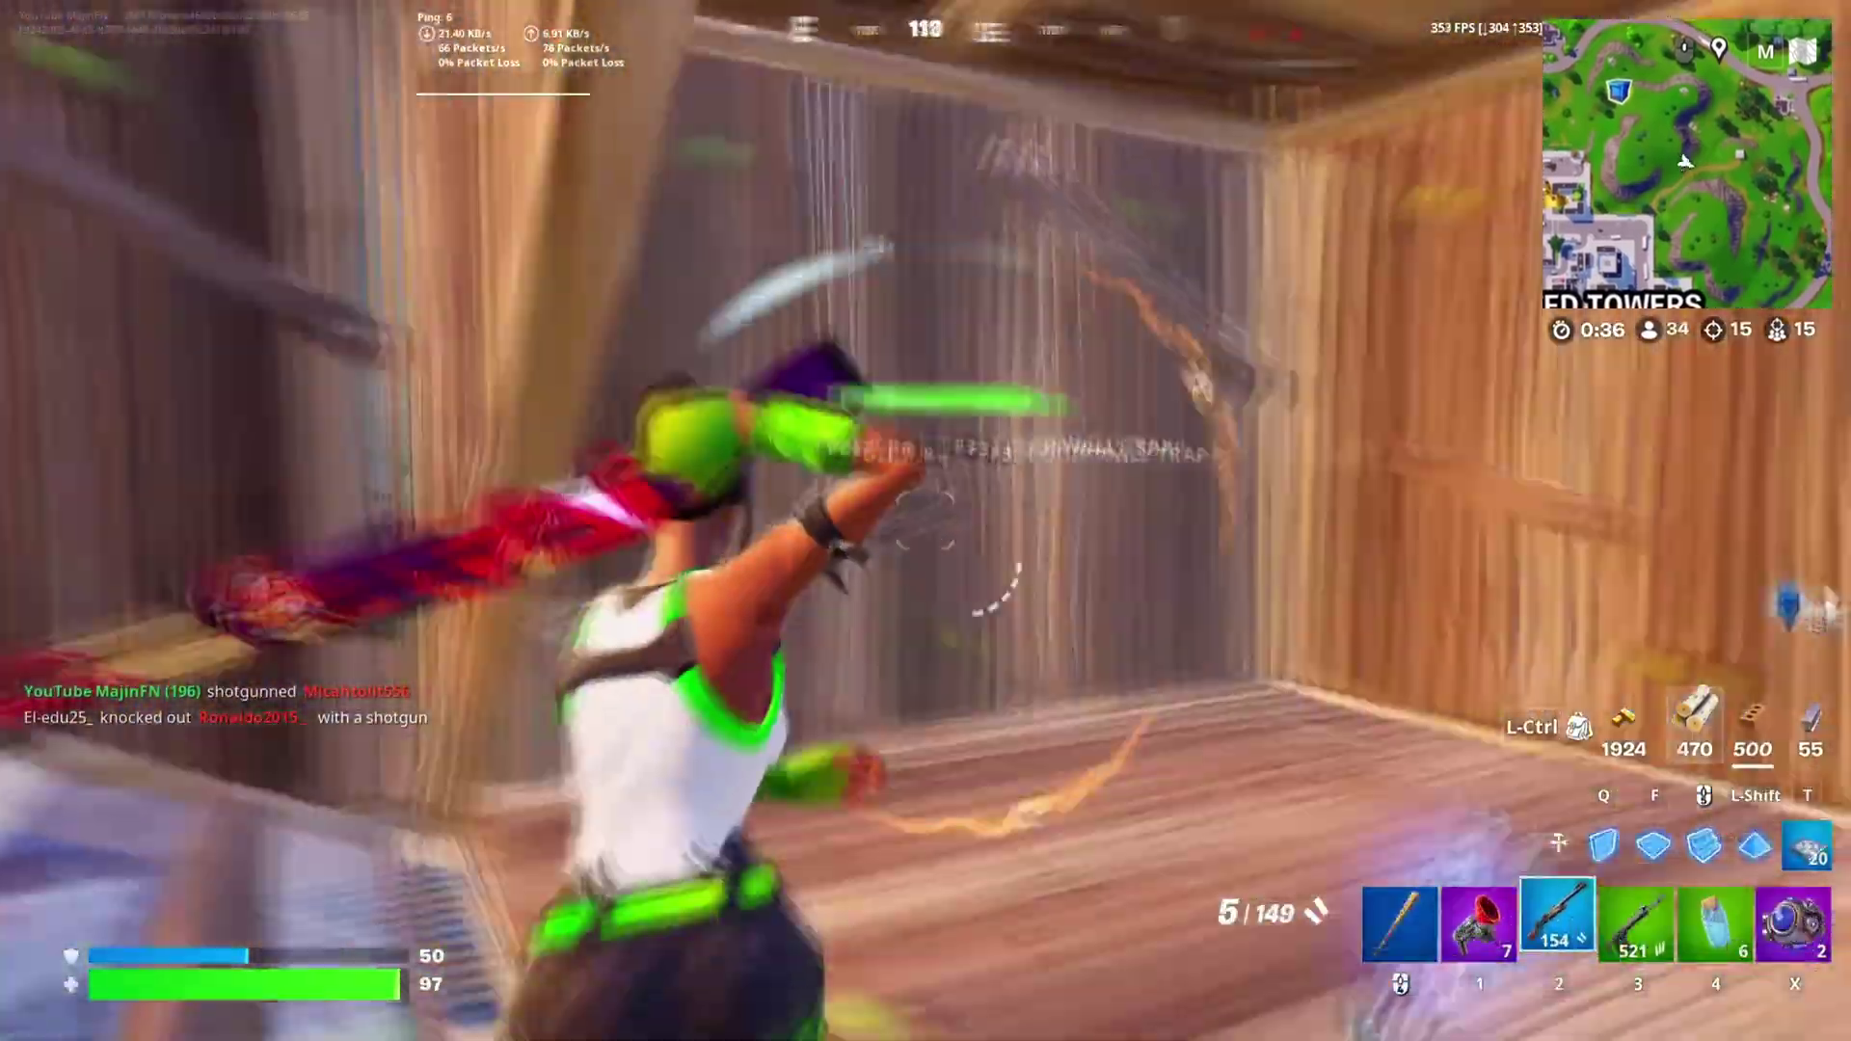
key("q")
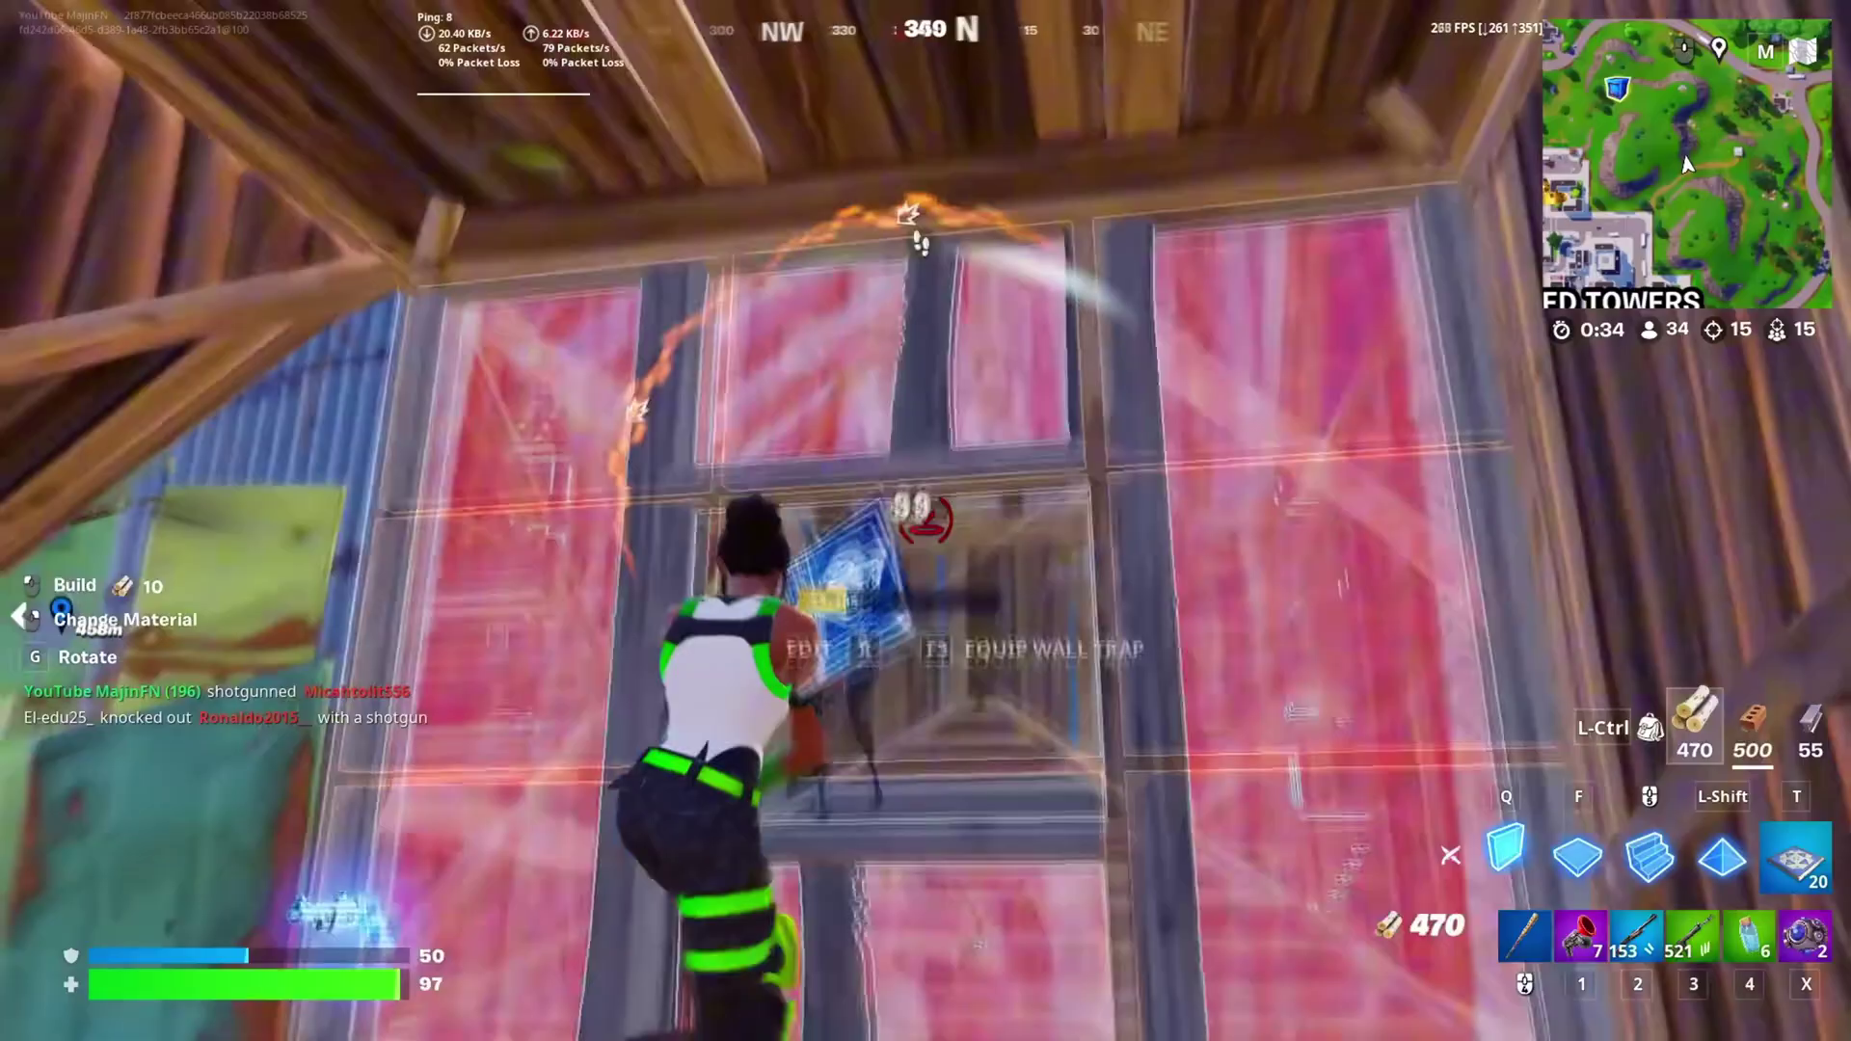
left_click(925, 521)
key("2")
left_click(925, 520)
key("3")
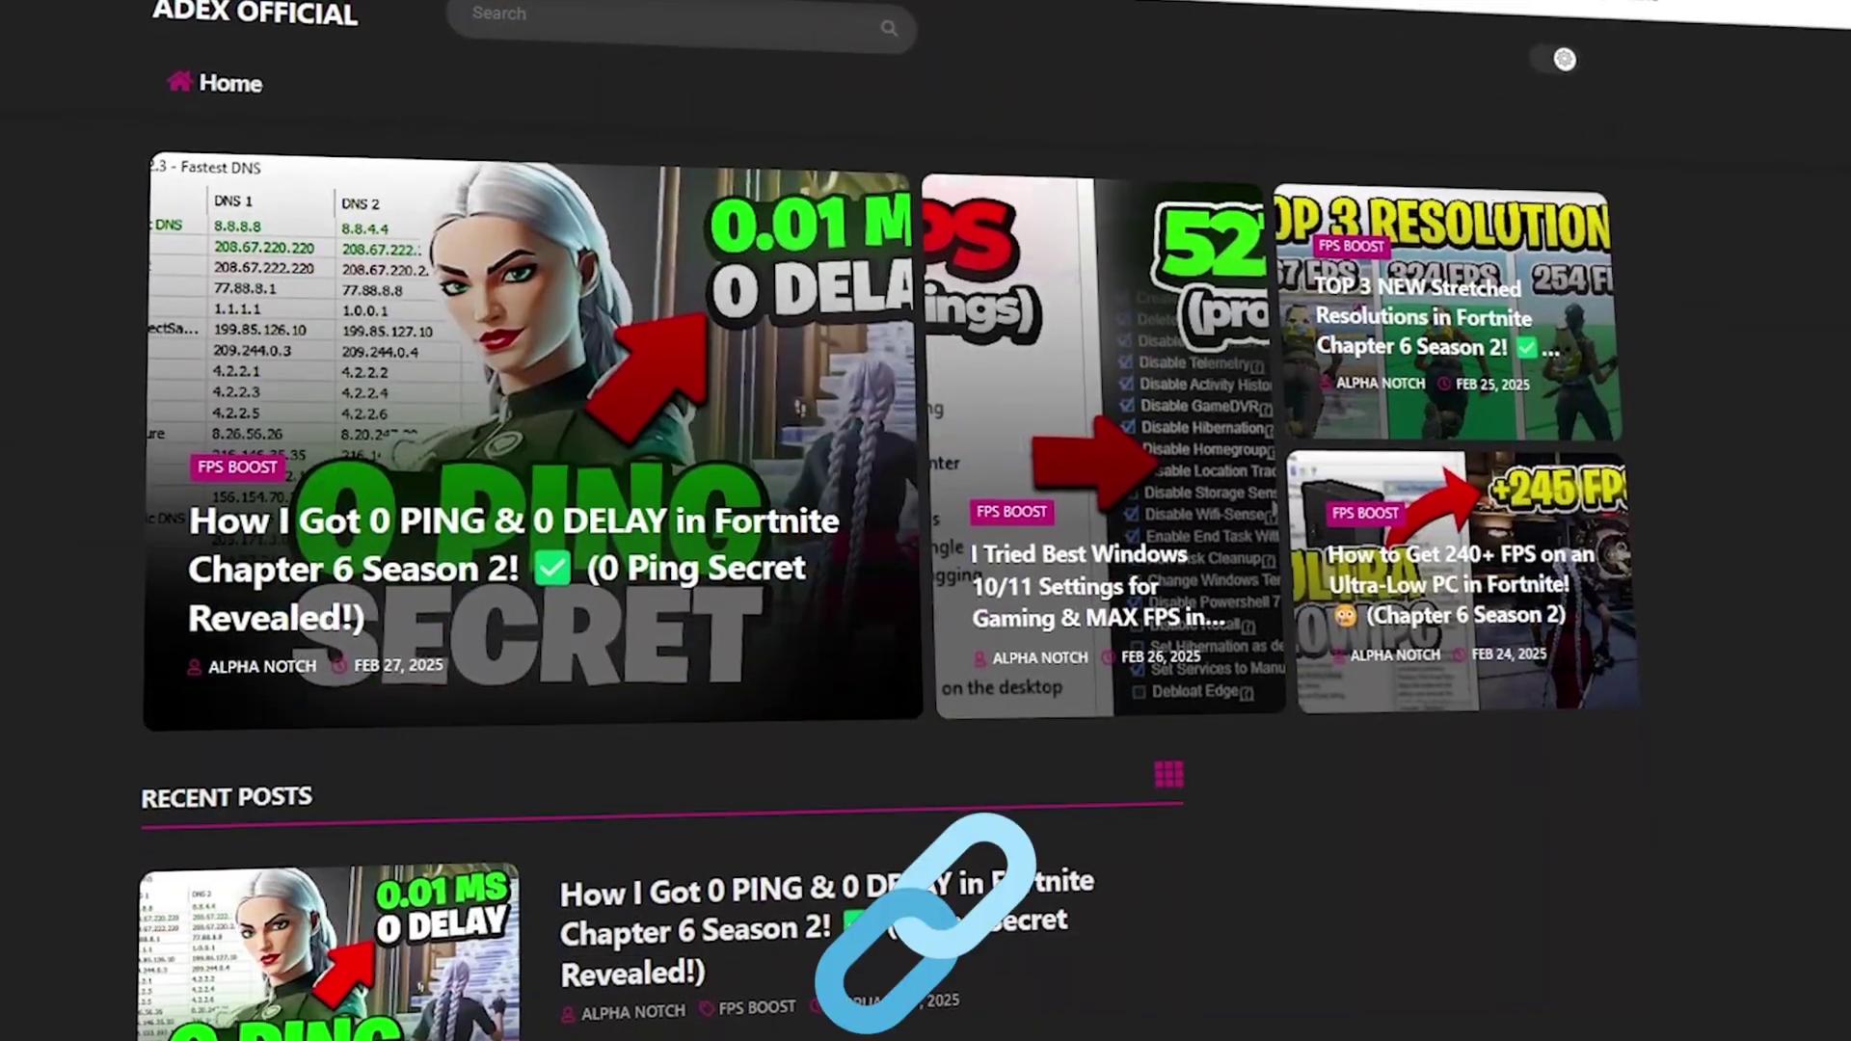
Scroll the ADEX OFFICIAL homepage down to its Recent Posts of Fortnite guides
scroll(925, 521, "down", 5)
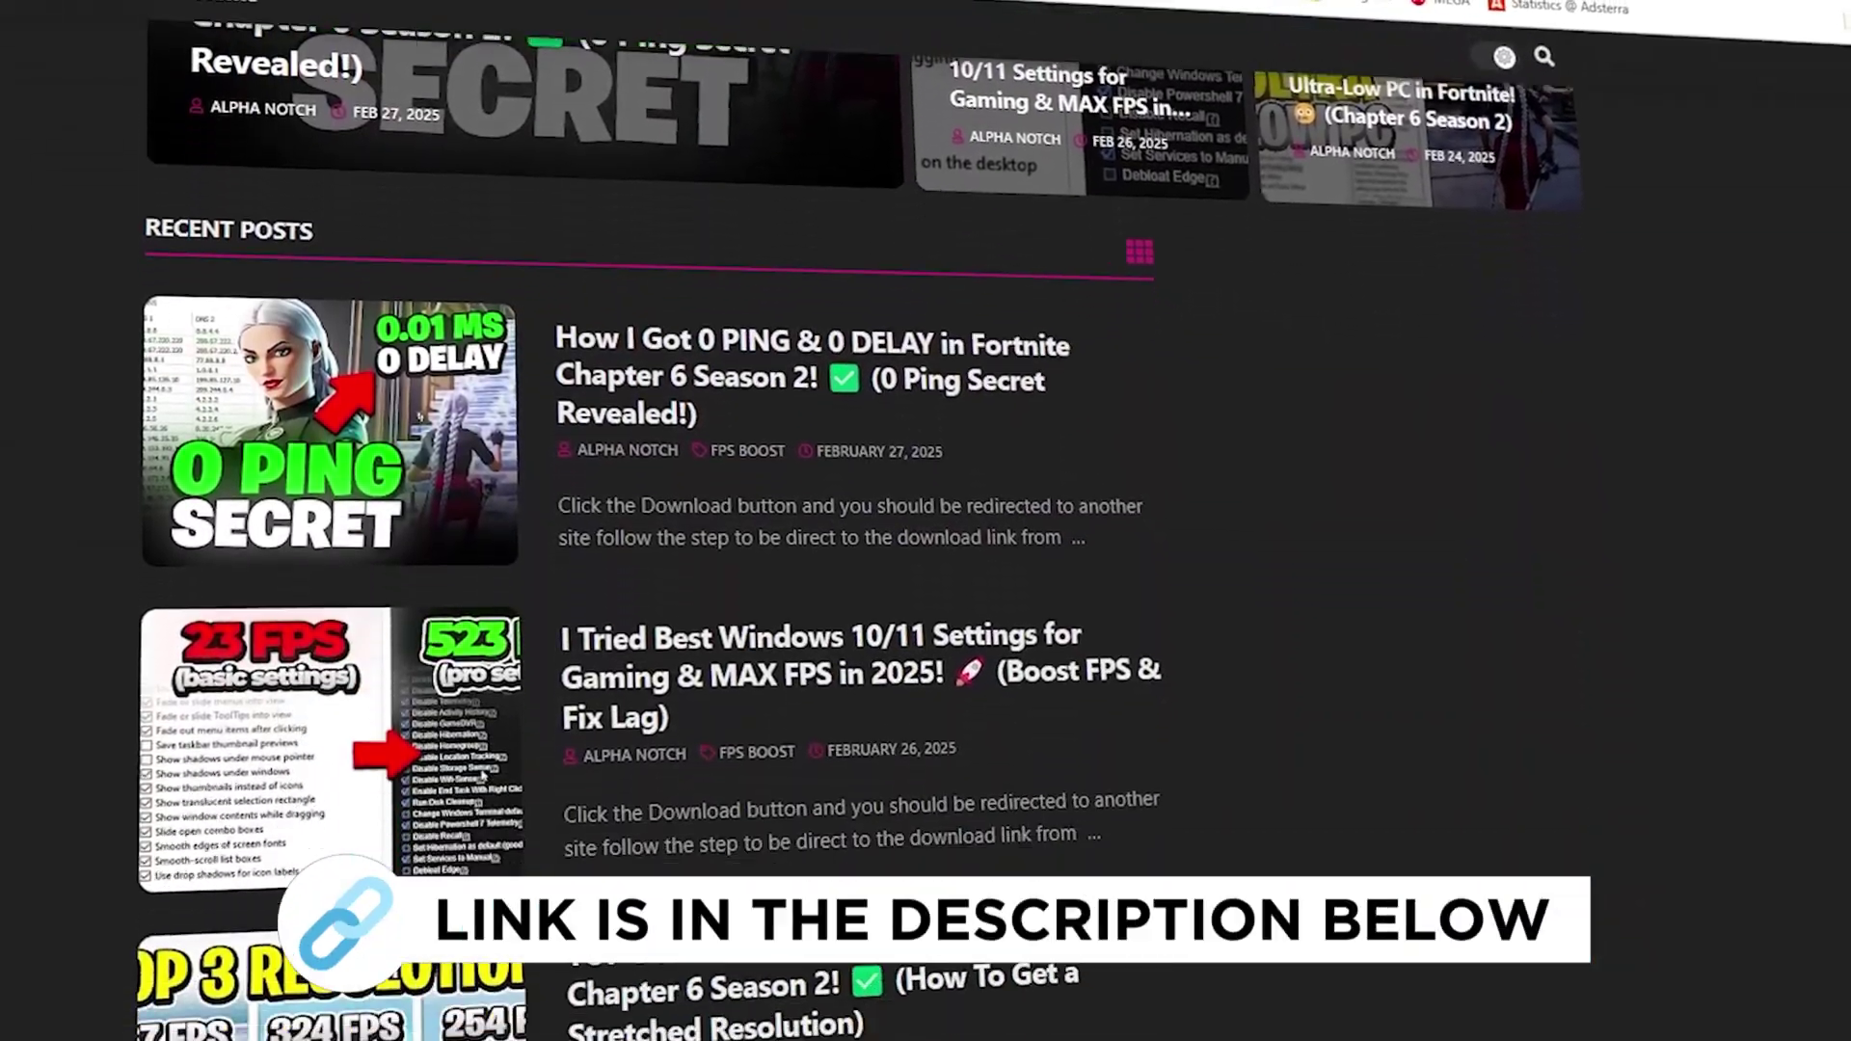
scroll(646, 578, "down", 8)
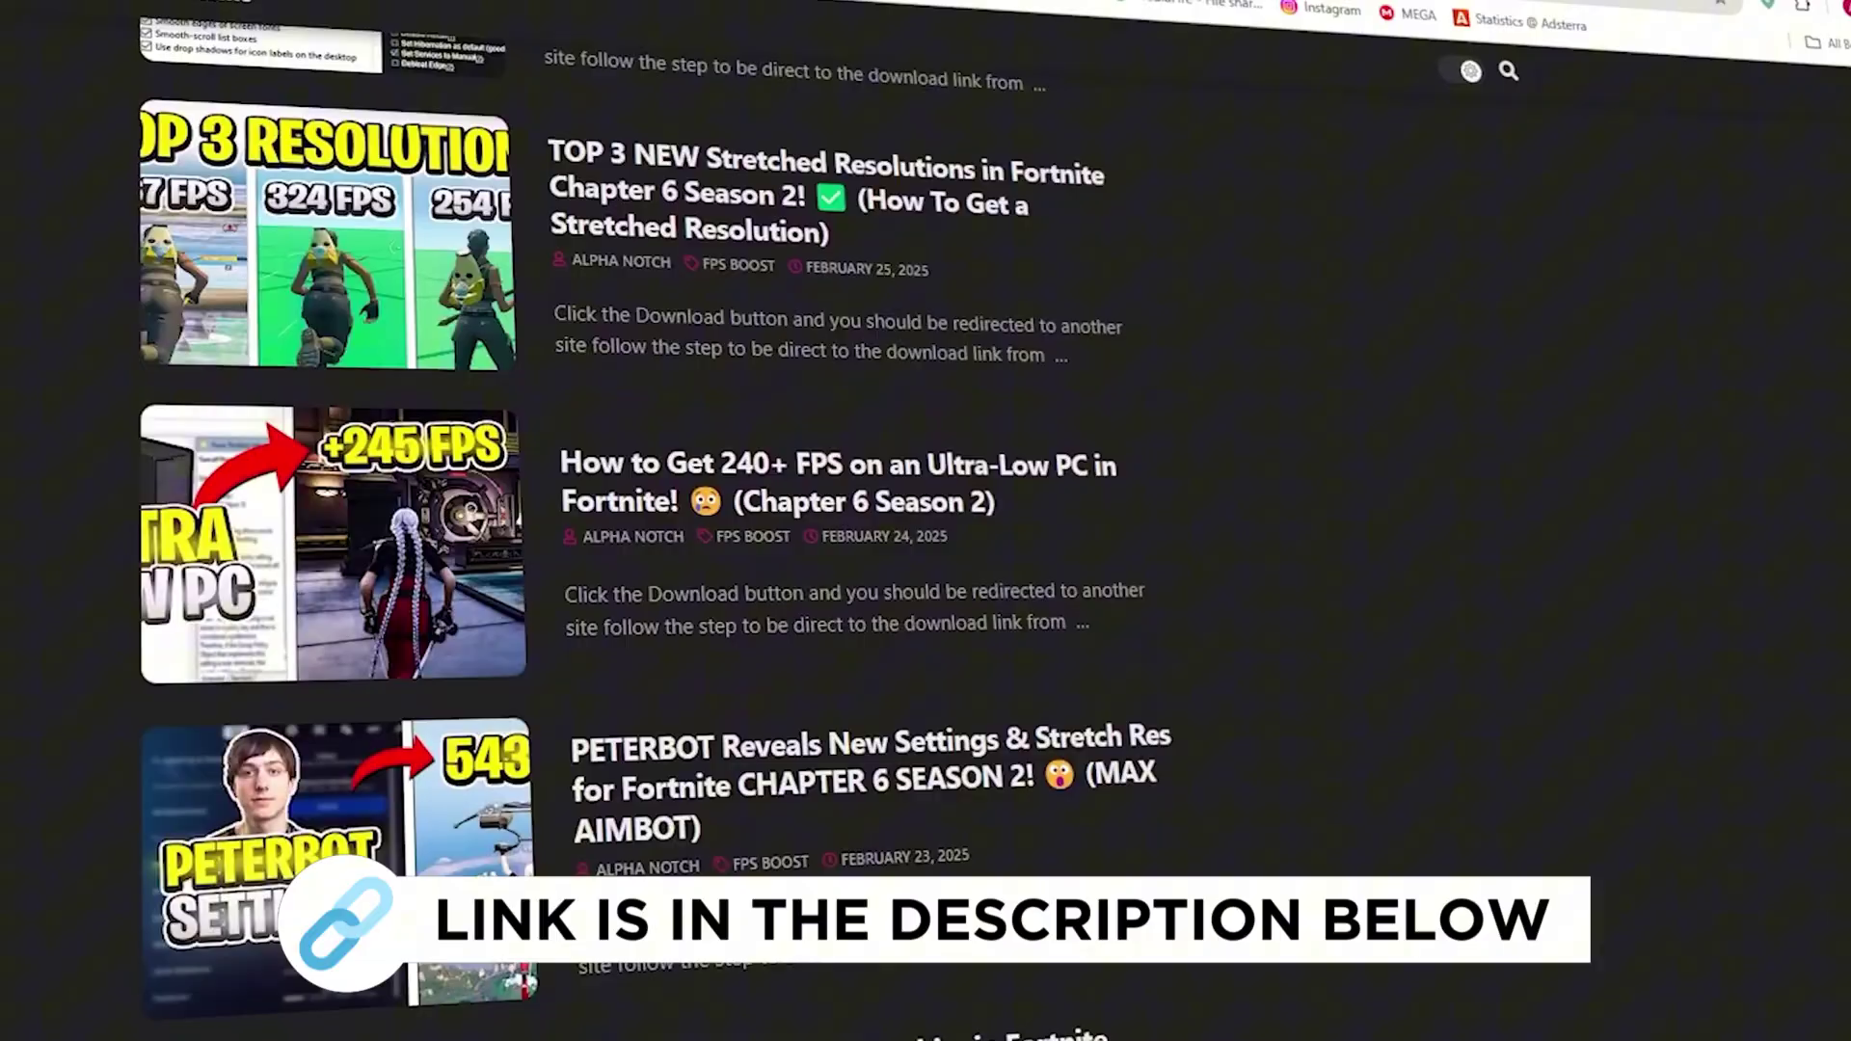
scroll(646, 579, "down", 5)
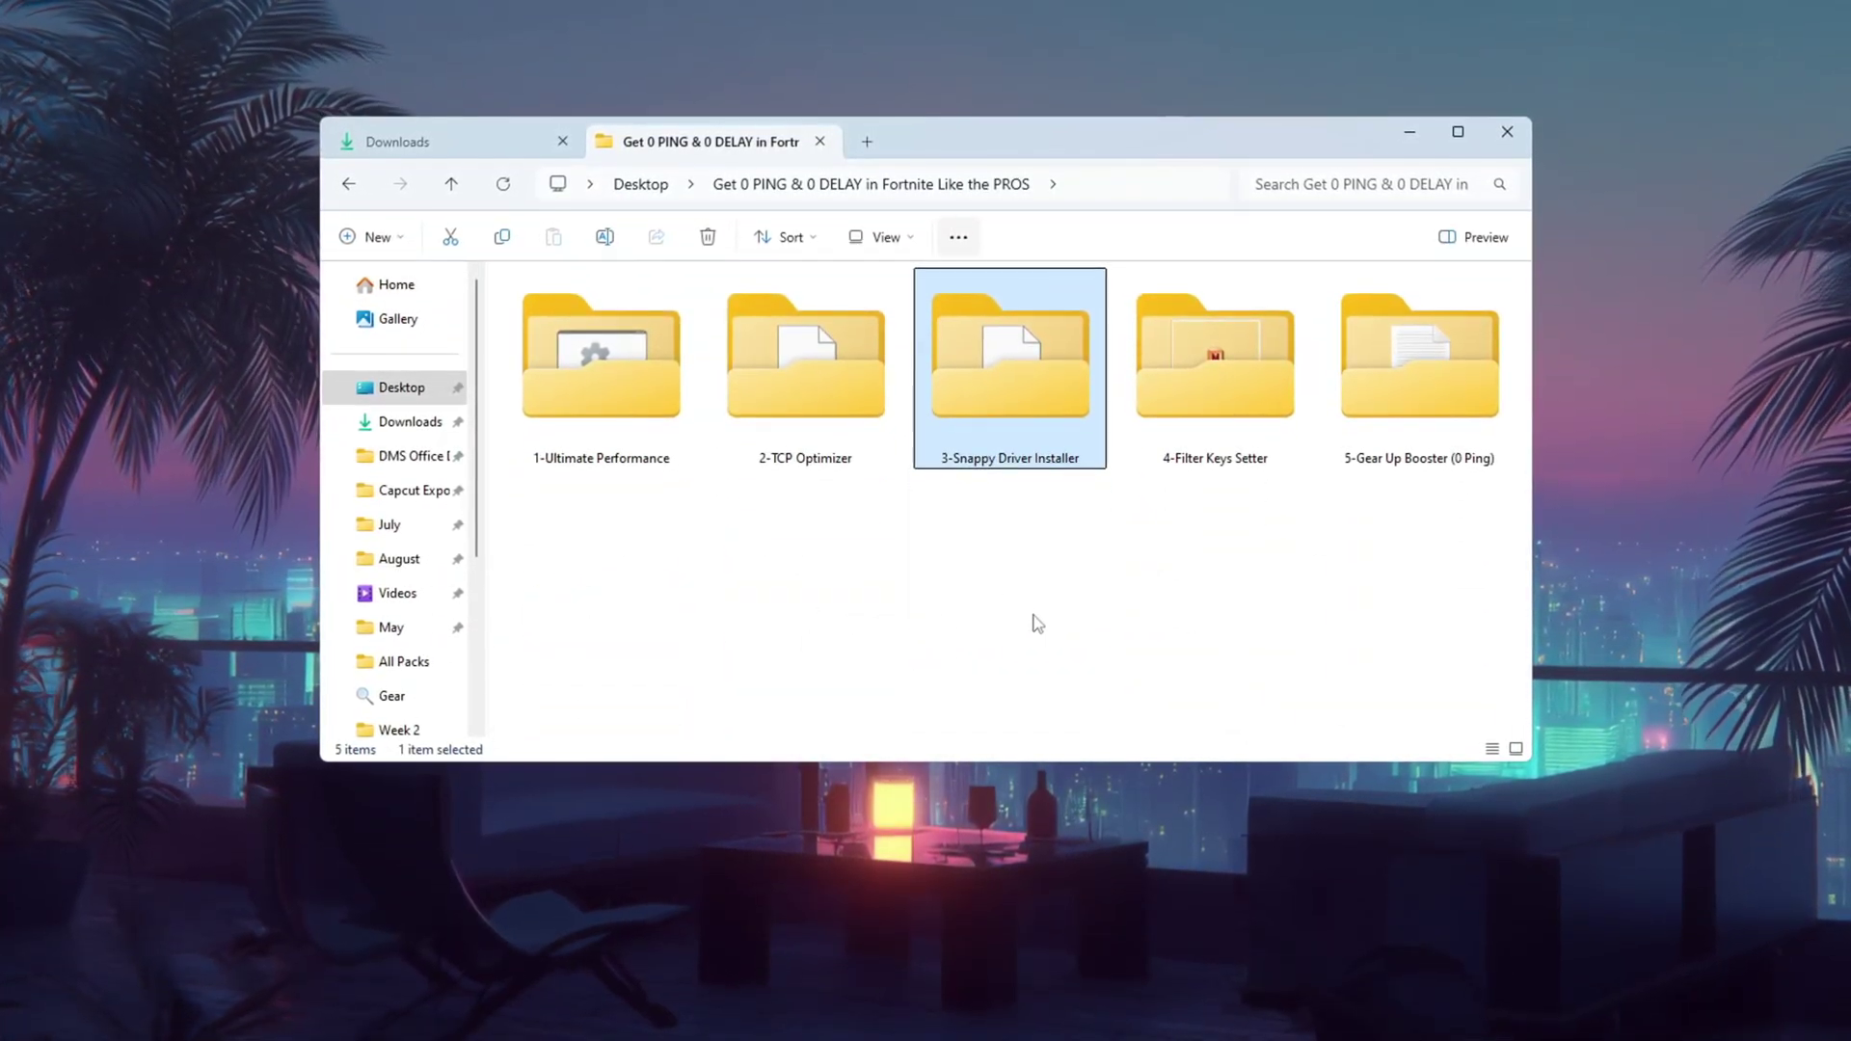
Run SDI_auto.bat as administrator from the 3-Snappy Driver Installer folder
double_click(1062, 402)
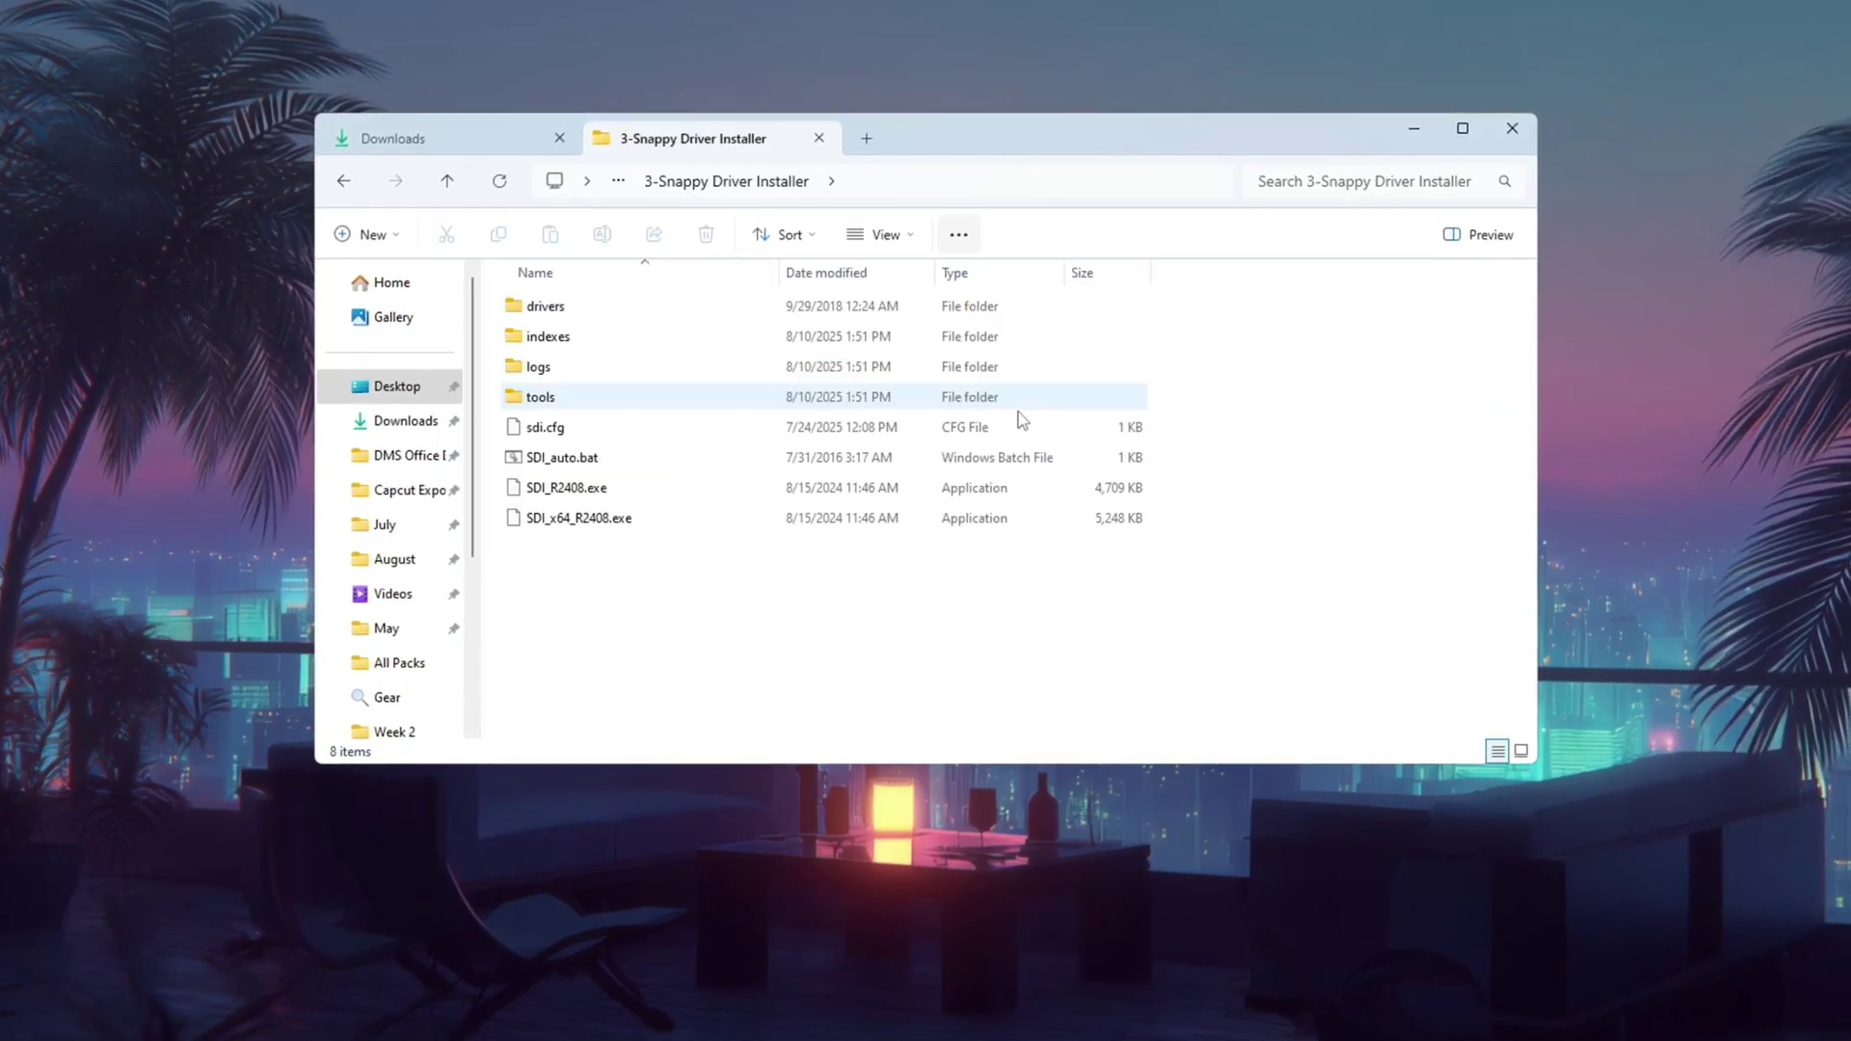
left_click_drag(718, 597, 964, 287)
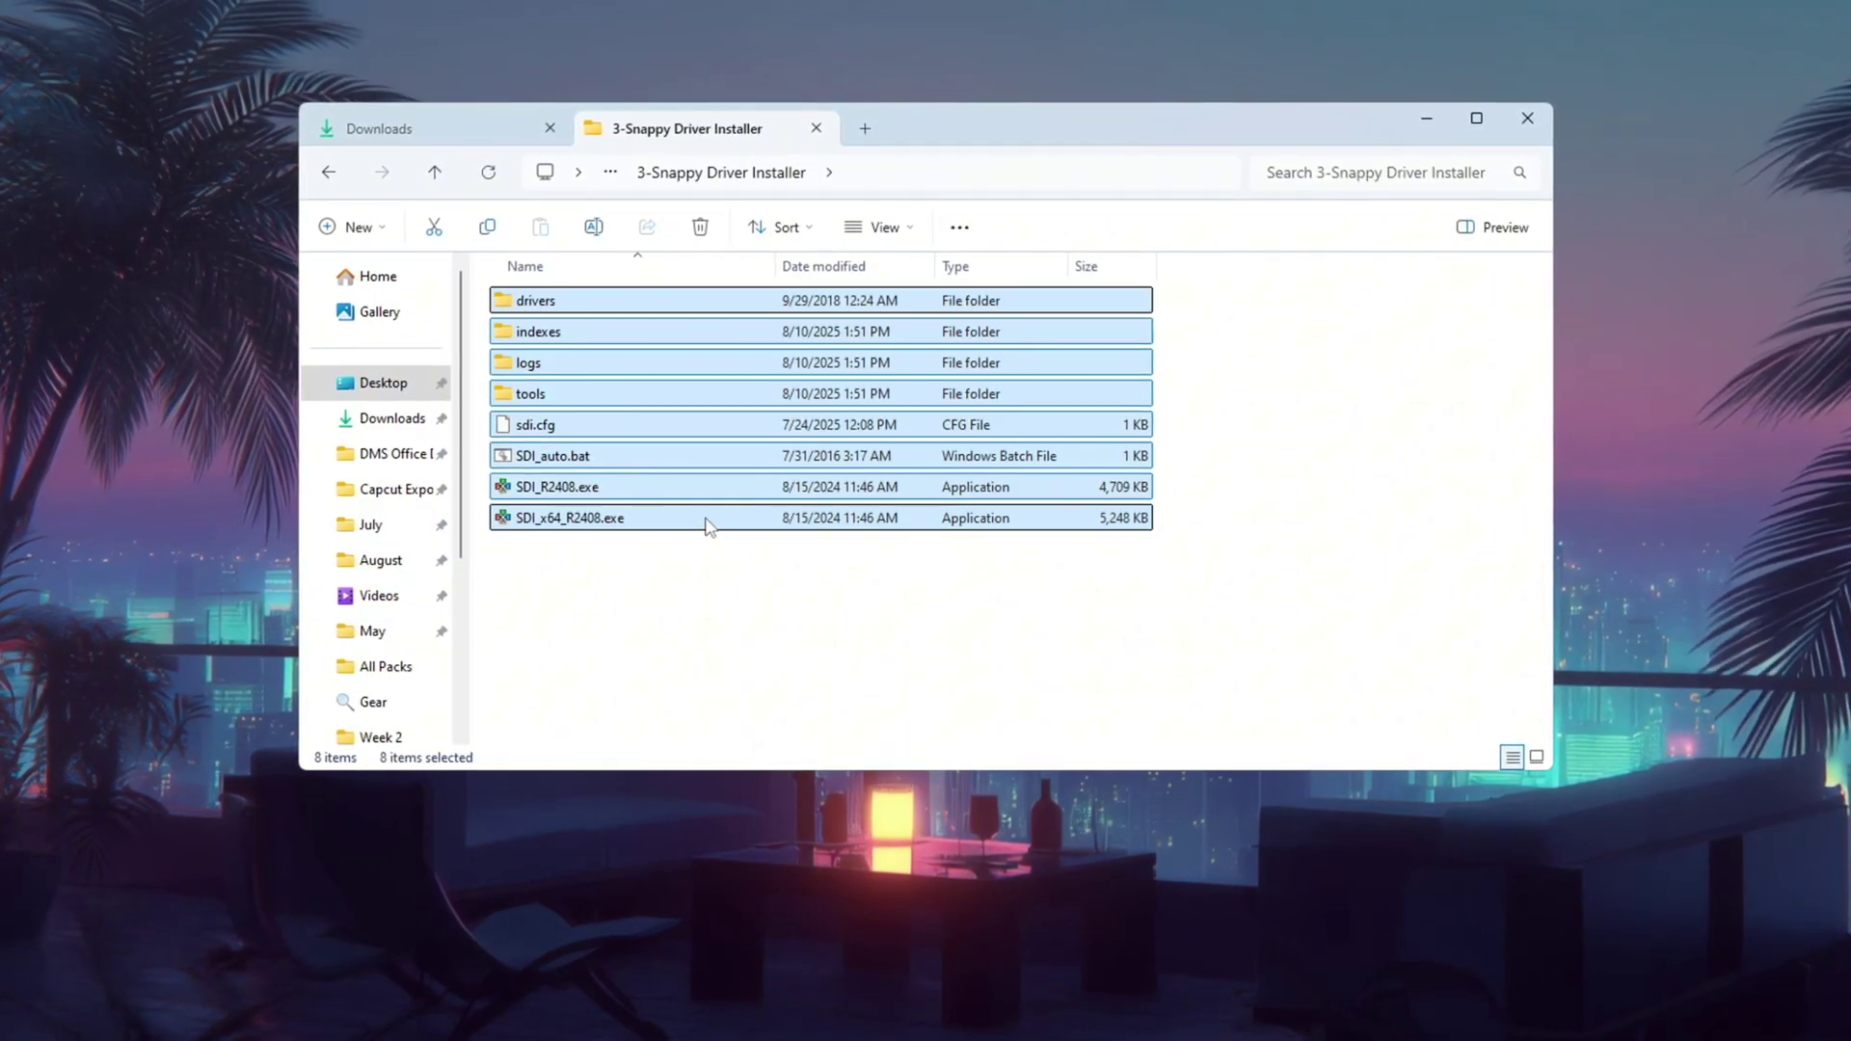
left_click(618, 466)
right_click(619, 465)
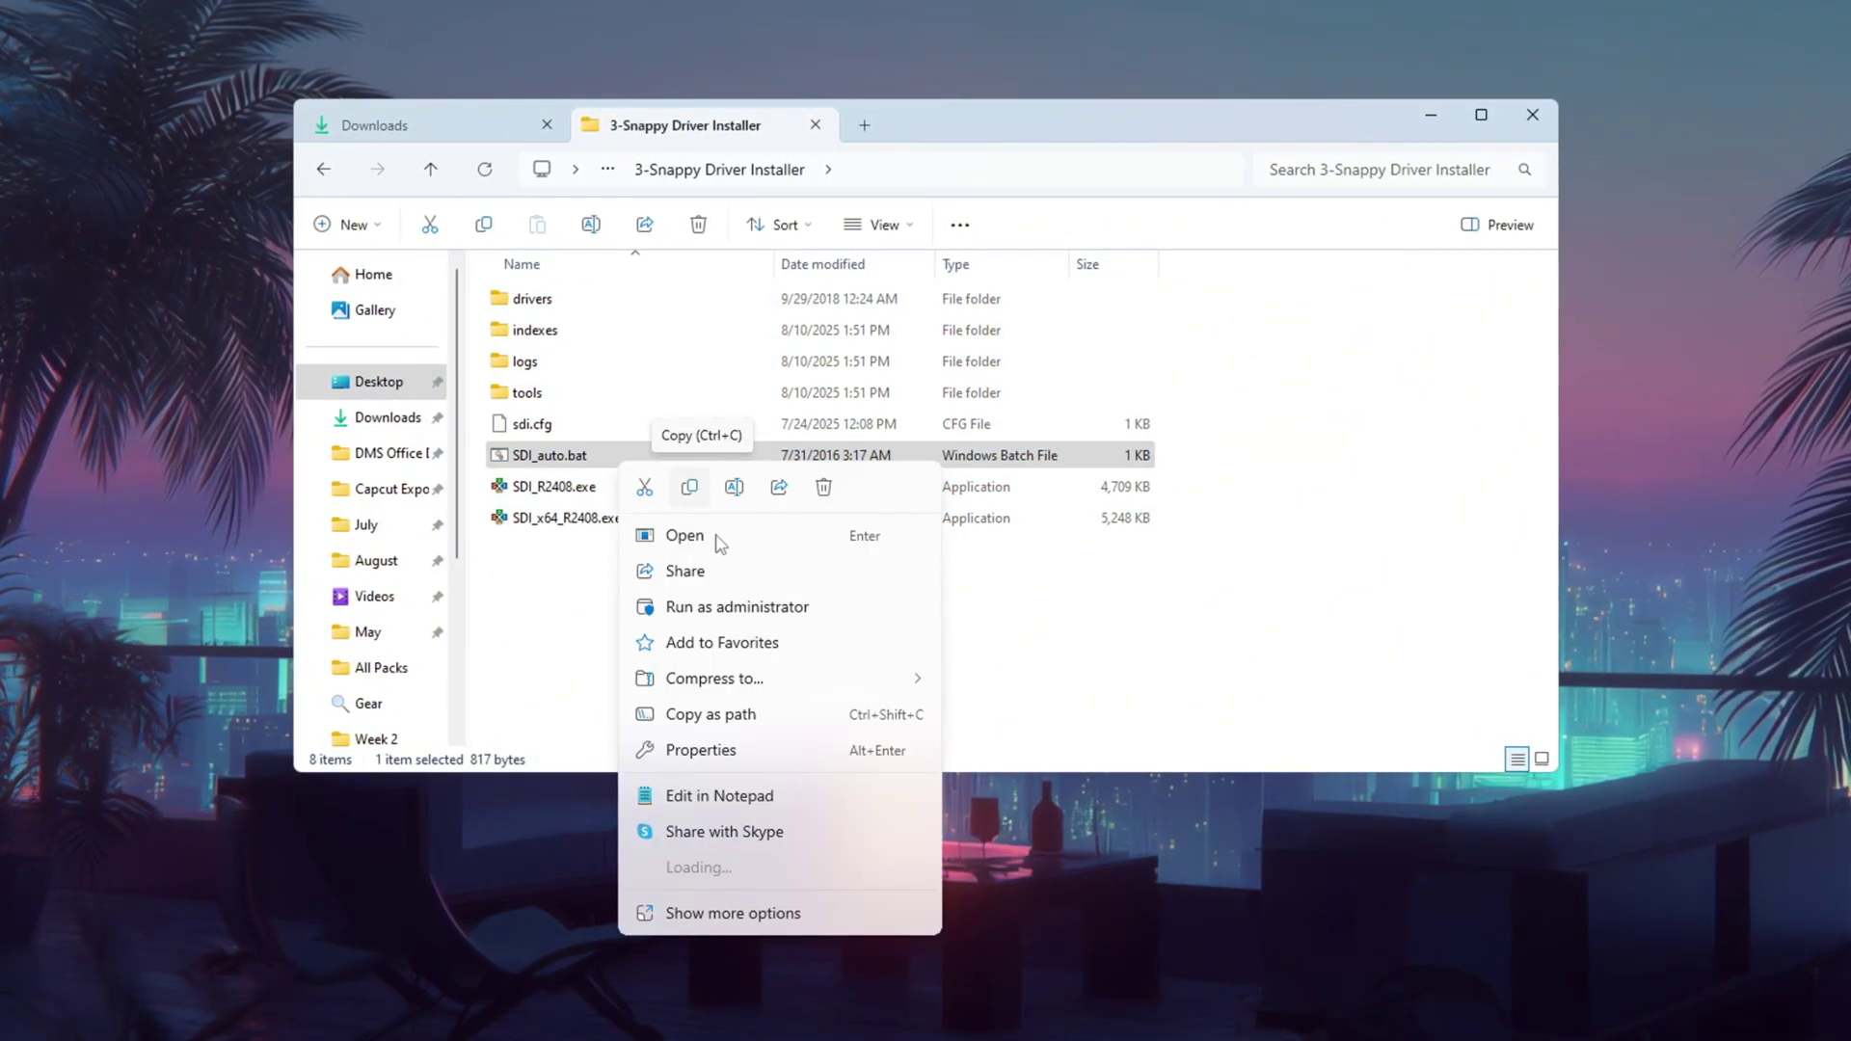
left_click(732, 618)
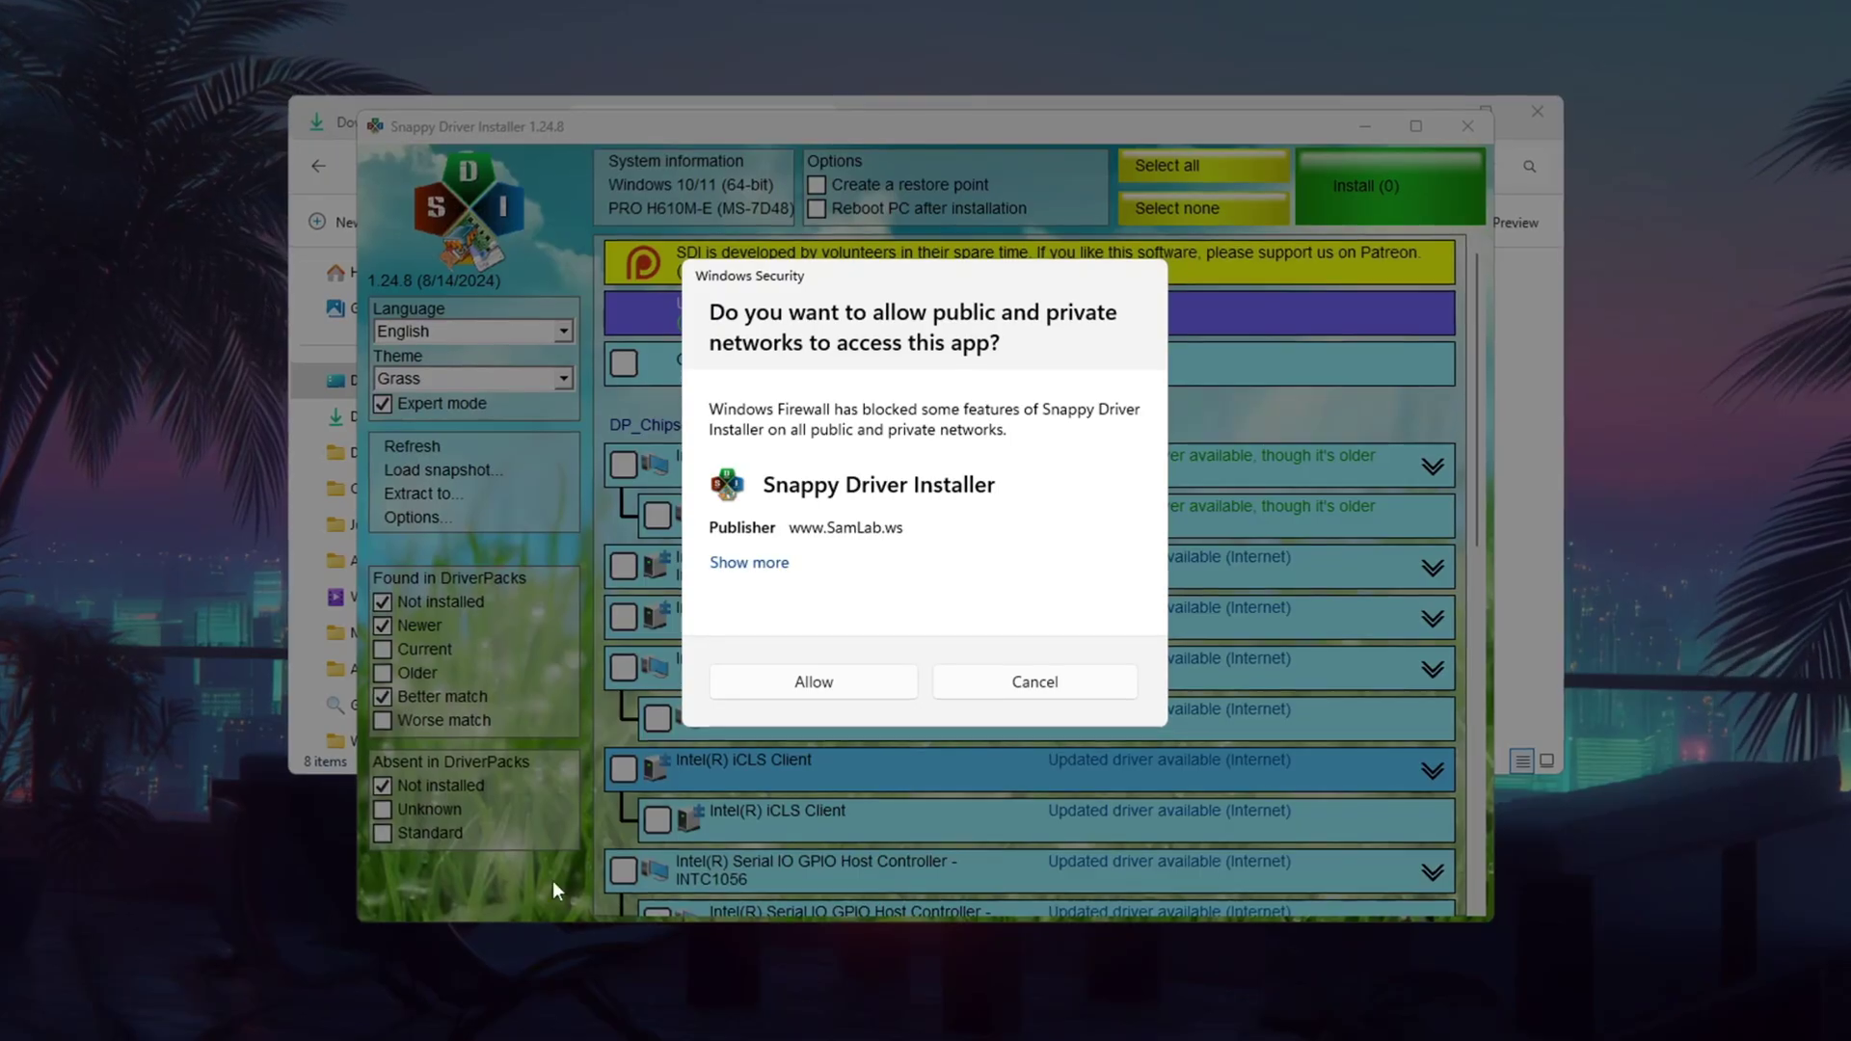
Allow Snappy Driver Installer through the Windows firewall and browse its driver list
left_click(875, 694)
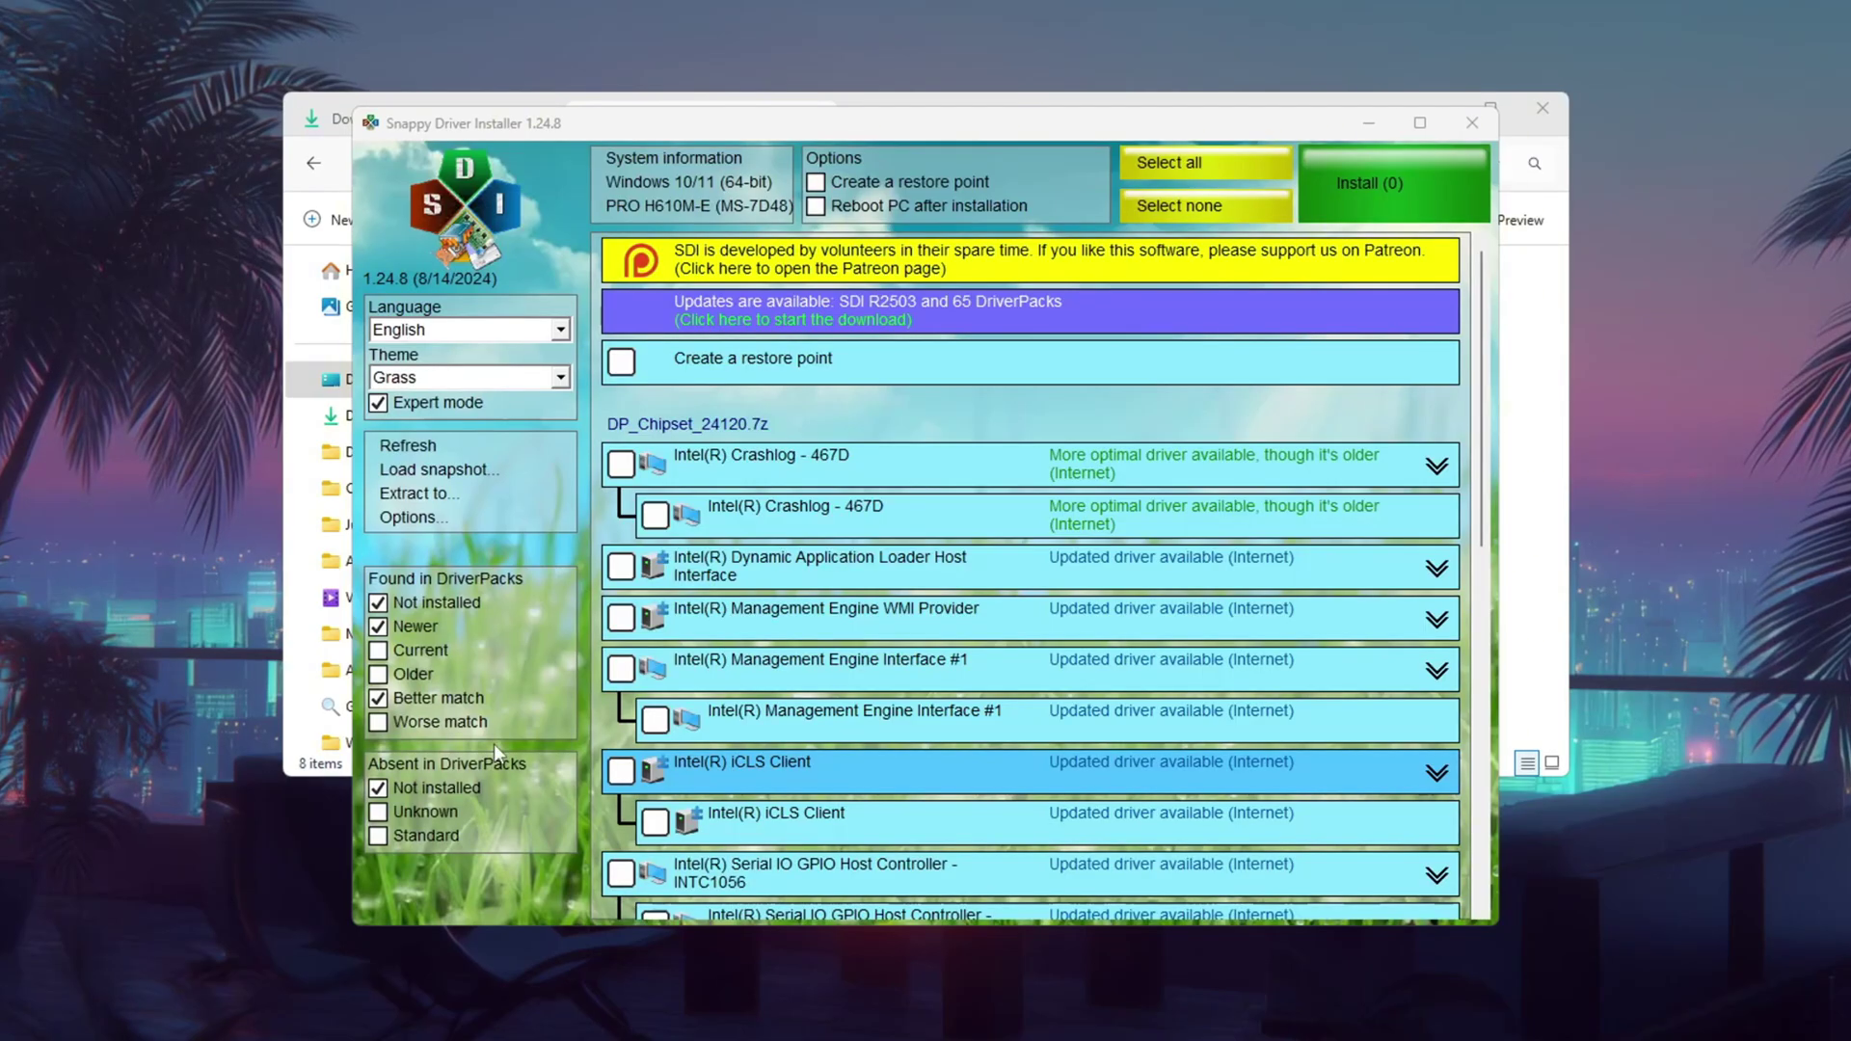
scroll(1098, 555, "down", 6)
scroll(1059, 565, "down", 2)
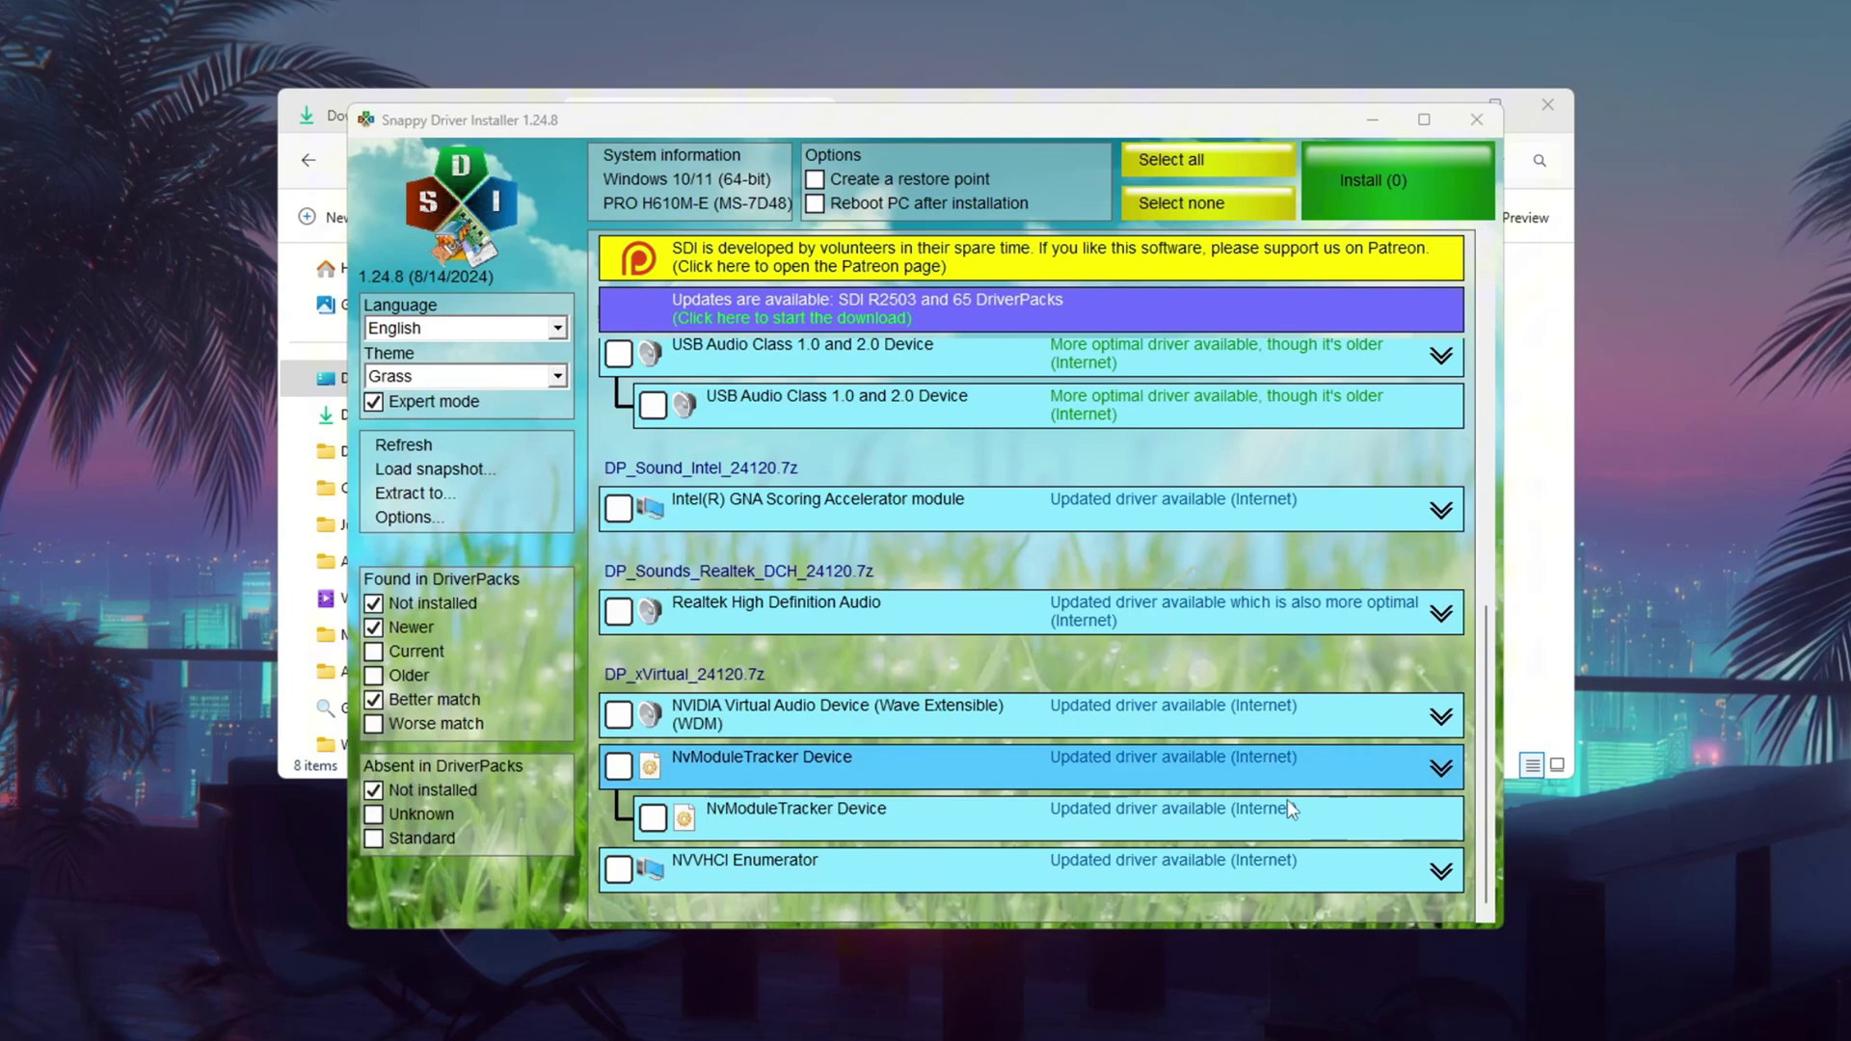
scroll(977, 543, "up", 3)
scroll(977, 544, "down", 2)
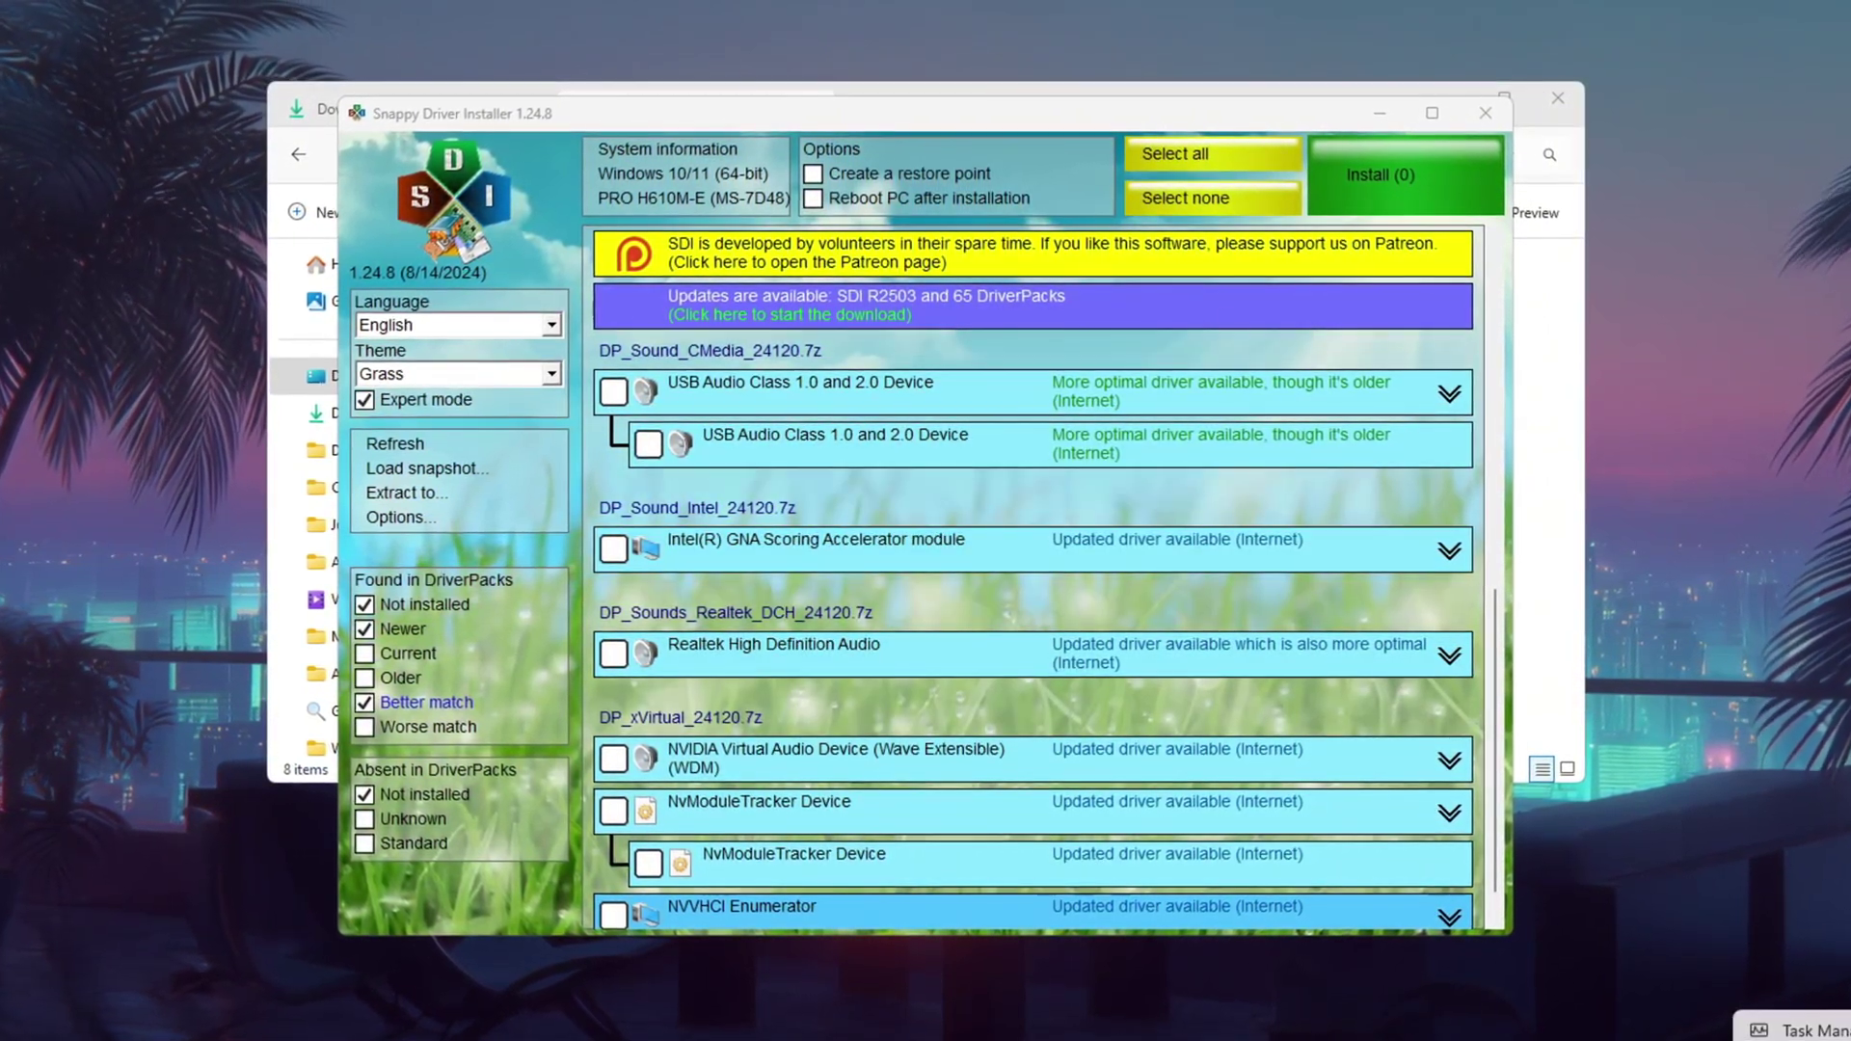
Confirm the Ethernet adapter name in Task Manager, then mark the Realtek PCIe GbE Family Controller driver
key("ctrl+shift+Escape")
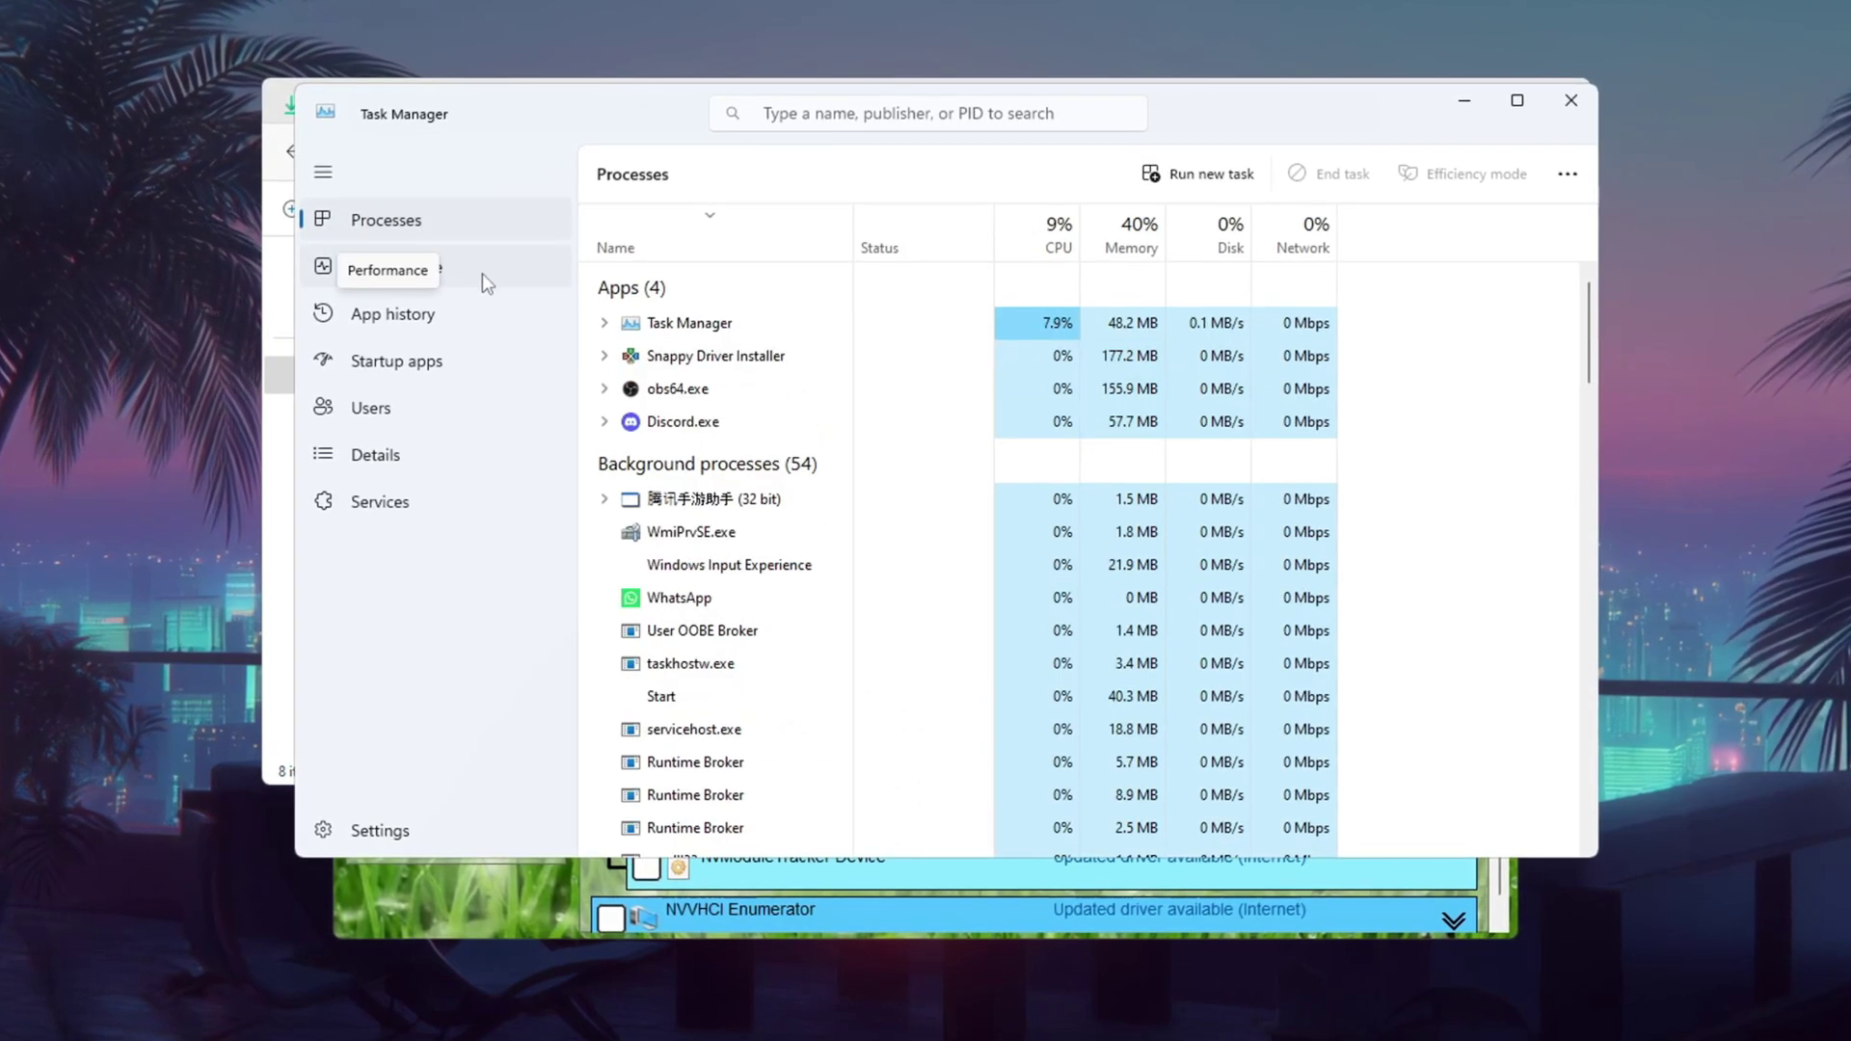
left_click(487, 281)
left_click(709, 622)
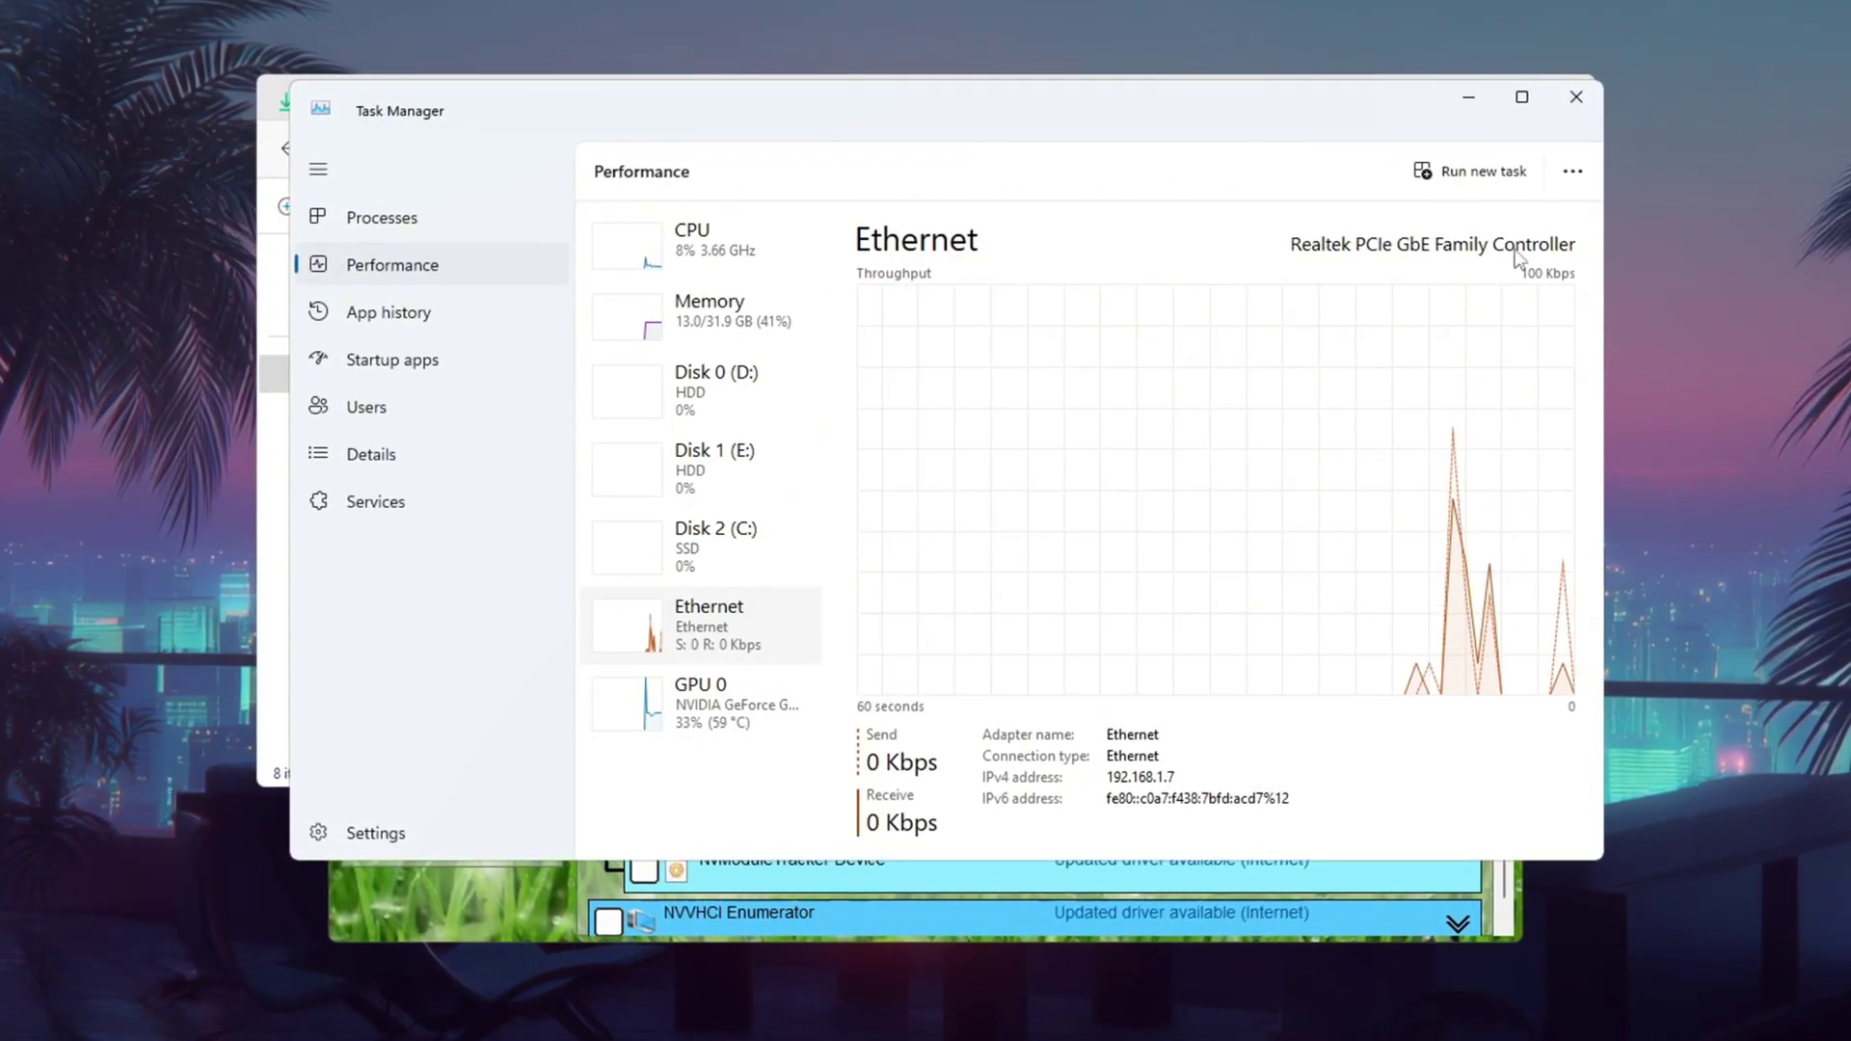
left_click(1580, 94)
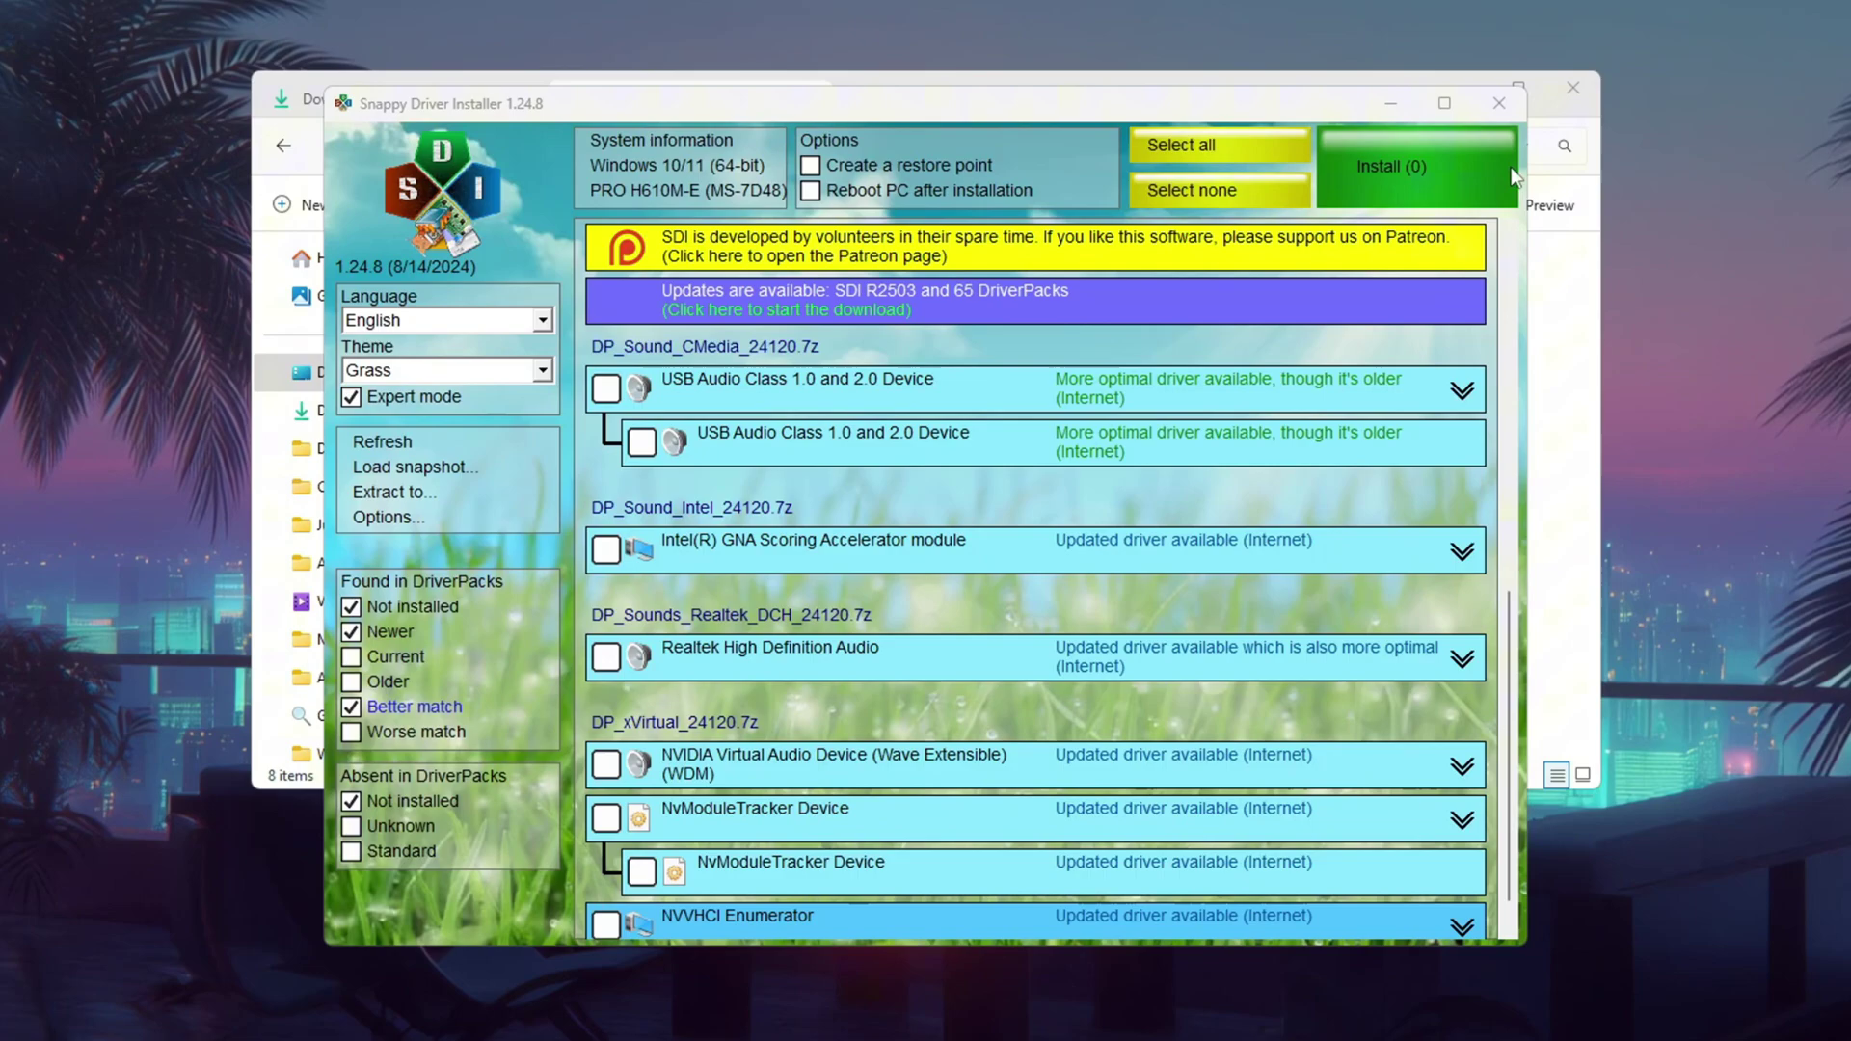
scroll(928, 601, "up", 5)
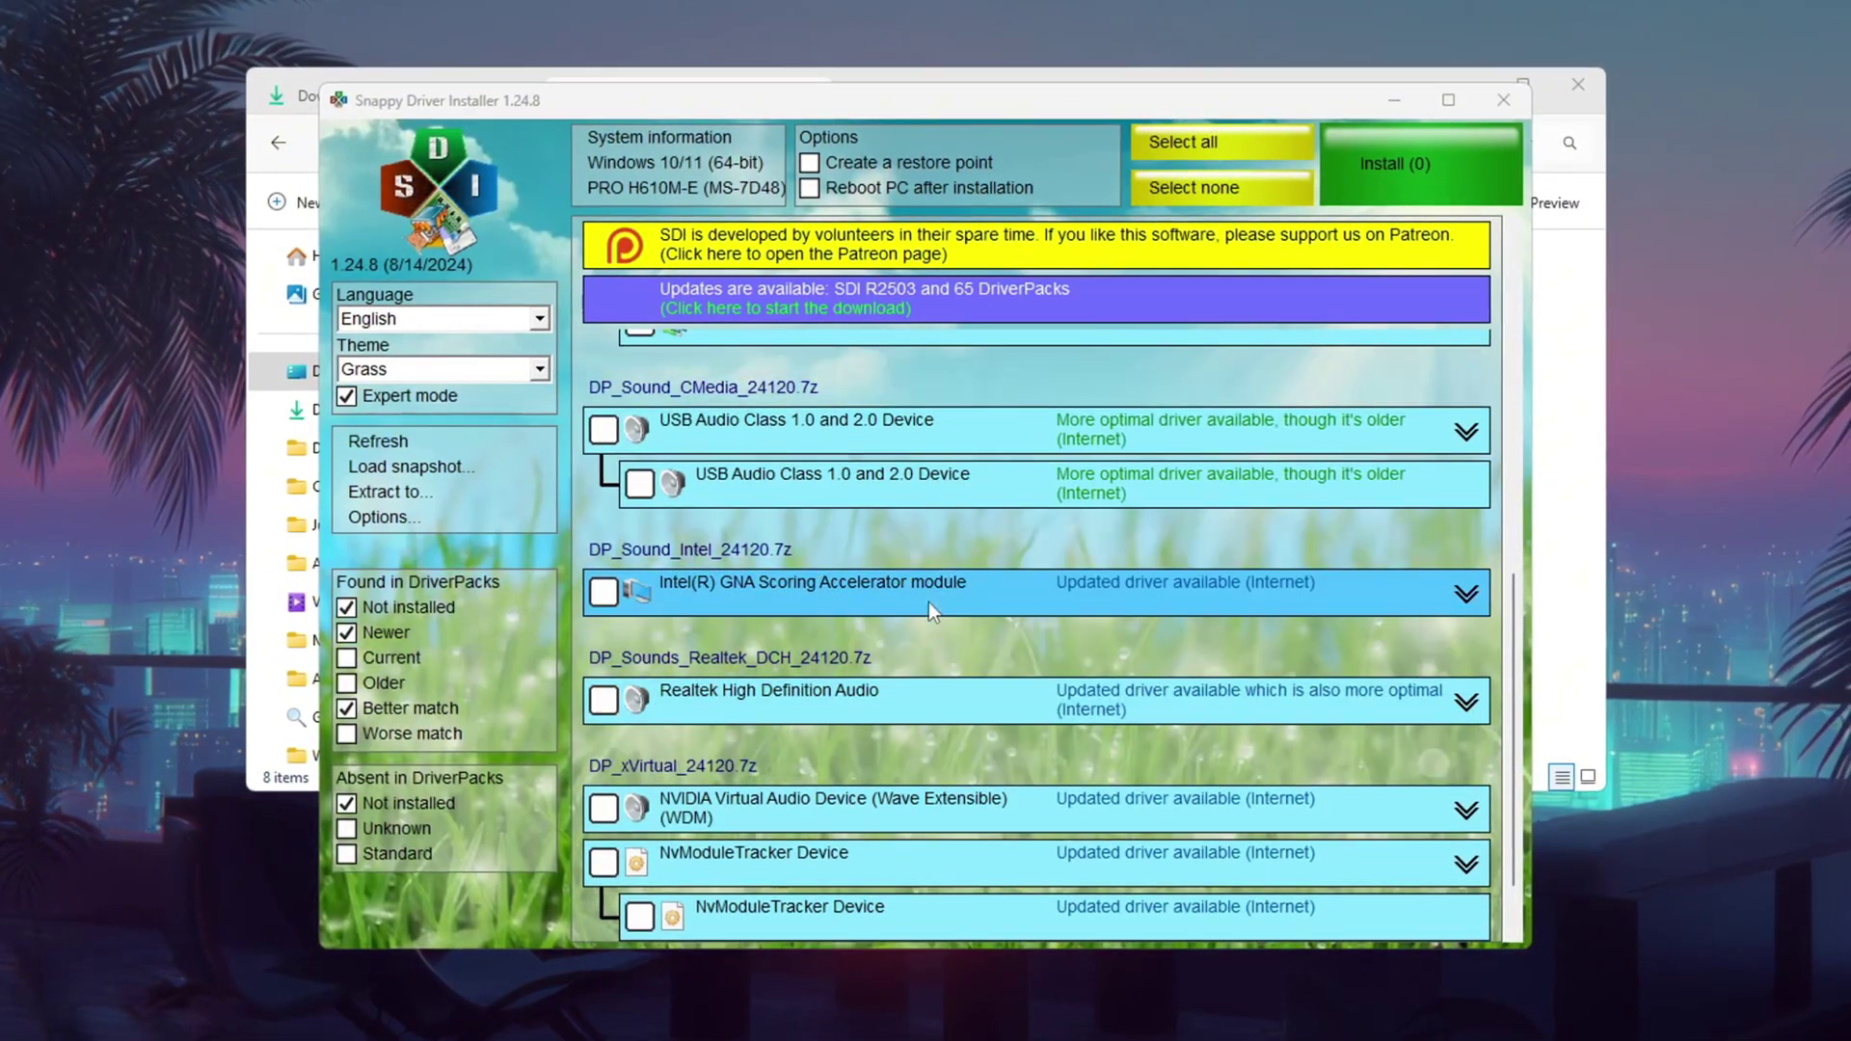
left_click(602, 477)
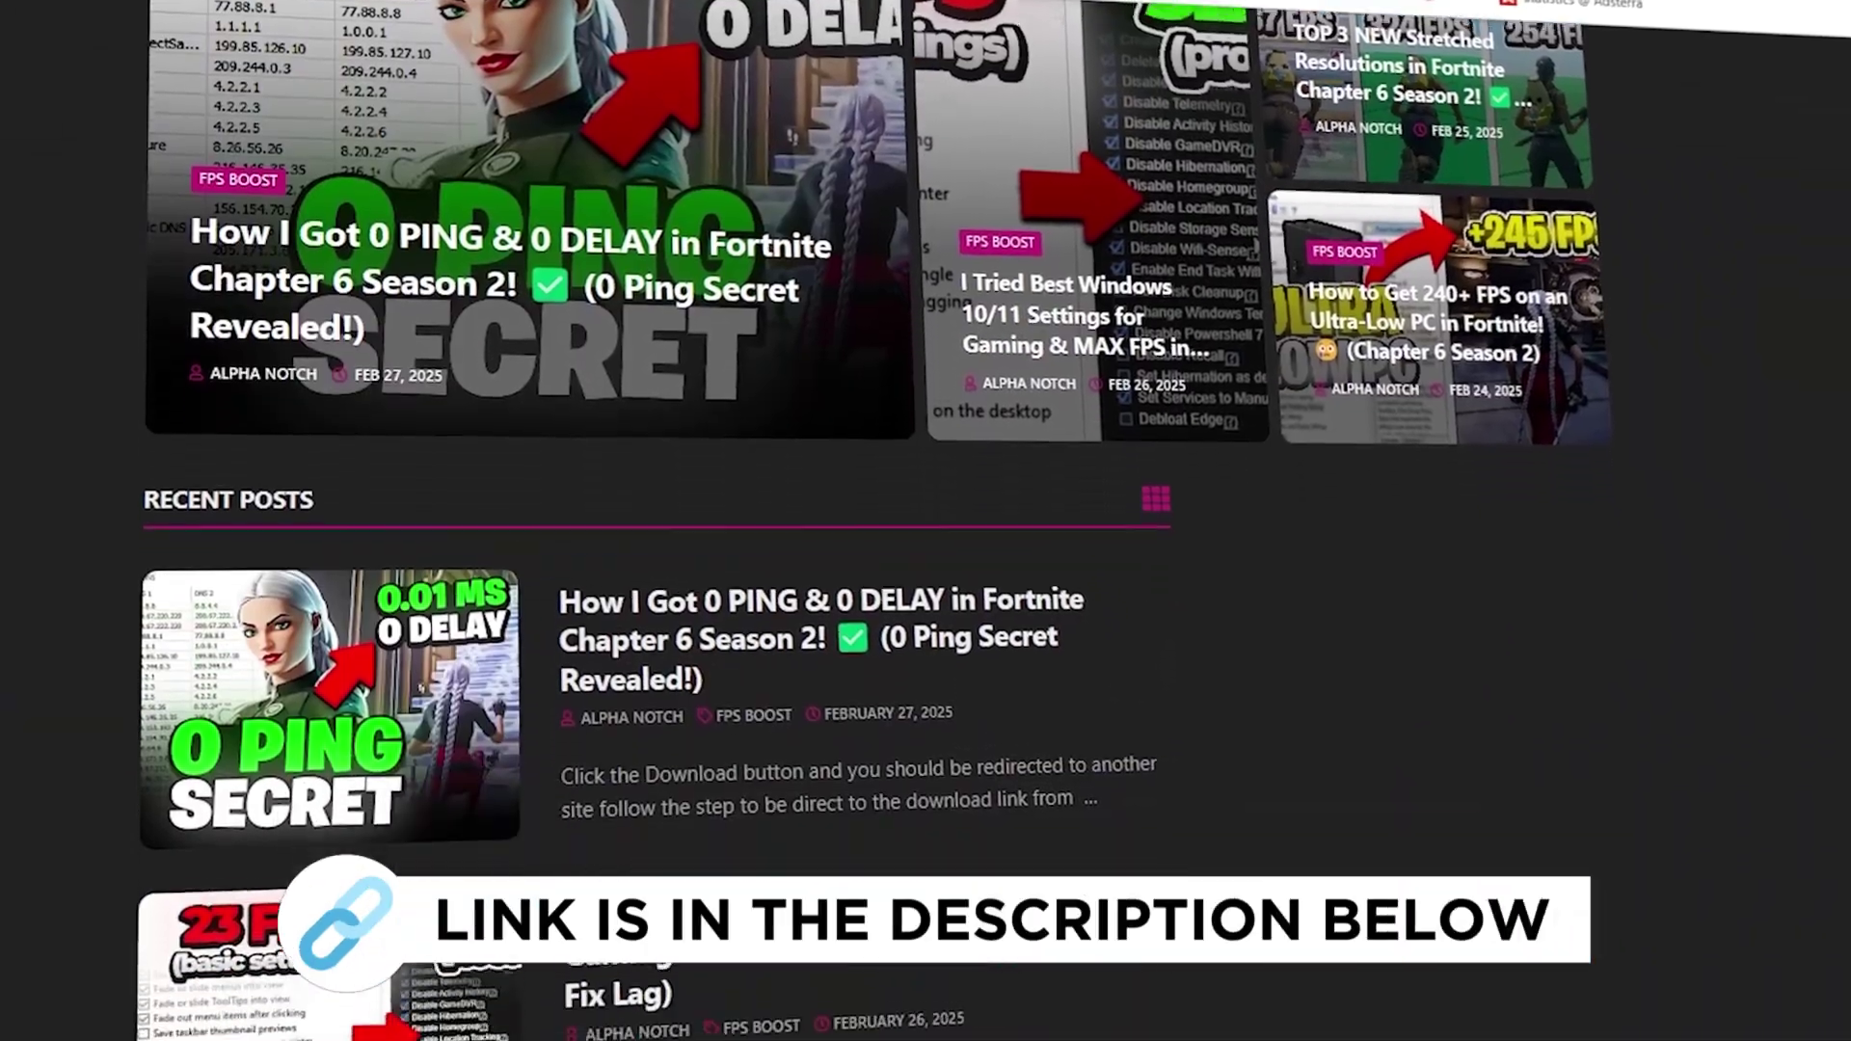
Scroll the ADEX OFFICIAL homepage down to the Recent Posts list
scroll(655, 521, "down", 6)
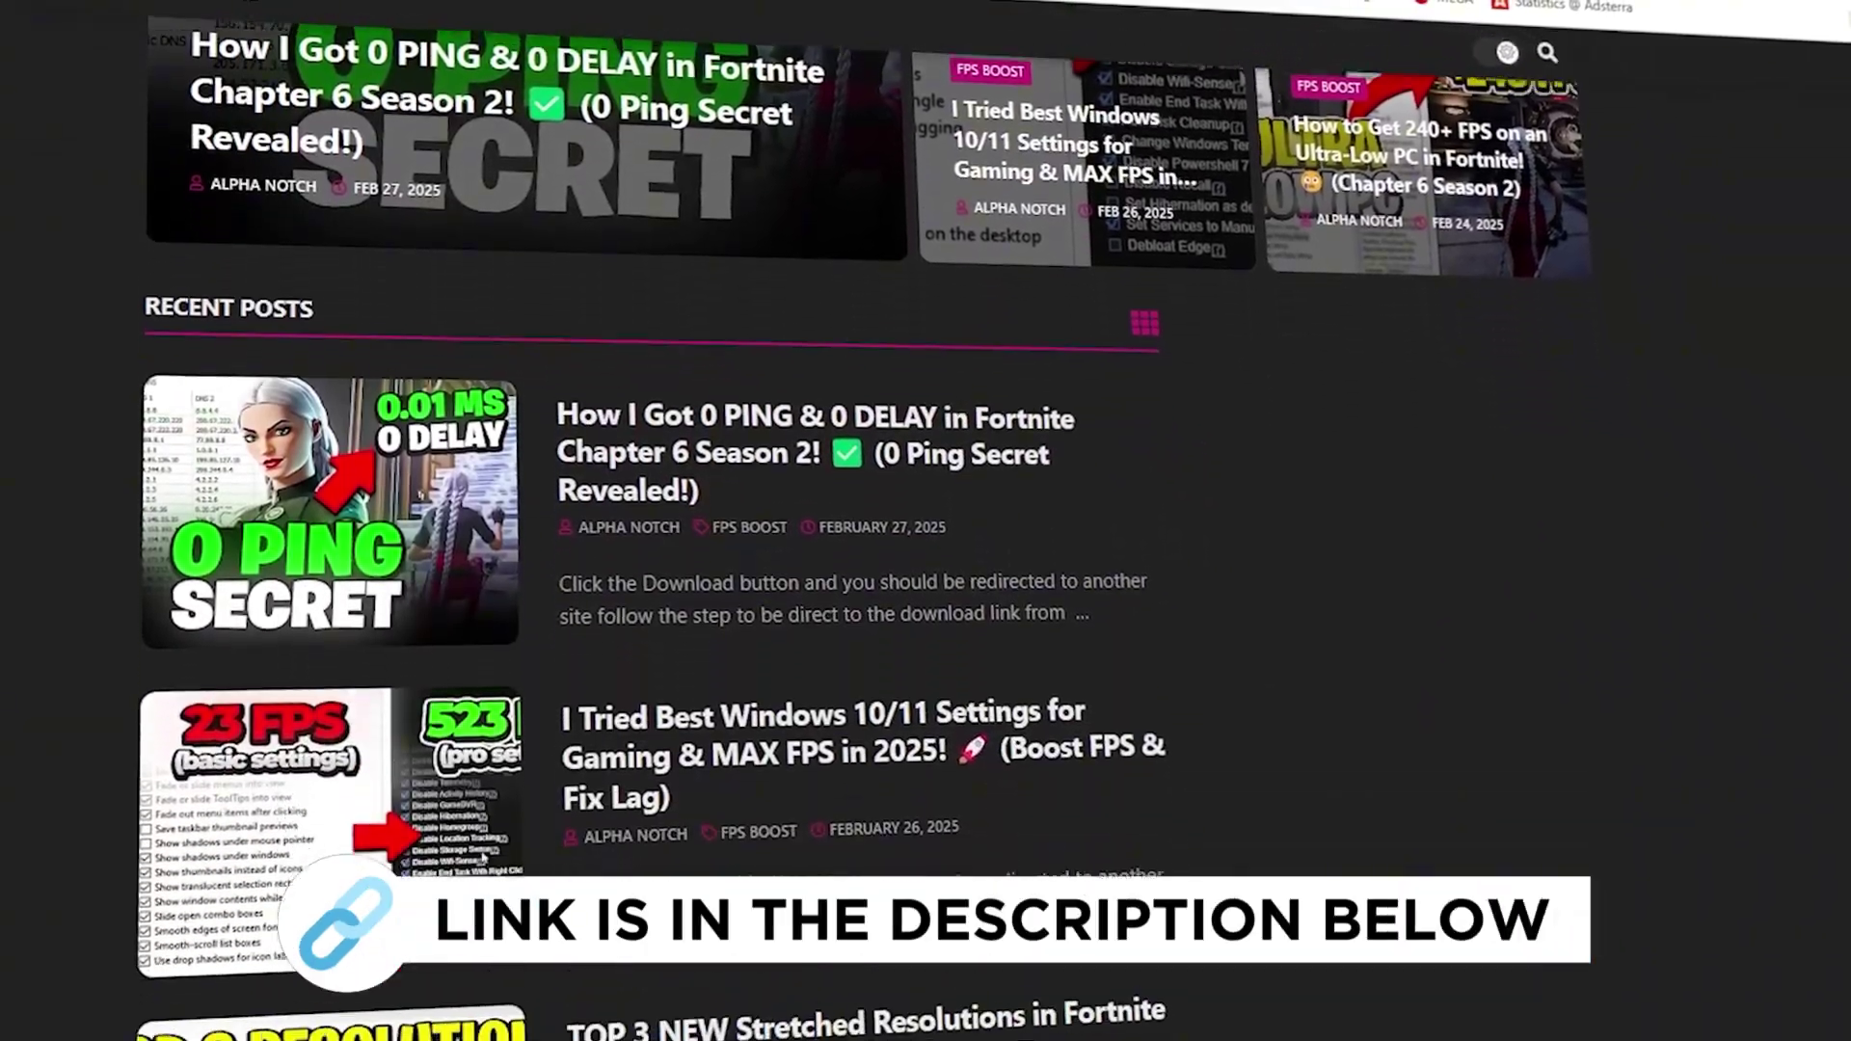
scroll(656, 521, "down", 10)
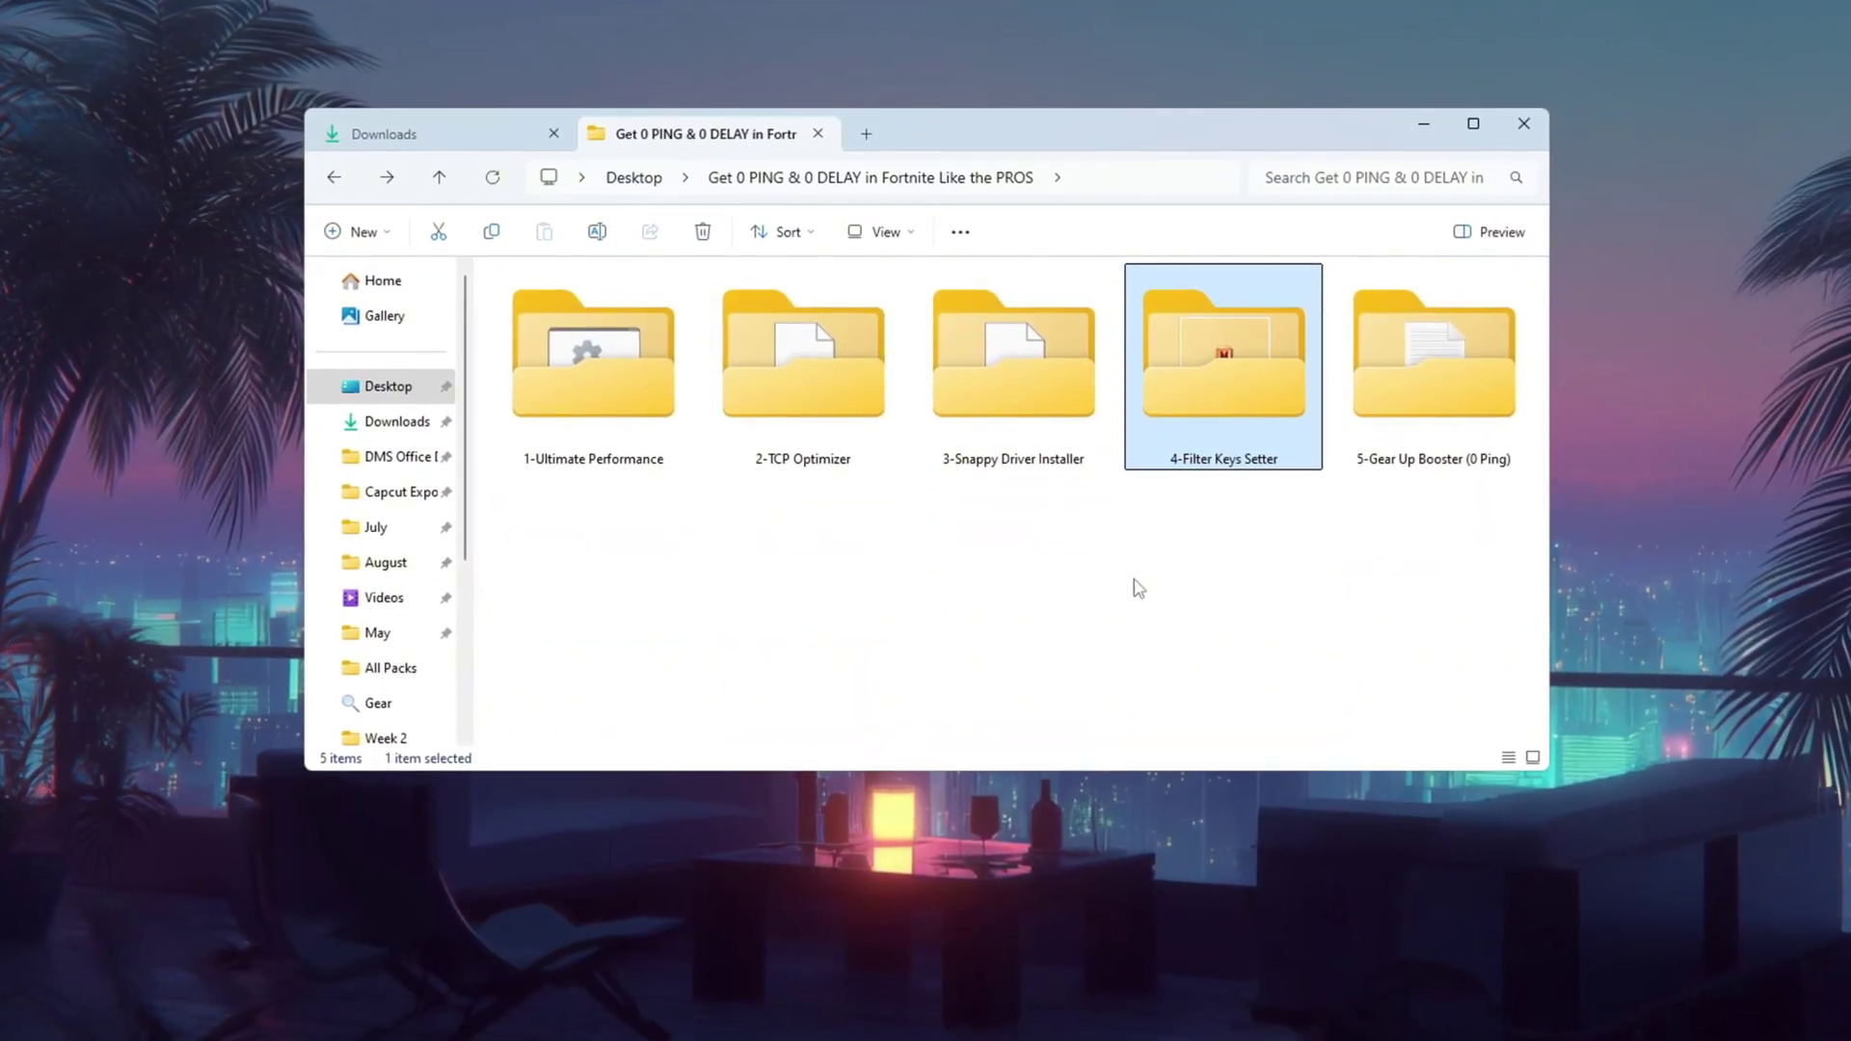
Launch FilterKeysSetter.exe from the 4-Filter Keys Setter folder
double_click(1251, 381)
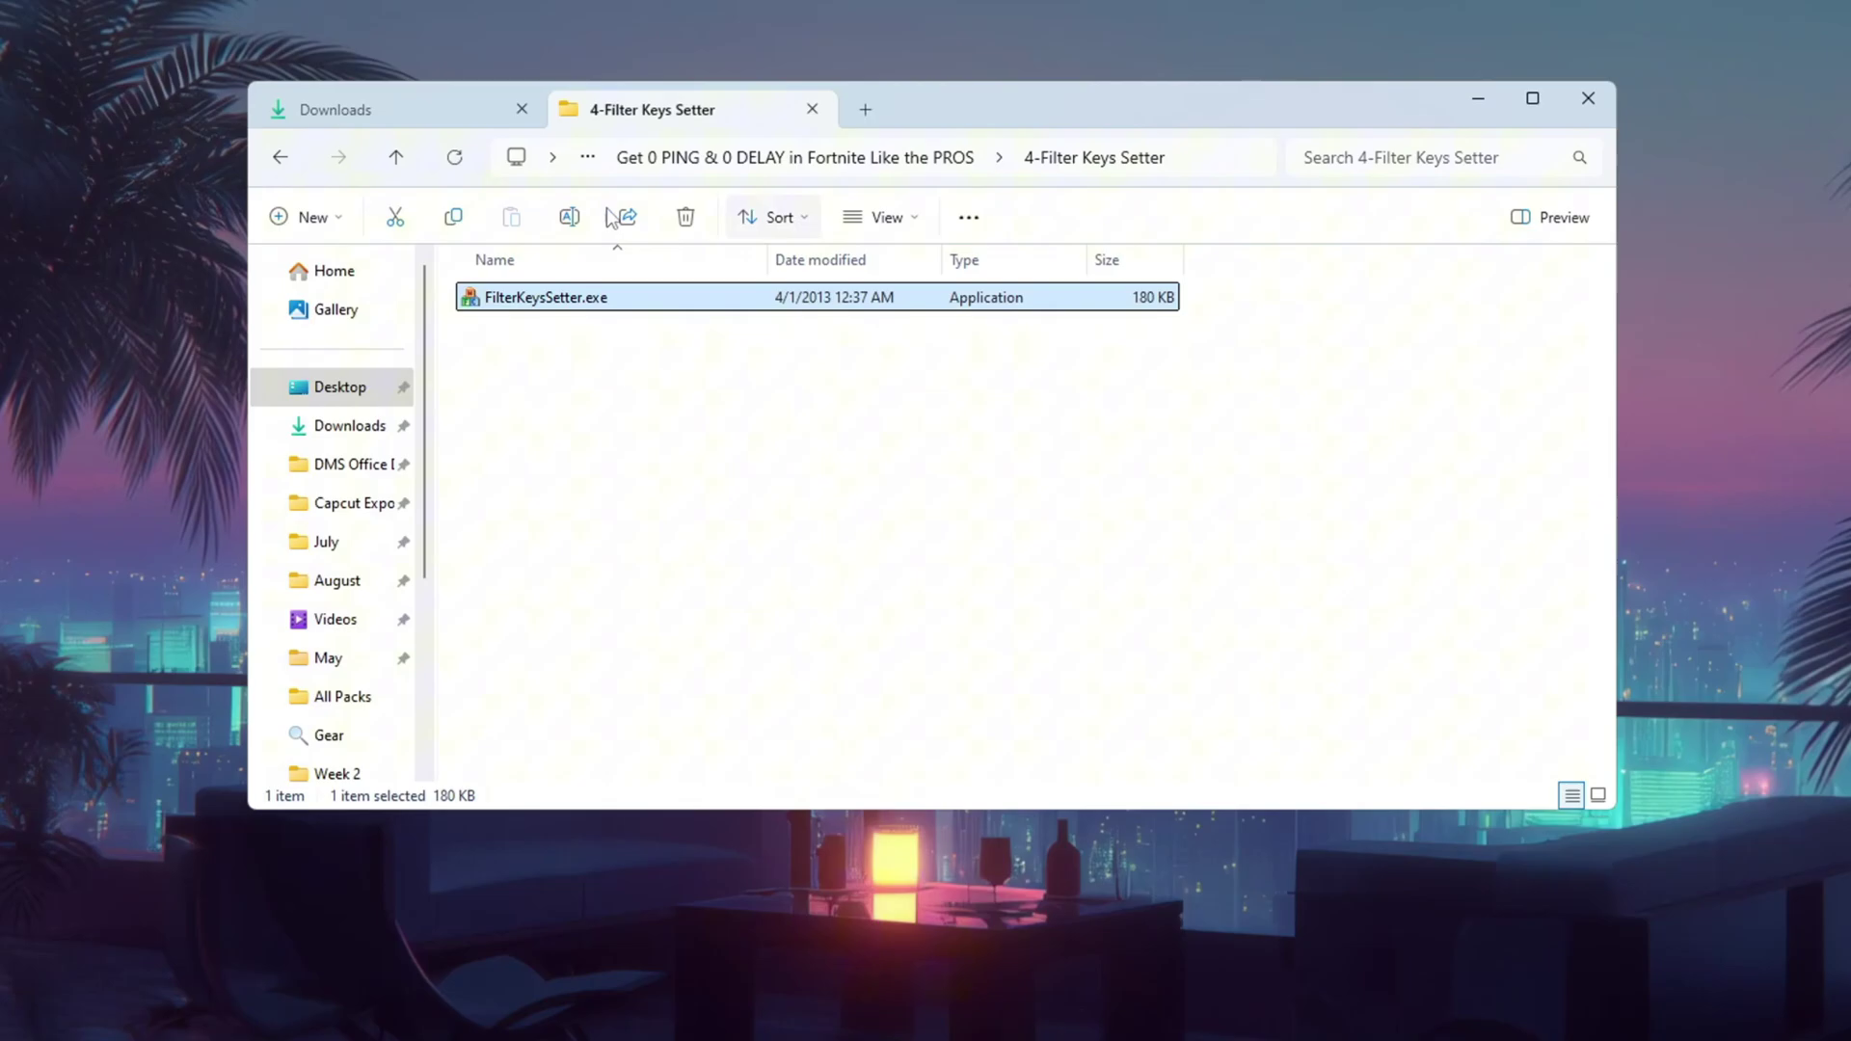
double_click(719, 297)
left_click(1478, 98)
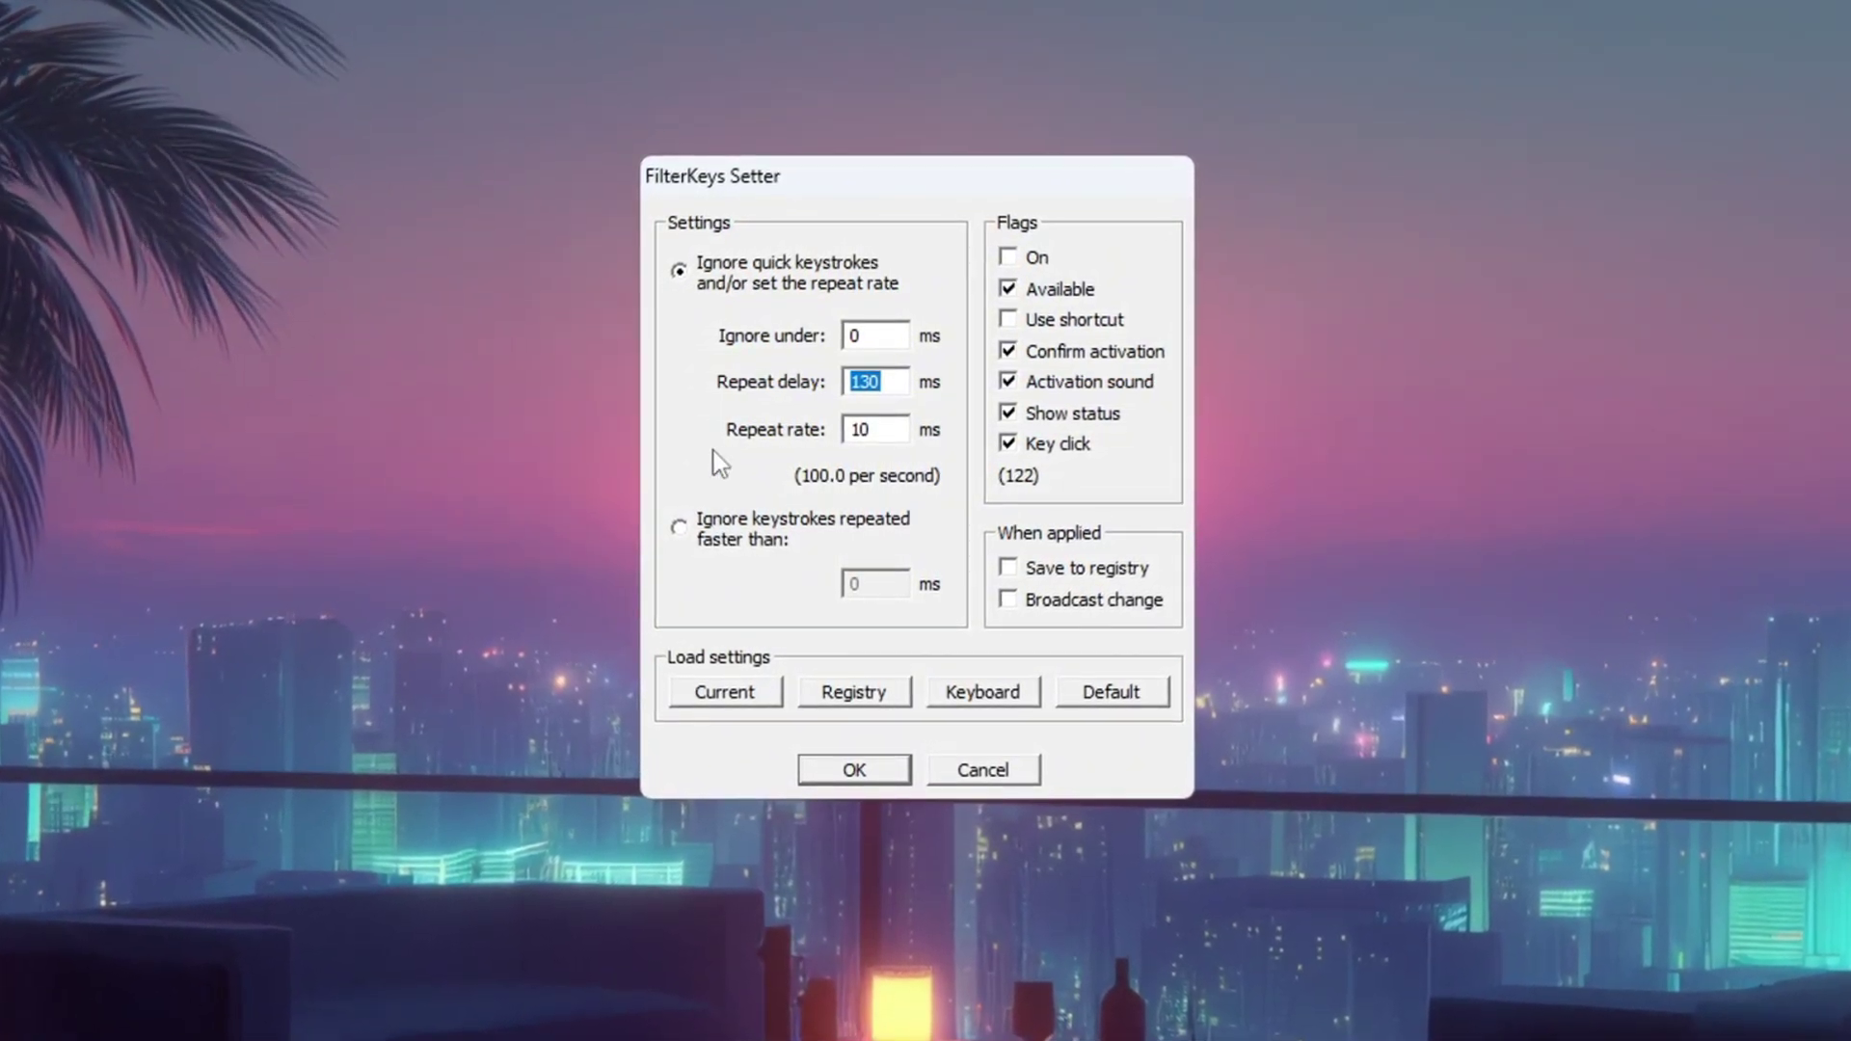
Keep 130 ms repeat delay and 10 ms repeat rate, and enable Save to registry
key("Tab")
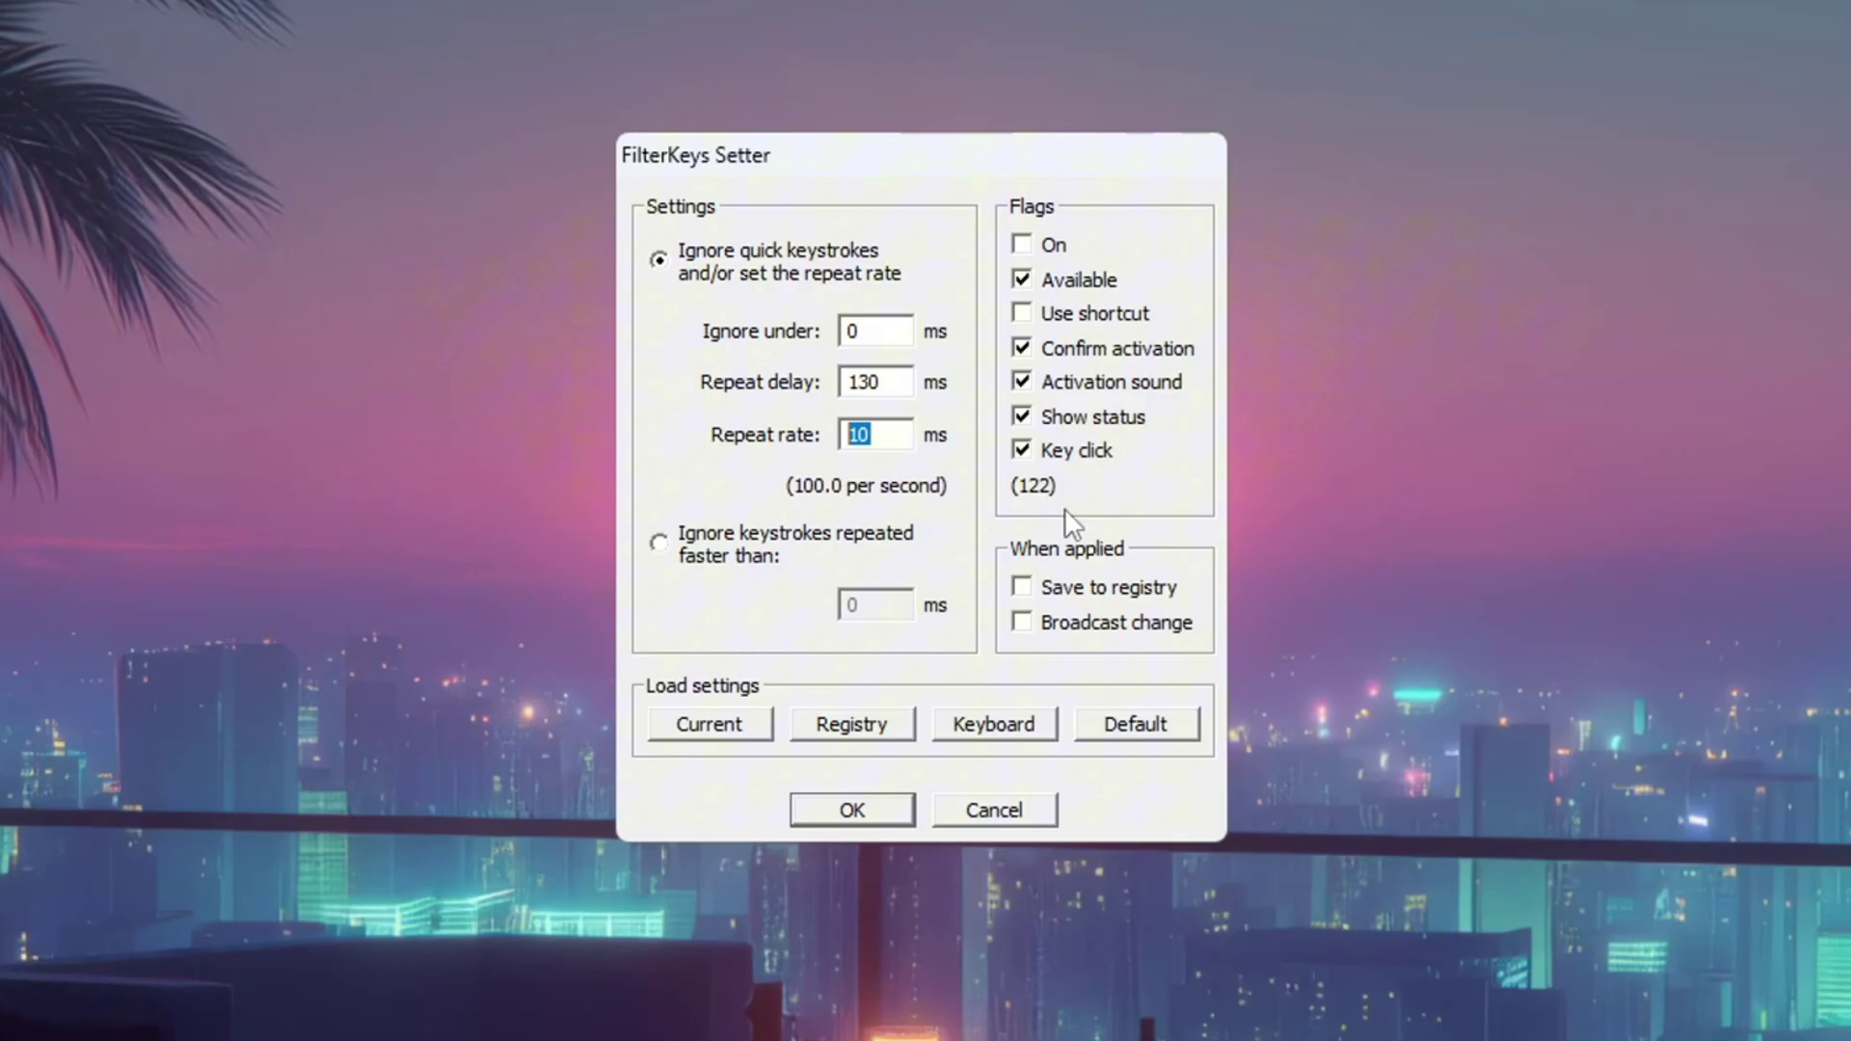
left_click(1034, 588)
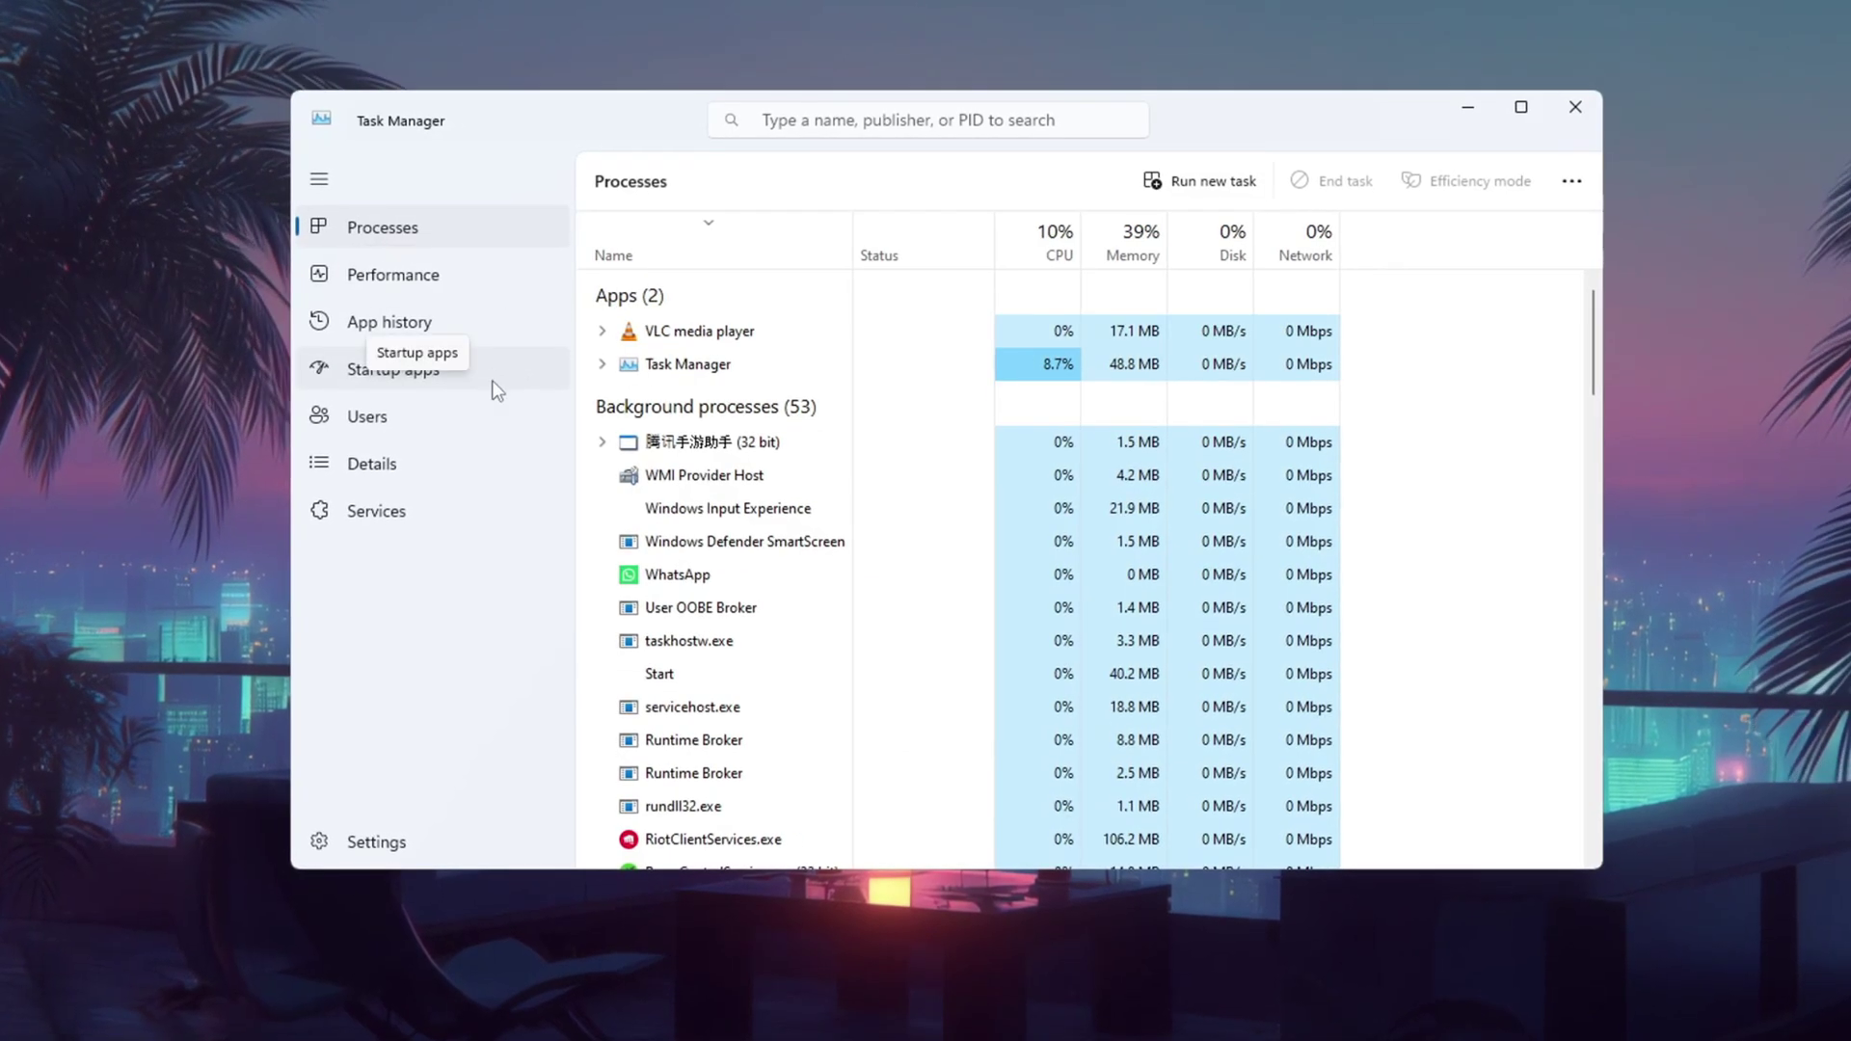
Review Startup apps, checking the options for MyLiveWallpapers.exe and RiotClientServices.exe
left_click(493, 382)
scroll(771, 482, "down", 2)
scroll(900, 529, "up", 3)
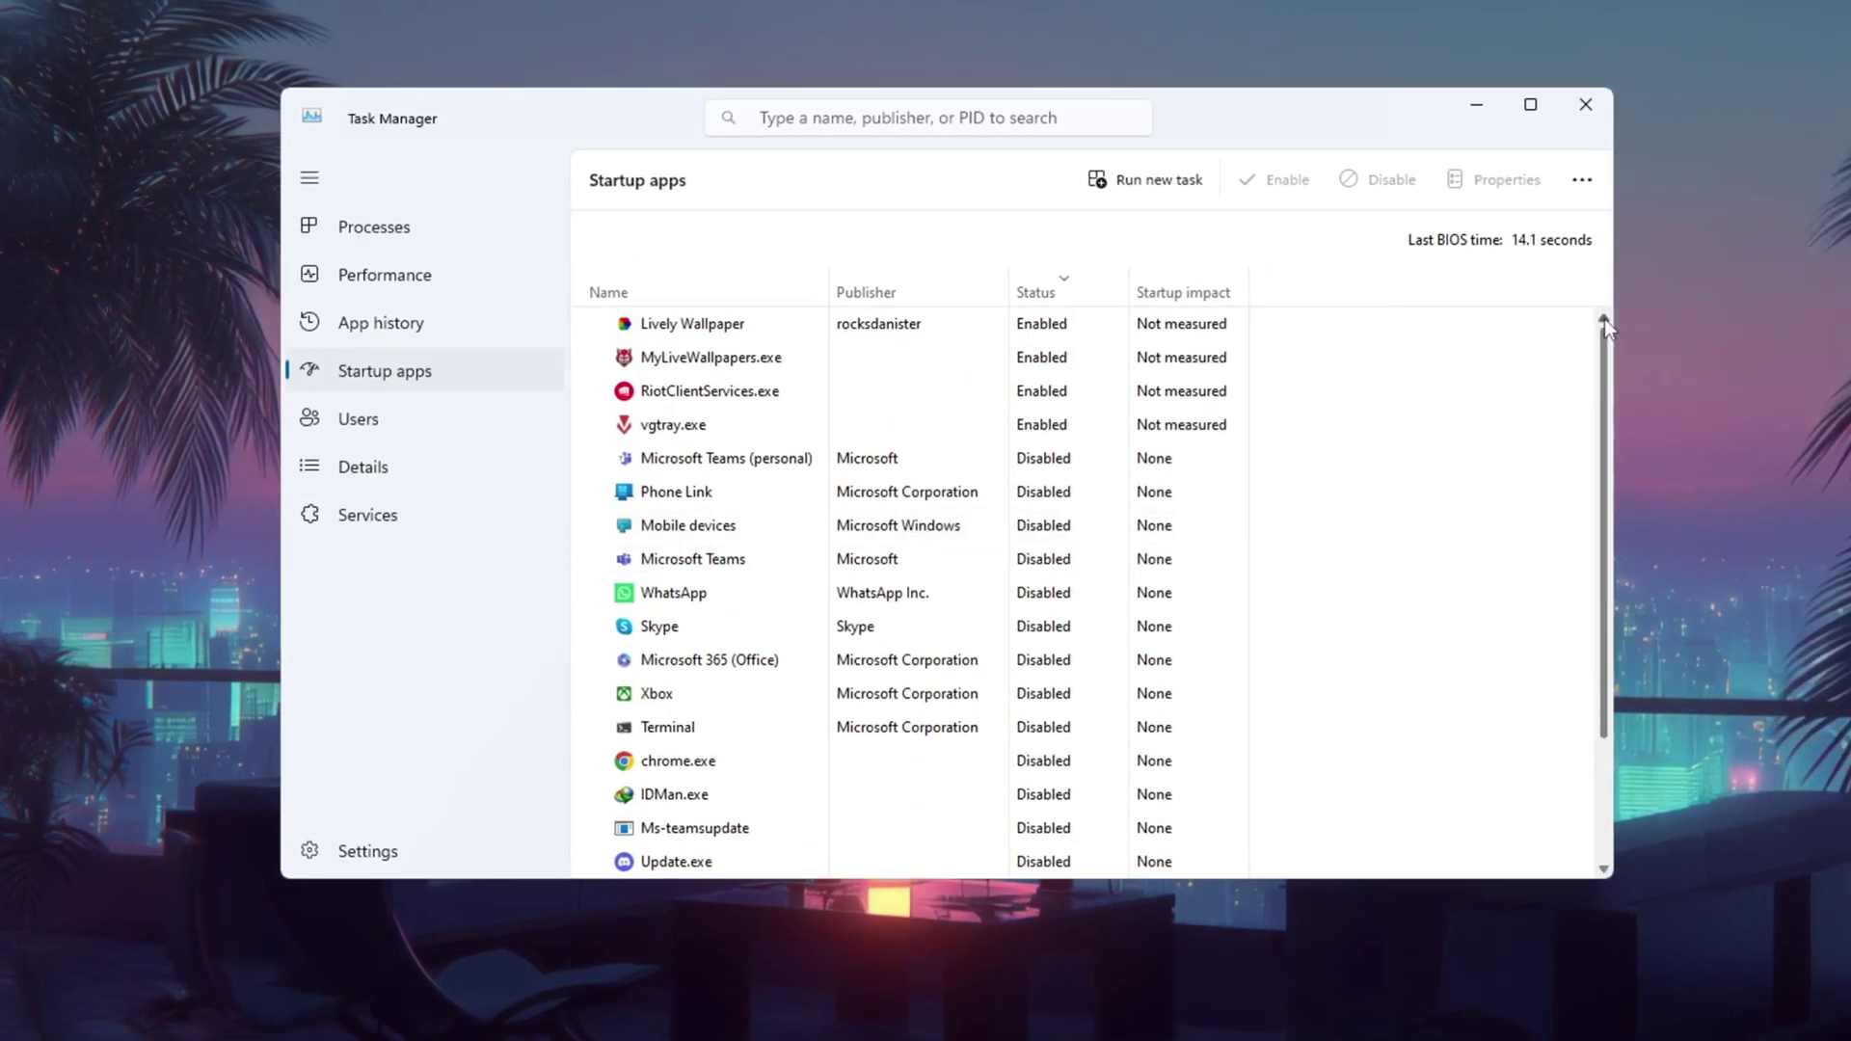
left_click(900, 356)
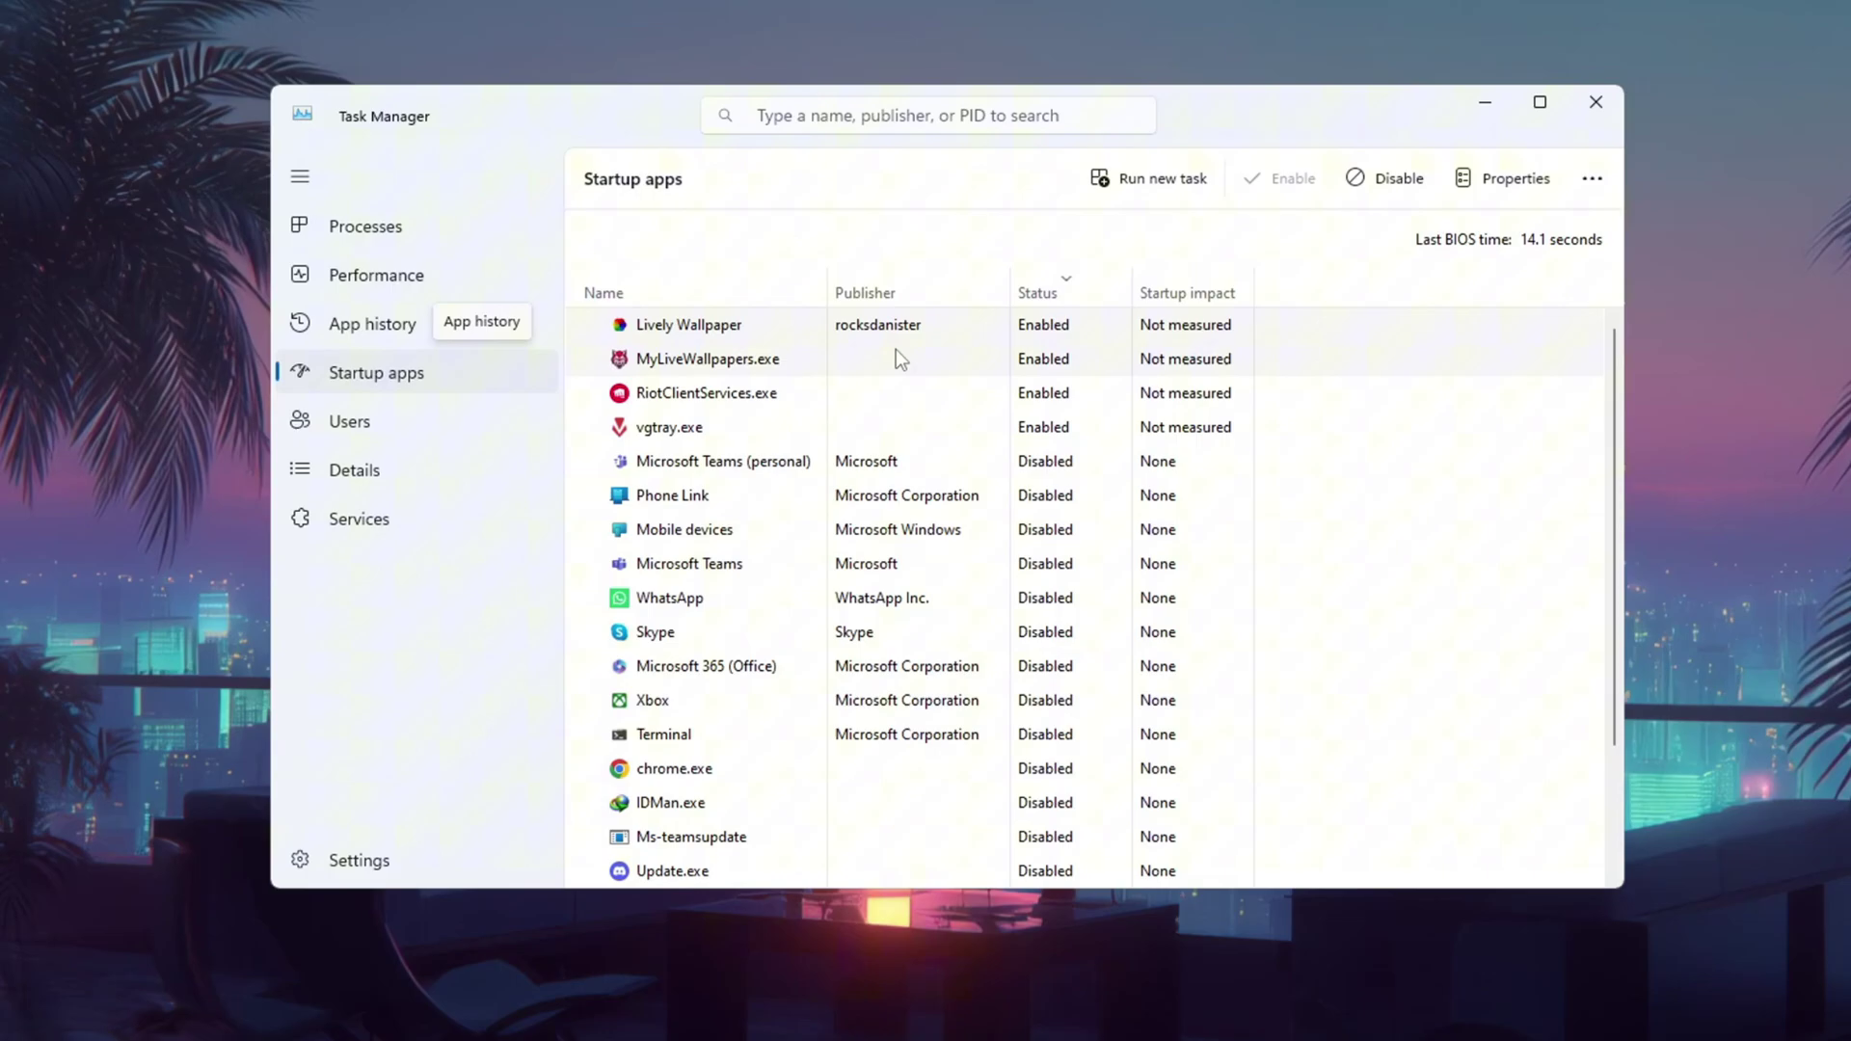
left_click(734, 371)
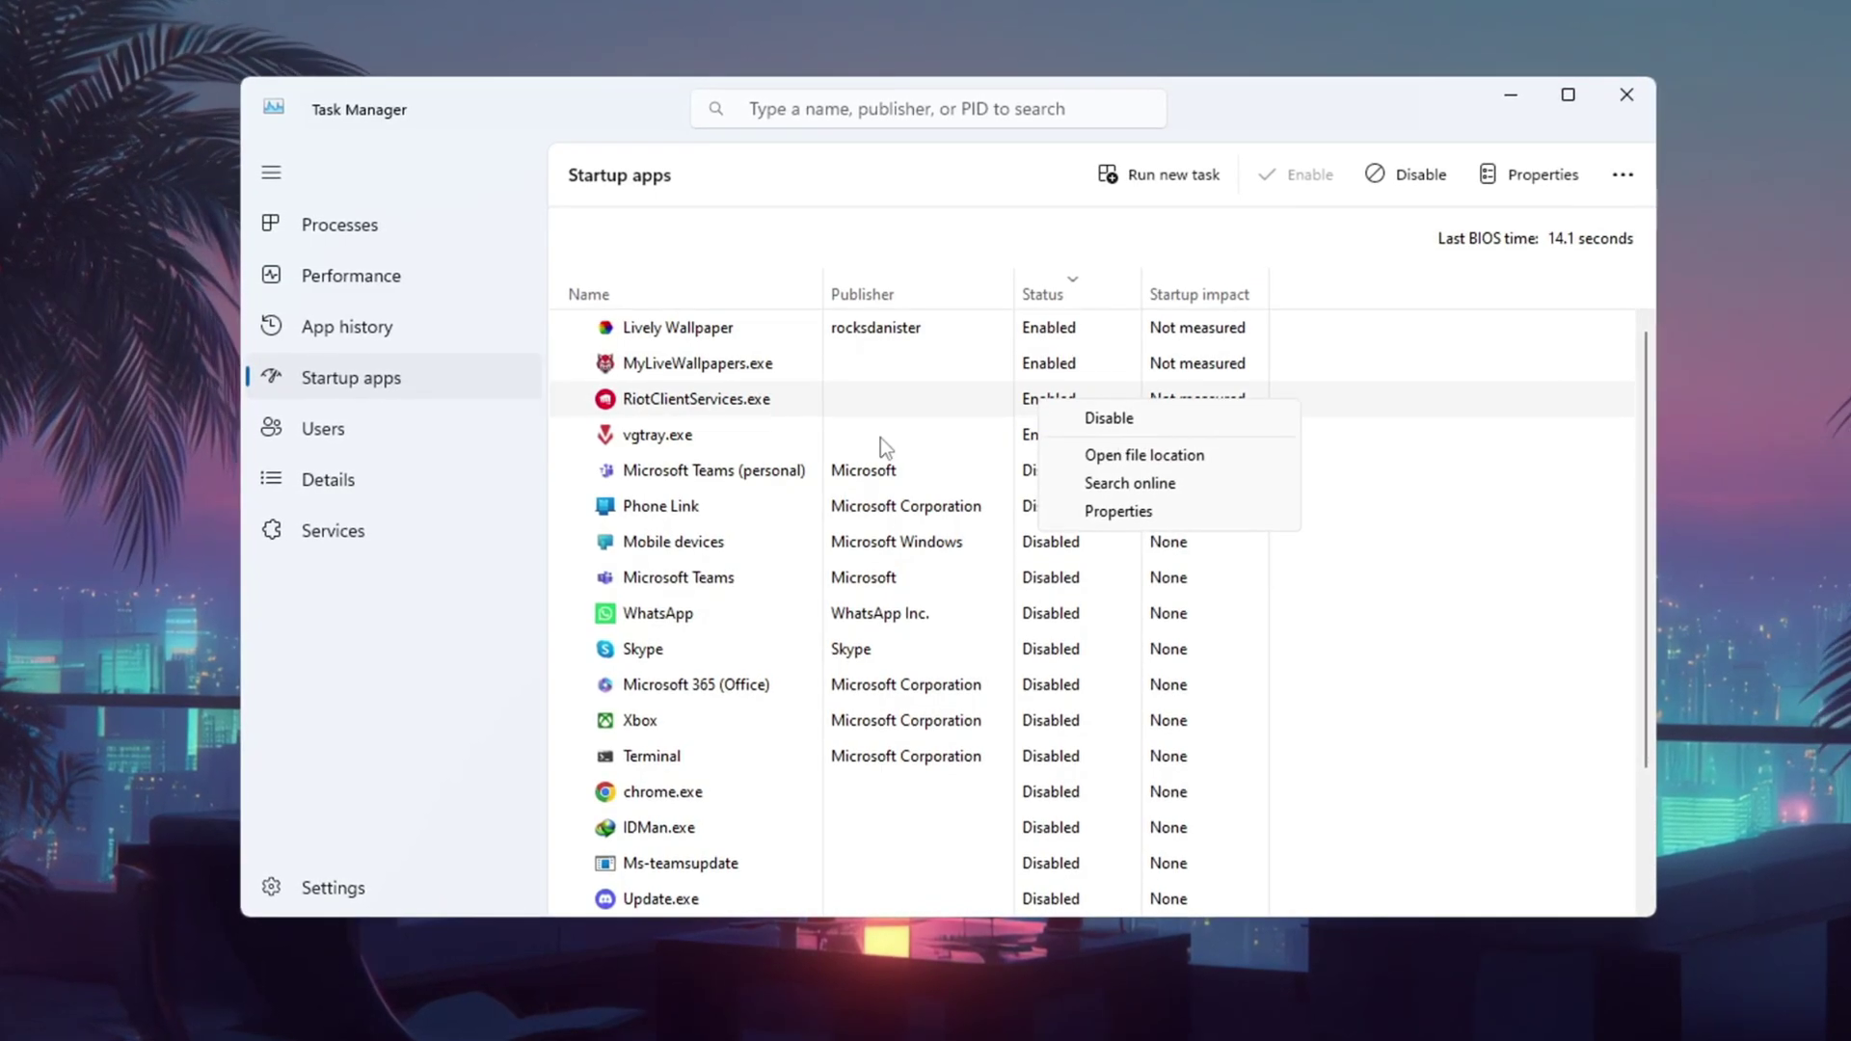
left_click(757, 457)
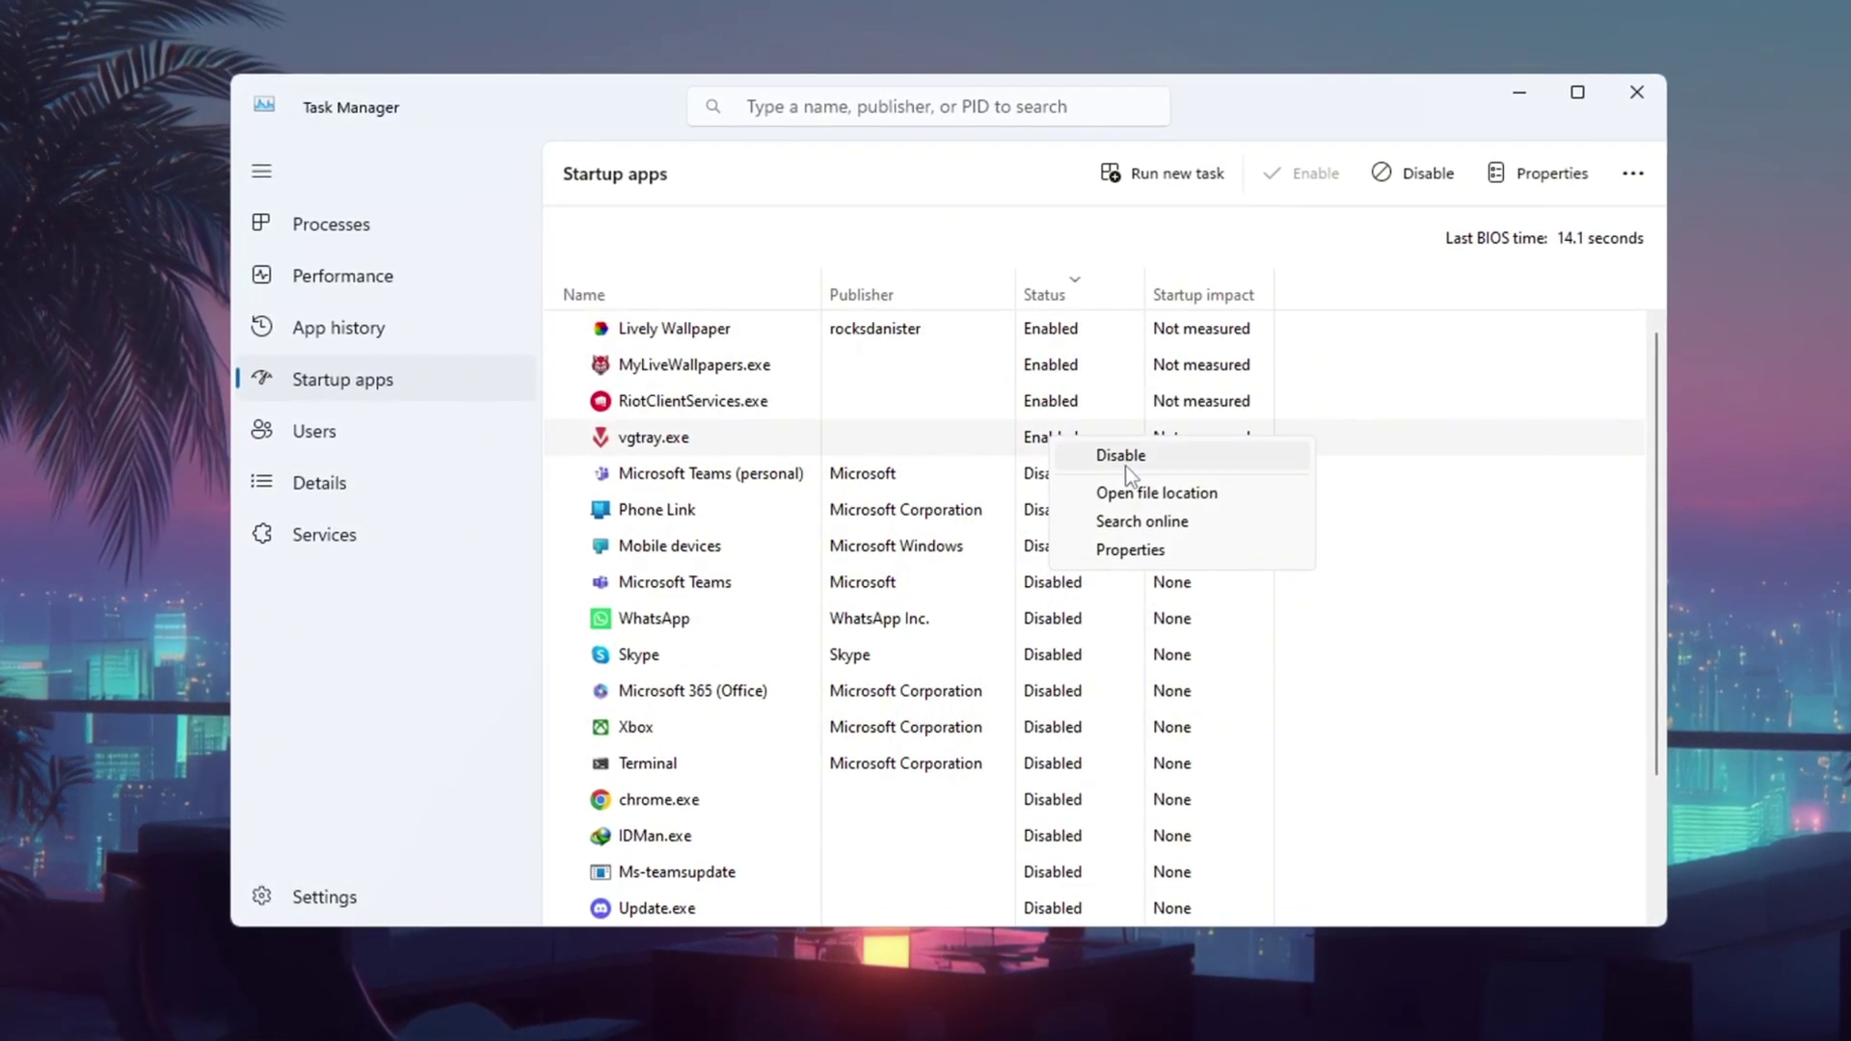